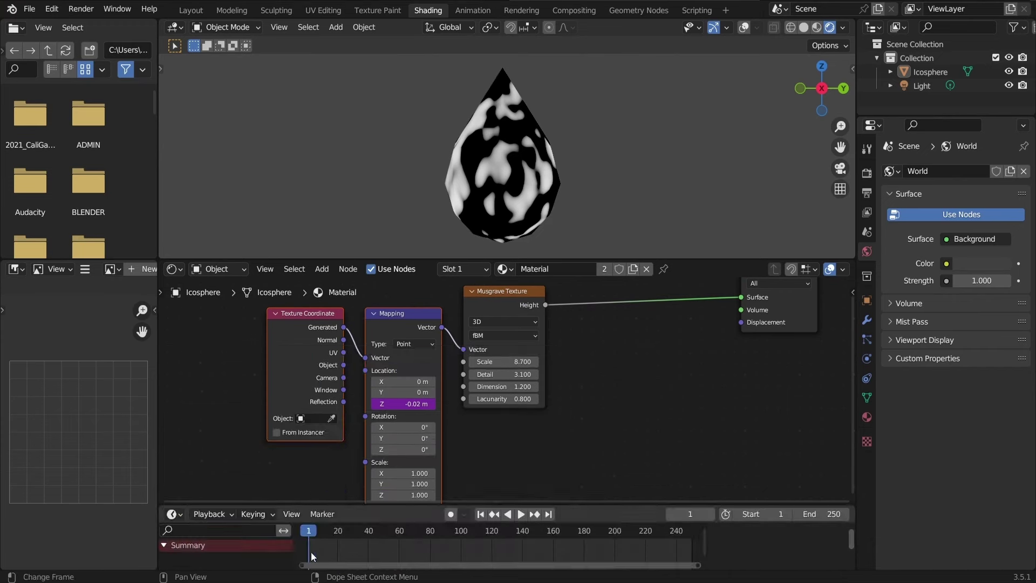
Play the animation and scrub through the timeline to check how the Musgrave noise travels over the teardrop mesh
{"action": "key", "text": "space"}
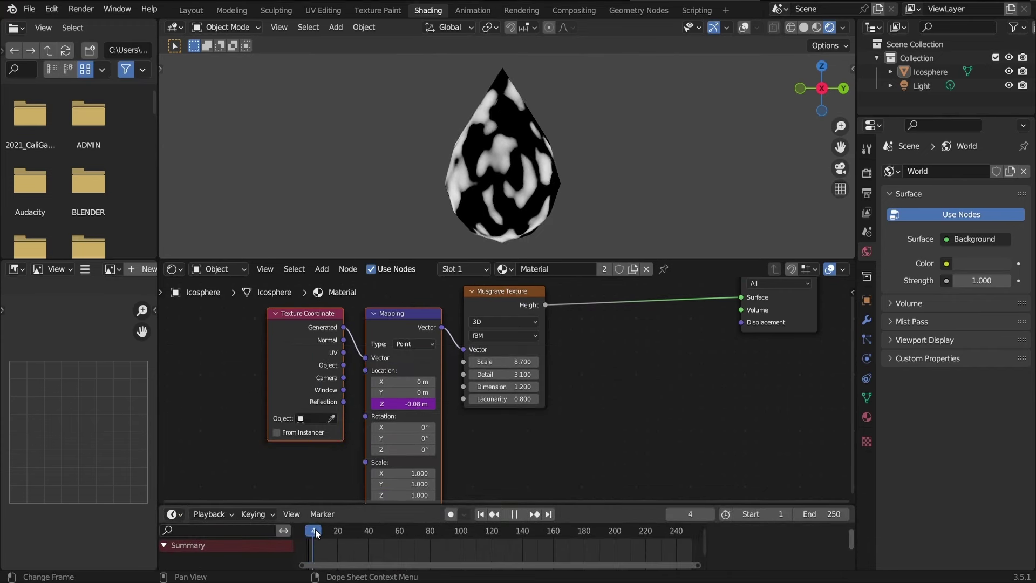
{"action": "left_click_drag", "start_coordinate": [397, 529], "coordinate": [466, 529]}
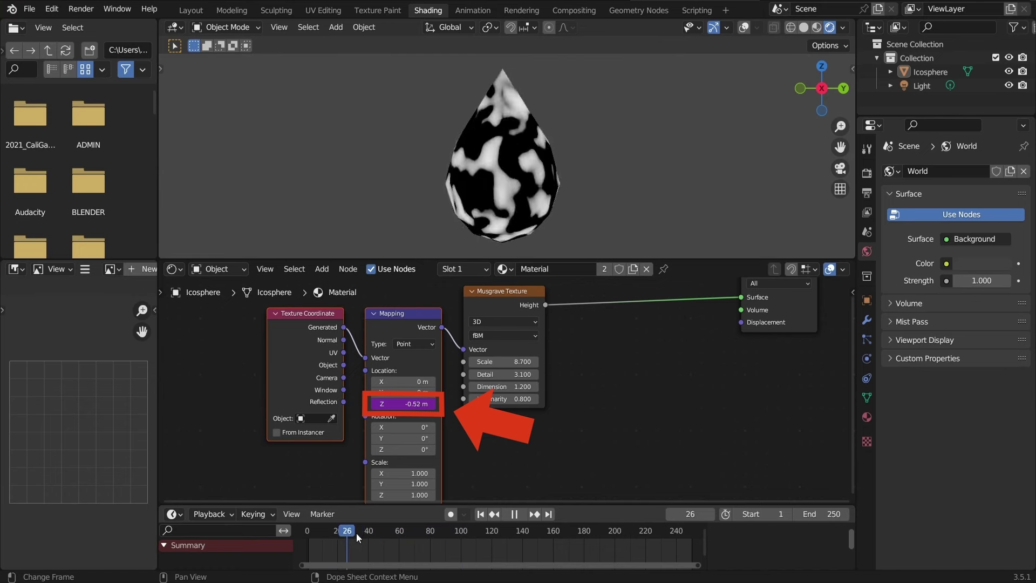
{"action": "left_click_drag", "start_coordinate": [356, 532], "coordinate": [410, 545]}
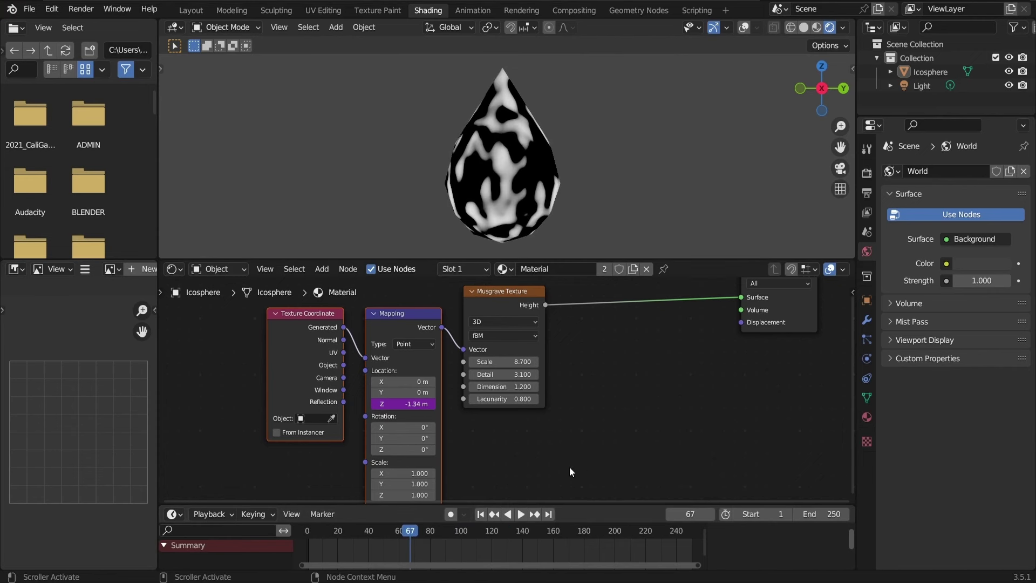
Enlarge the node editor over the timeline and move the Texture Coordinate, Mapping and Musgrave Texture nodes farther from Material Output
{"action": "left_click_drag", "start_coordinate": [240, 506], "coordinate": [244, 537]}
{"action": "left_click", "coordinate": [743, 442]}
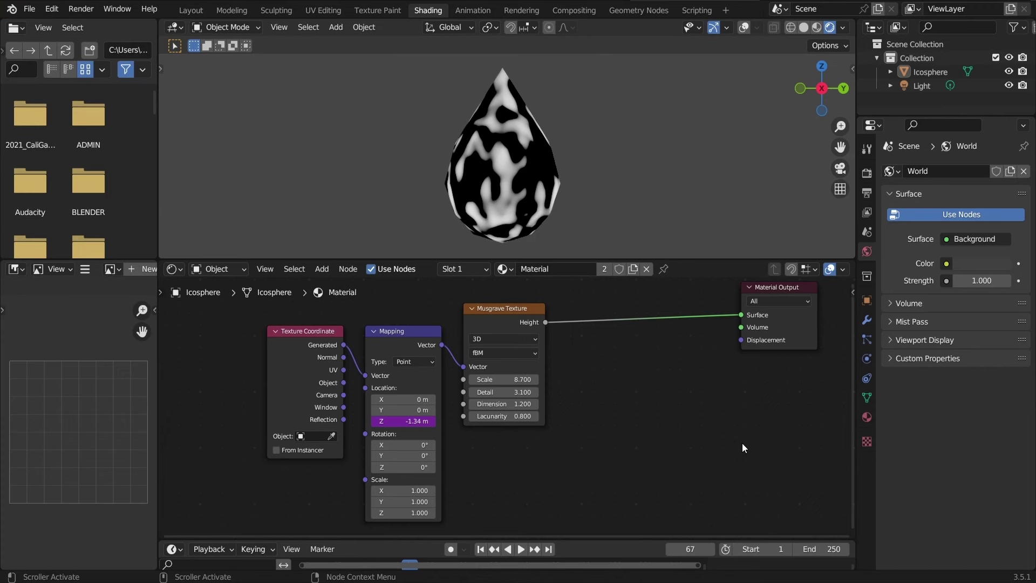
{"action": "left_click_drag", "start_coordinate": [216, 345], "coordinate": [415, 386]}
{"action": "key", "text": "g"}
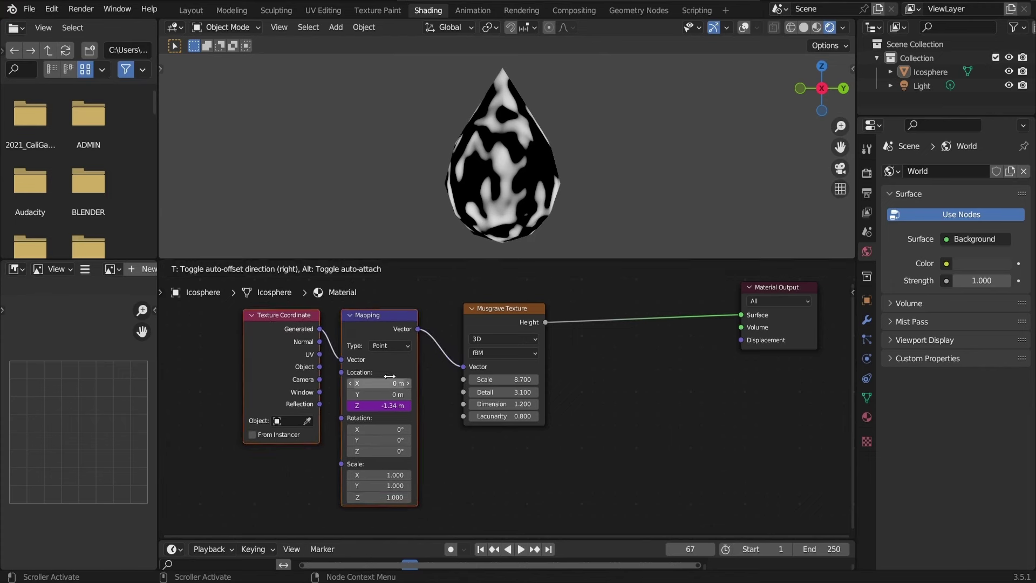
{"action": "left_click", "coordinate": [393, 346]}
{"action": "left_click", "coordinate": [636, 378]}
{"action": "left_click_drag", "start_coordinate": [205, 337], "coordinate": [556, 394]}
{"action": "key", "text": "g"}
{"action": "left_click", "coordinate": [470, 400]}
{"action": "left_click", "coordinate": [532, 383]}
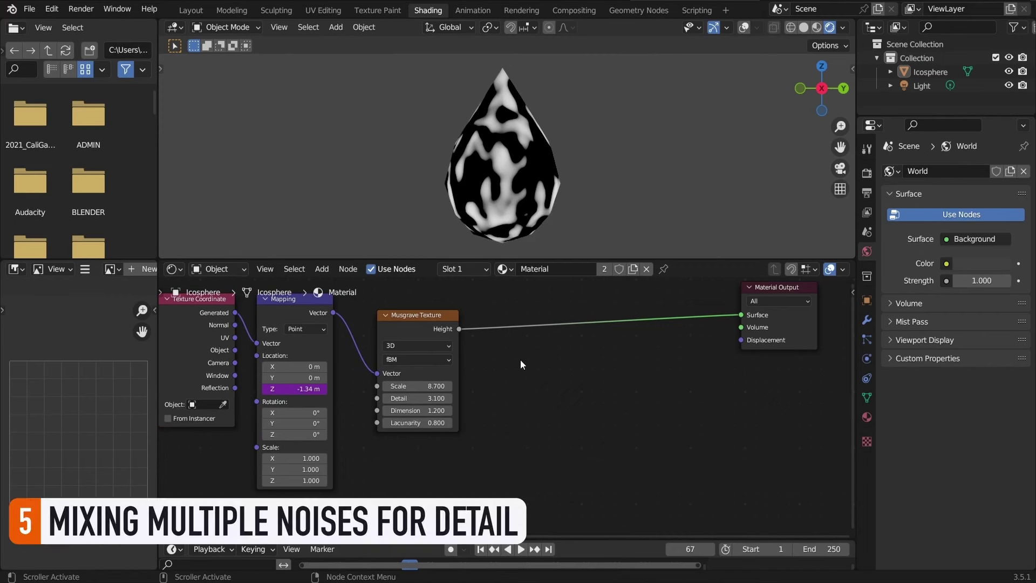
Add a Noise Texture previewed on the surface, with Scale 12.9, Detail 12.8, Roughness 0.253 and Distortion 1
{"action": "key", "text": "shift+a"}
{"action": "mouse_move", "coordinate": [508, 356]}
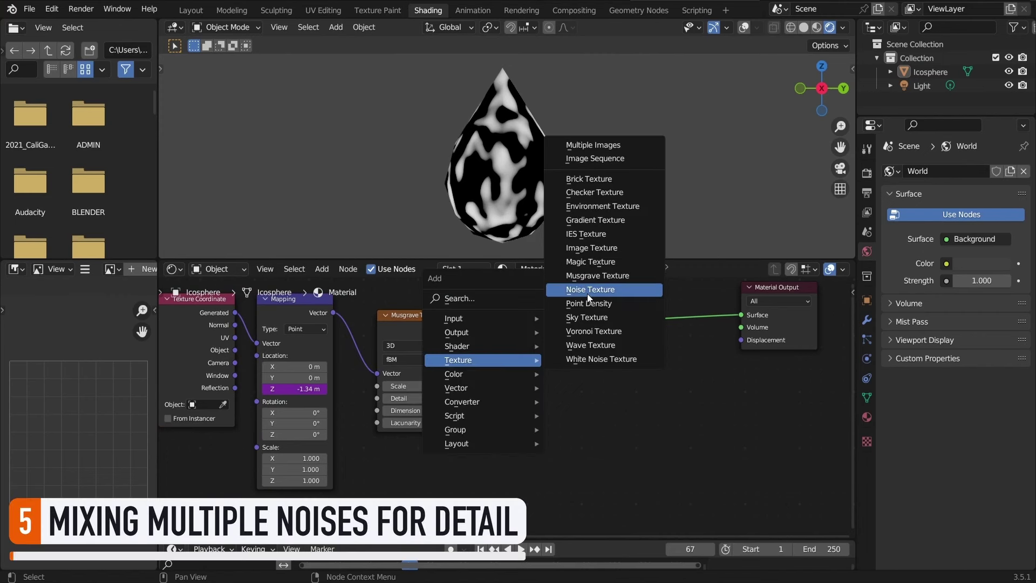
{"action": "left_click", "coordinate": [587, 292]}
{"action": "left_click", "coordinate": [491, 353]}
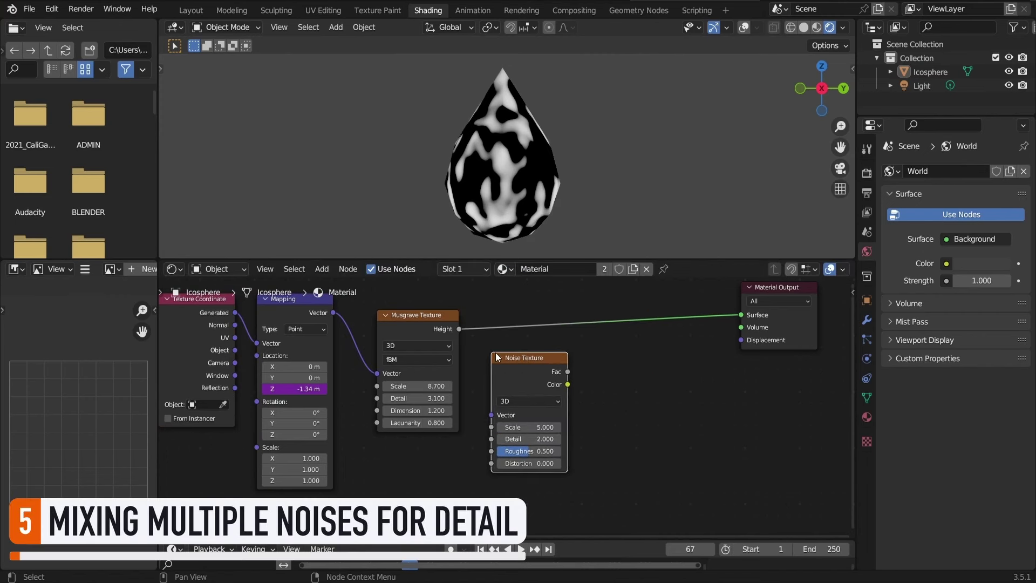
{"action": "left_click", "coordinate": [529, 371], "text": "ctrl+shift"}
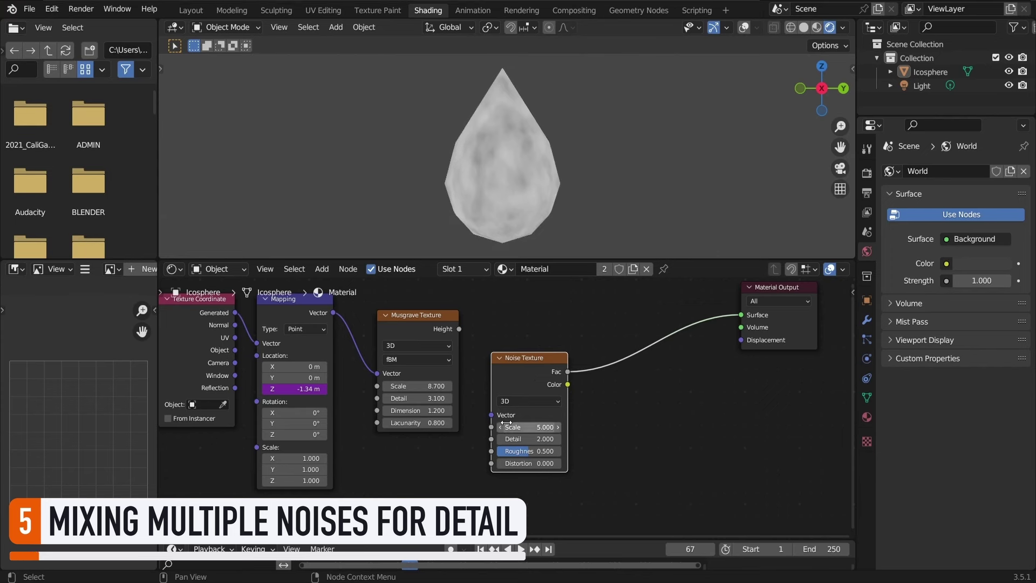
{"action": "left_click_drag", "start_coordinate": [531, 427], "coordinate": [581, 443]}
{"action": "left_click_drag", "start_coordinate": [510, 452], "coordinate": [550, 463]}
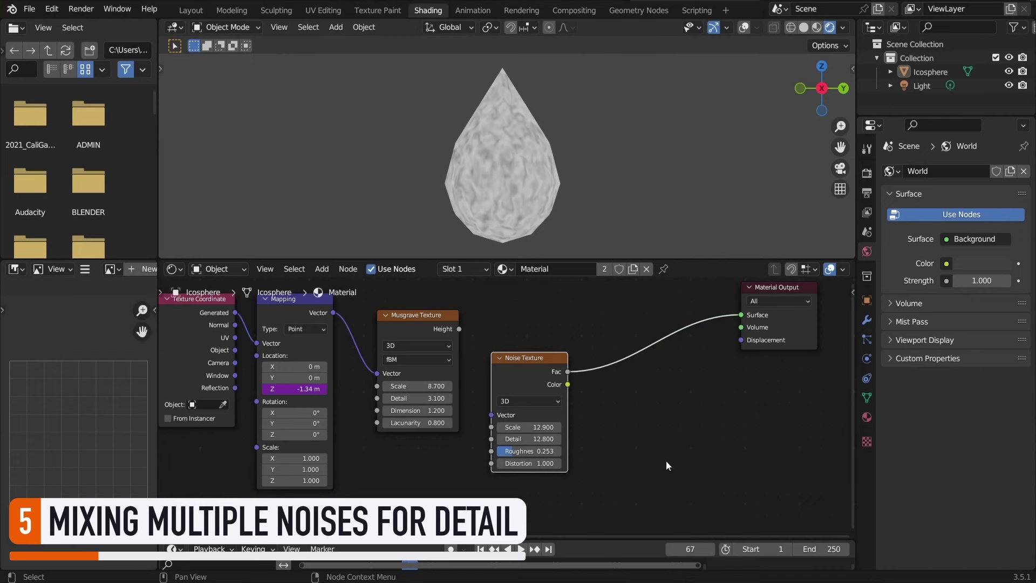
Move the Noise Texture node below the Musgrave Texture node
{"action": "middle_click_drag", "start_coordinate": [631, 352], "coordinate": [780, 290]}
{"action": "key", "text": "g"}
{"action": "left_click", "coordinate": [682, 394]}
{"action": "scroll", "coordinate": [651, 428], "scroll_direction": "down", "scroll_amount": 3}
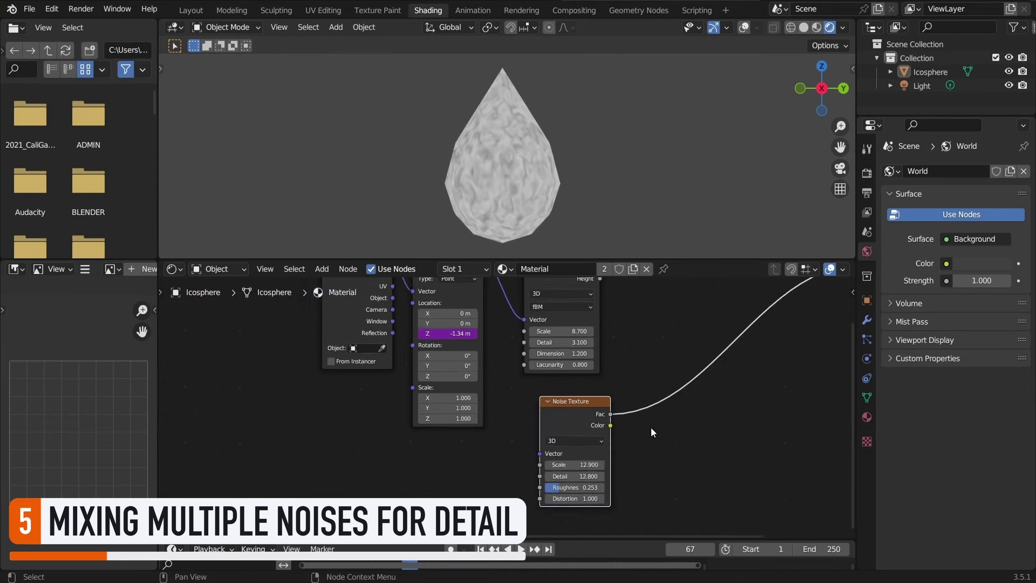
Duplicate the Mapping node, hide the original's unused sockets, and link the copy between Texture Coordinate's Generated output and the Noise Texture's Vector
{"action": "left_click", "coordinate": [455, 284]}
{"action": "key", "text": "shift+d"}
{"action": "left_click", "coordinate": [461, 450]}
{"action": "left_click", "coordinate": [465, 306]}
{"action": "key", "text": "ctrl+h"}
{"action": "left_click_drag", "start_coordinate": [466, 442], "coordinate": [535, 446]}
{"action": "left_click_drag", "start_coordinate": [409, 284], "coordinate": [427, 369]}
{"action": "scroll", "coordinate": [475, 411], "scroll_direction": "up", "scroll_amount": 2}
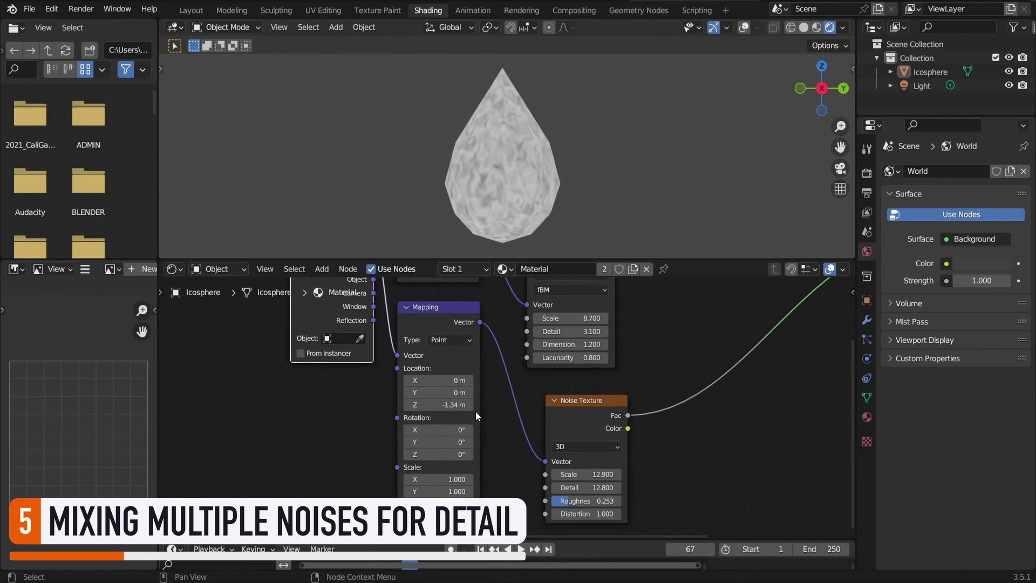
Drive the new Mapping node's Z location with #frame*-.04 and play the animation to check the noise movement
{"action": "left_click", "coordinate": [467, 405]}
{"action": "type", "text": "#frame*"}
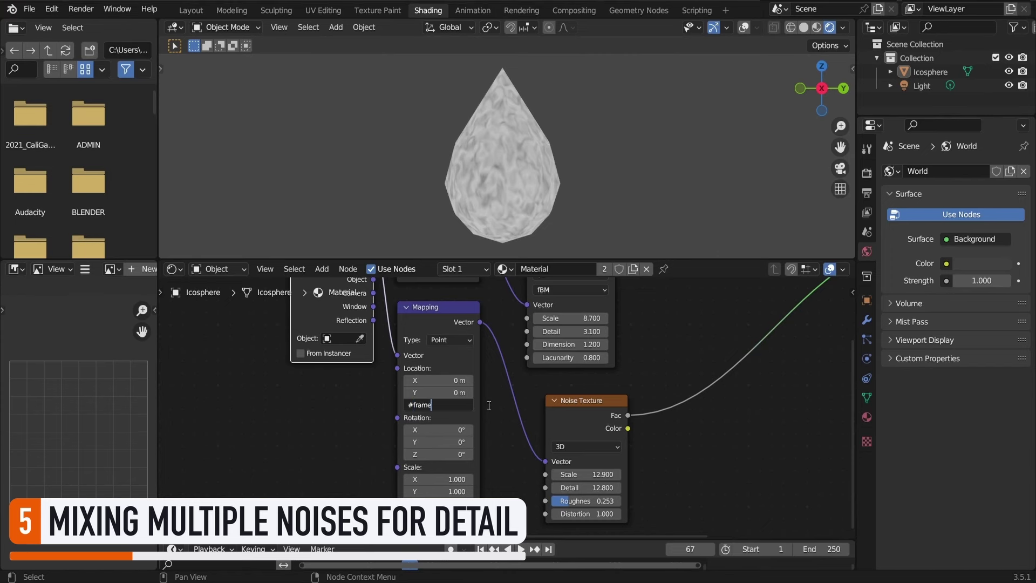
{"action": "type", "text": "-.04"}
{"action": "key", "text": "Return"}
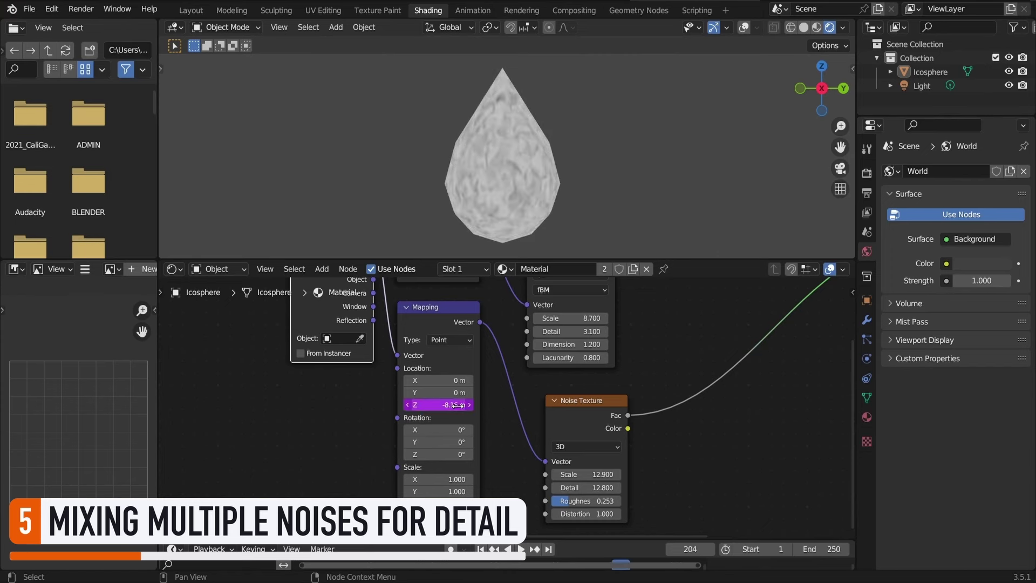
{"action": "key", "text": "space"}
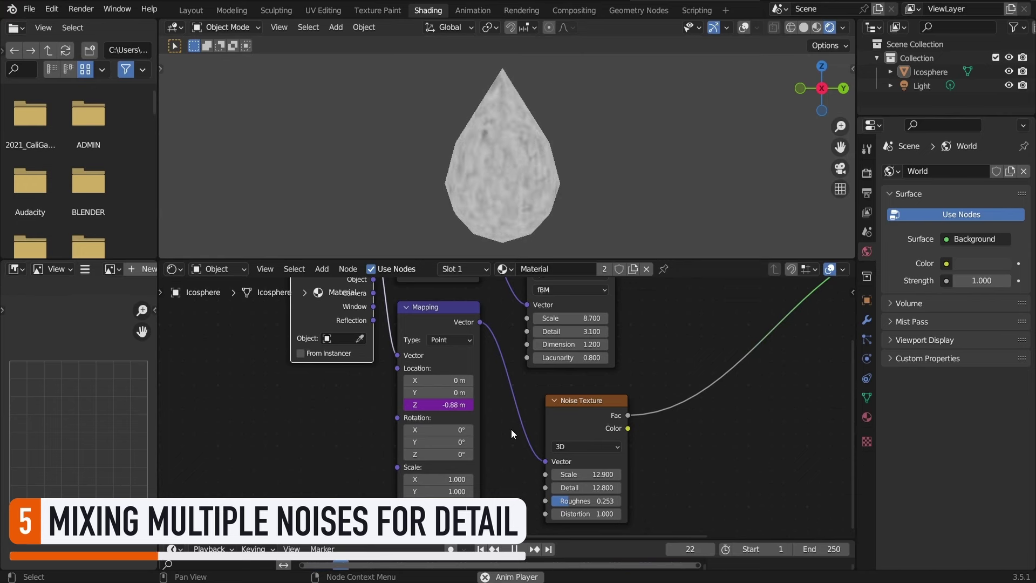
{"action": "key", "text": "space"}
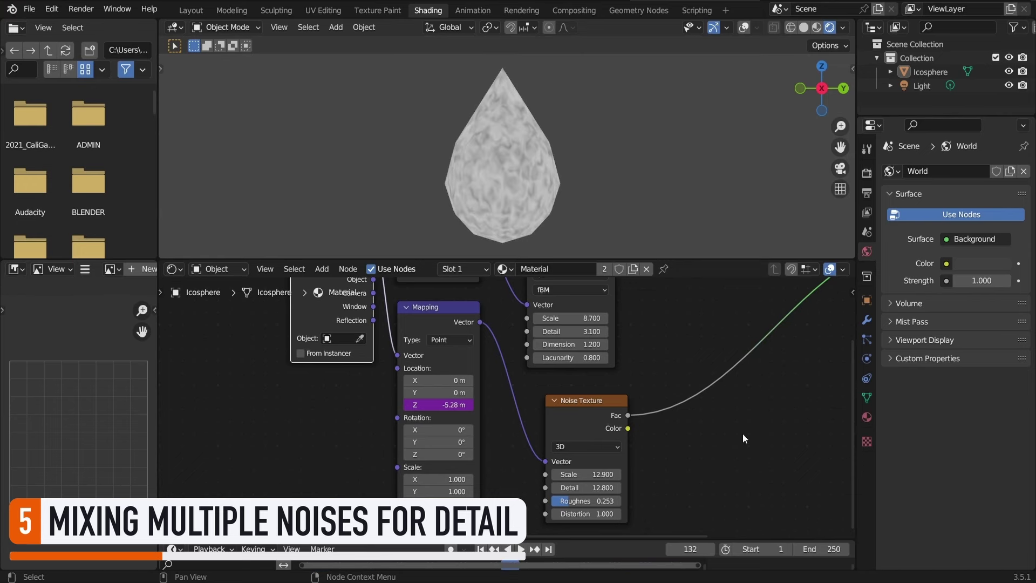
Add a Mix node on the link between the Noise Texture and Material Output, and set its data type to Color
{"action": "middle_click_drag", "start_coordinate": [720, 340], "coordinate": [486, 404]}
{"action": "scroll", "coordinate": [462, 393], "scroll_direction": "down", "scroll_amount": 1}
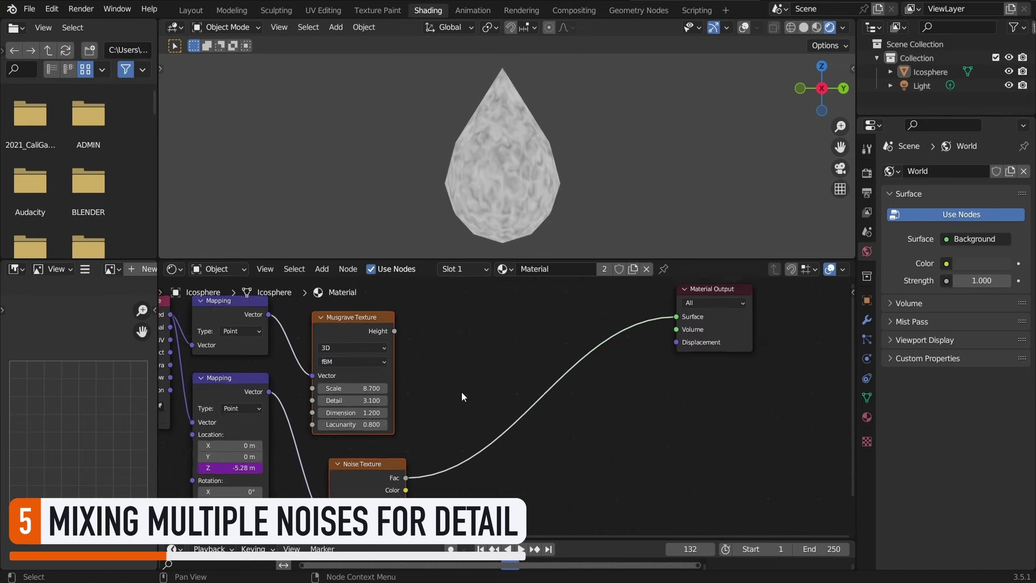
{"action": "scroll", "coordinate": [462, 392], "scroll_direction": "down", "scroll_amount": 1}
{"action": "middle_click_drag", "start_coordinate": [462, 392], "coordinate": [498, 364]}
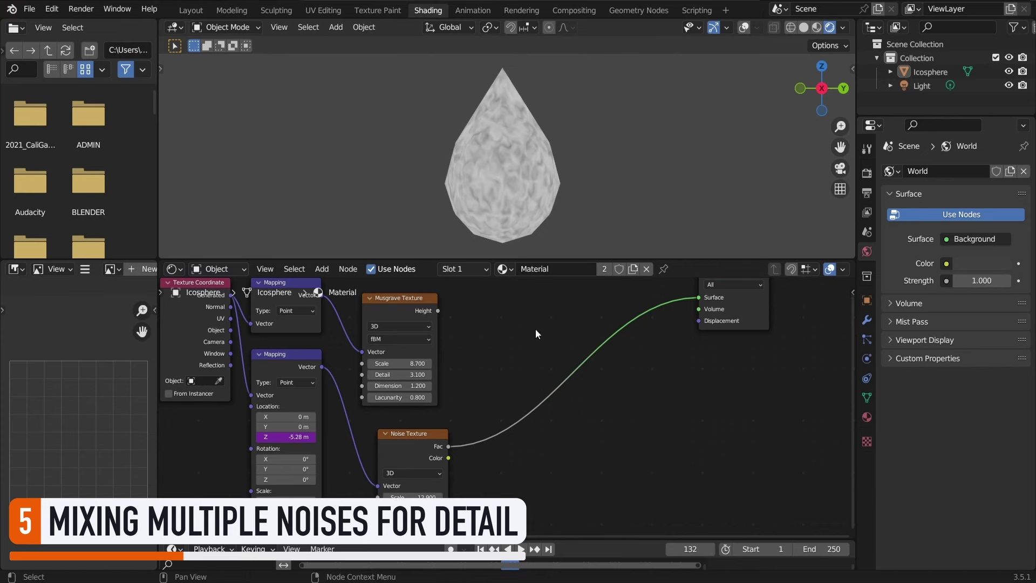
{"action": "key", "text": "shift+a"}
{"action": "type", "text": "mix"}
{"action": "key", "text": "Return"}
{"action": "left_click", "coordinate": [541, 365]}
{"action": "left_click", "coordinate": [540, 370]}
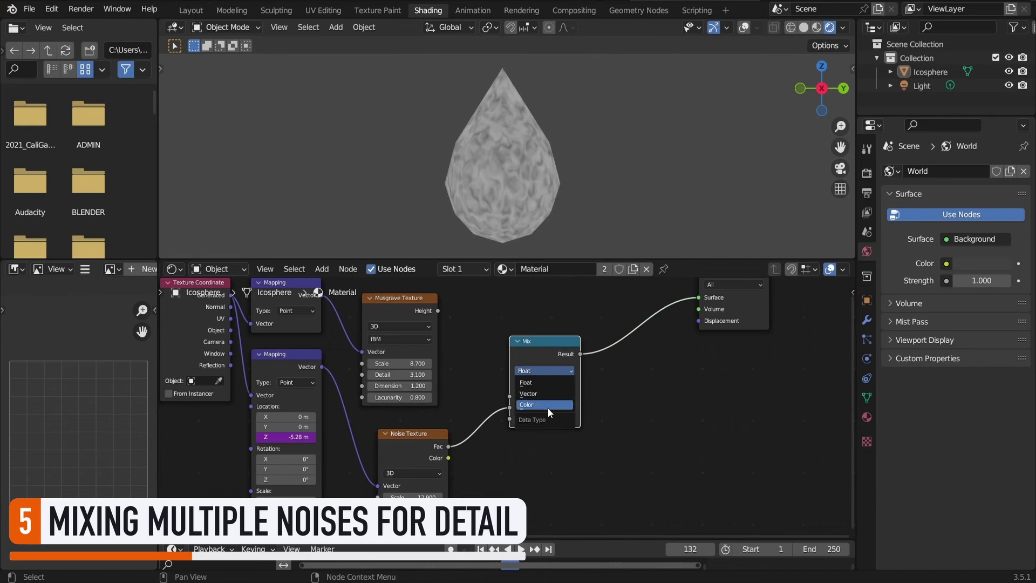
{"action": "left_click", "coordinate": [548, 408]}
Connect the Musgrave Height to the Mix node's A input and the Noise Texture's Color to B, and preview the mix
{"action": "left_click_drag", "start_coordinate": [437, 311], "coordinate": [510, 432]}
{"action": "left_click_drag", "start_coordinate": [449, 458], "coordinate": [509, 443]}
{"action": "left_click", "coordinate": [536, 347], "text": "ctrl+shift"}
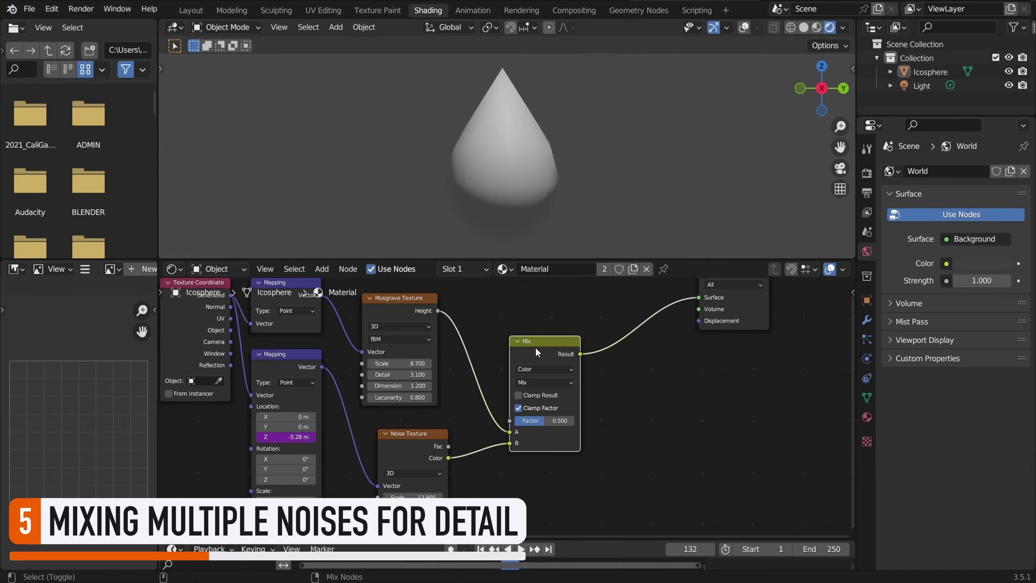
Set the Mix node's blending mode to Soft Light with Factor 1.000, and stop the playback
{"action": "left_click", "coordinate": [551, 382]}
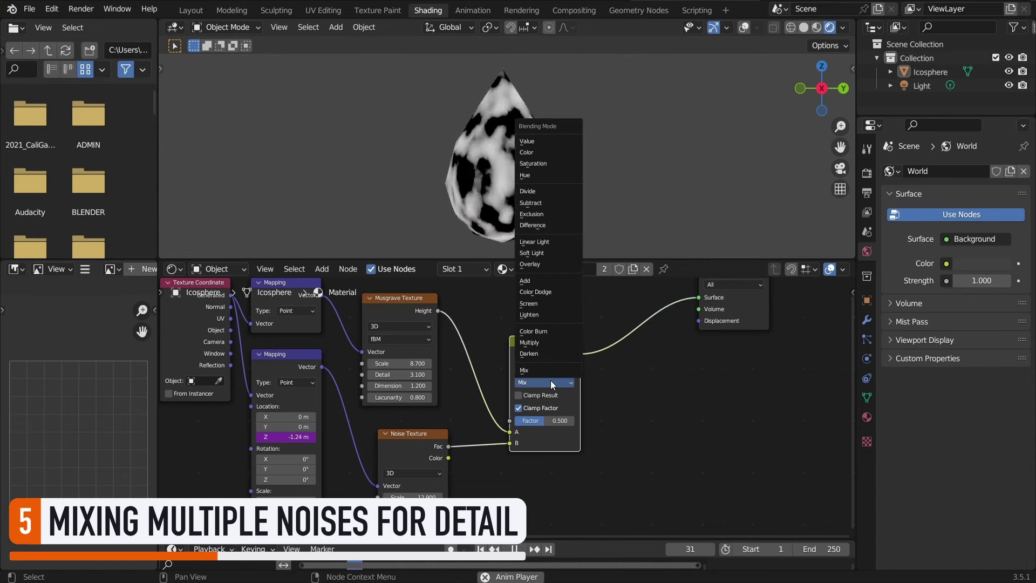
{"action": "left_click", "coordinate": [550, 253]}
{"action": "left_click_drag", "start_coordinate": [539, 421], "coordinate": [572, 421]}
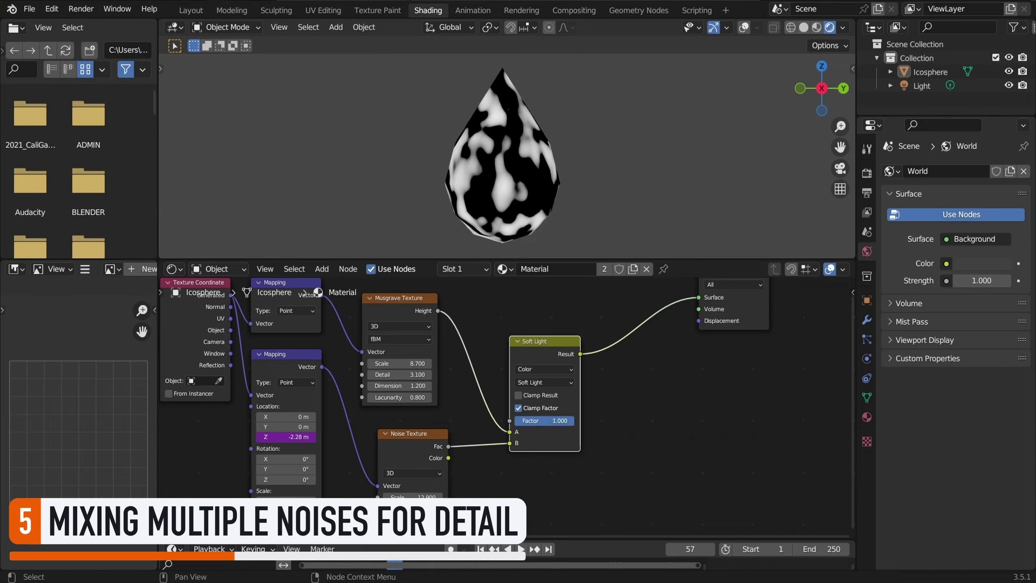
{"action": "key", "text": "space"}
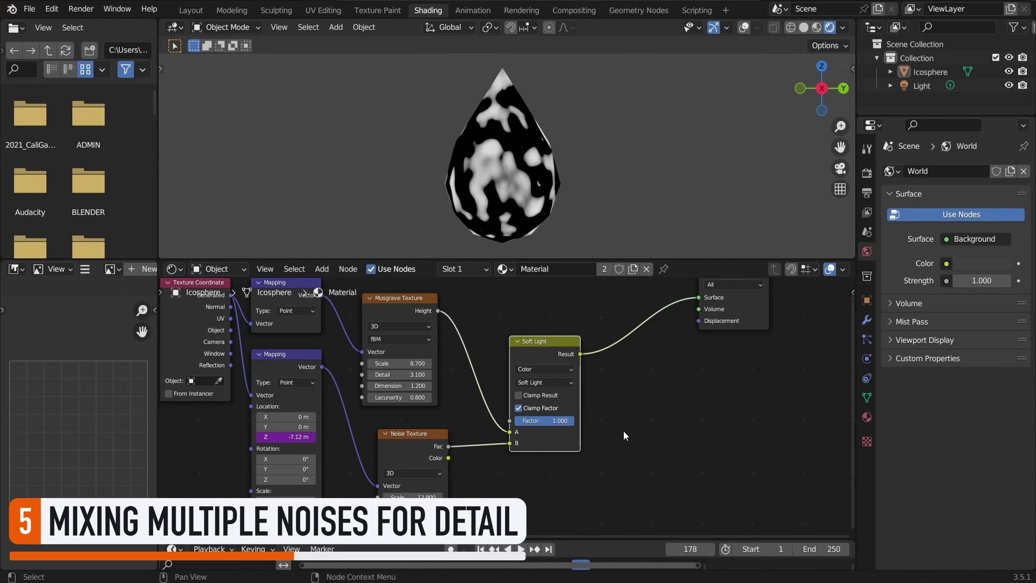
Add a Voronoi Texture below the Noise Texture, preview it on the surface, and set its Scale to 6.5
{"action": "middle_click_drag", "start_coordinate": [533, 493], "coordinate": [623, 310], "text": "shift"}
{"action": "key", "text": "shift+a"}
{"action": "mouse_move", "coordinate": [572, 392]}
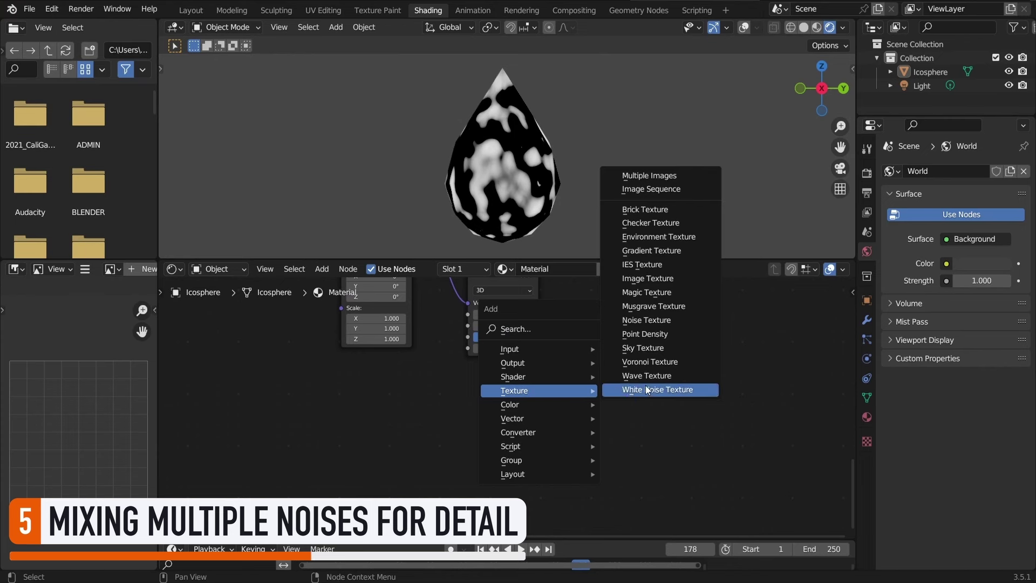
{"action": "left_click", "coordinate": [650, 362]}
{"action": "left_click", "coordinate": [537, 370]}
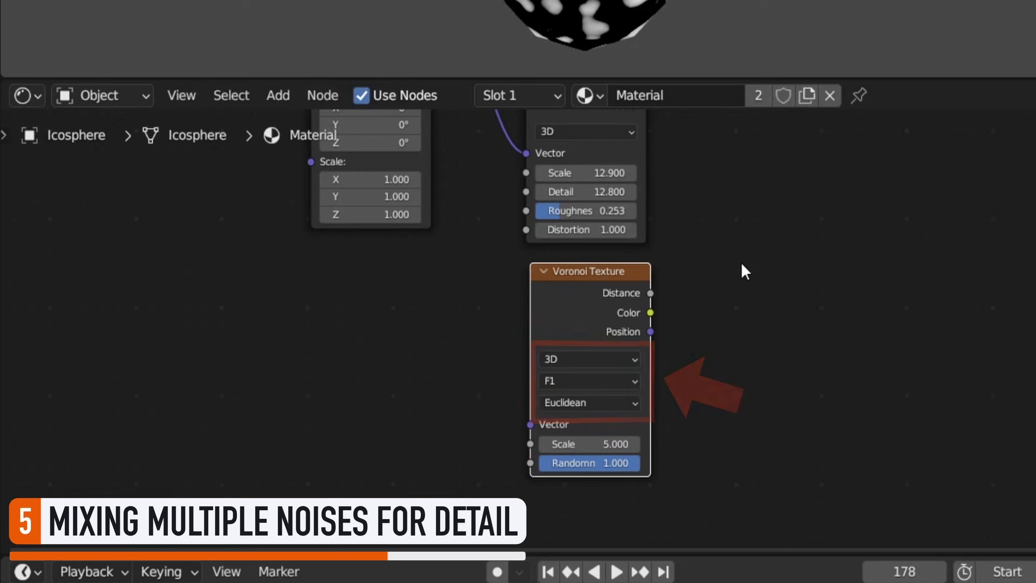
{"action": "left_click", "coordinate": [596, 304], "text": "ctrl+shift"}
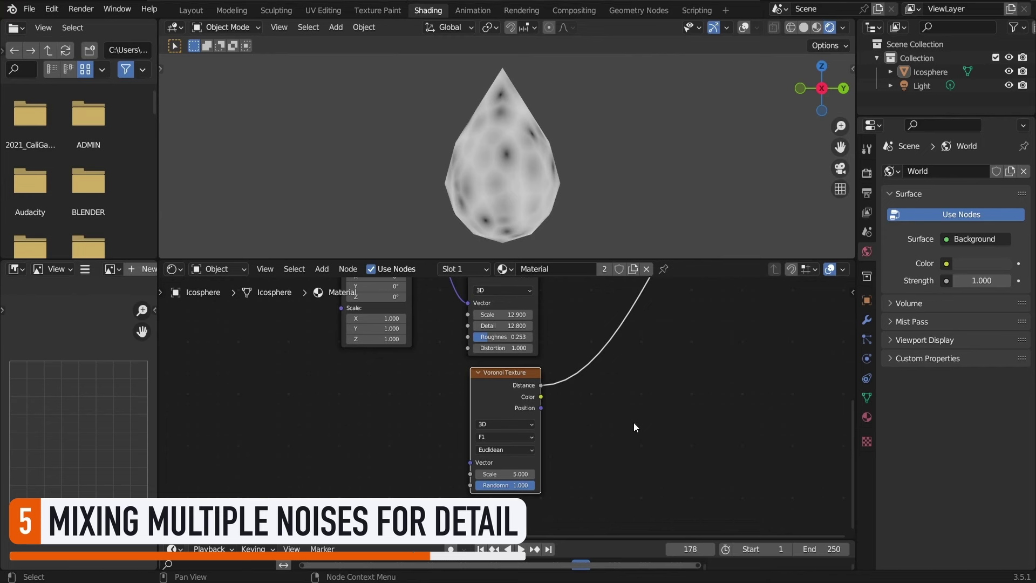
{"action": "mouse_move", "coordinate": [505, 474]}
{"action": "left_mouse_down"}
{"action": "mouse_move", "coordinate": [526, 474]}
{"action": "mouse_move", "coordinate": [517, 474]}
{"action": "left_mouse_up"}
Duplicate the second Mapping node, hide its unused sockets, and link the copy between Texture Coordinate's Generated output and the Voronoi Texture's Vector
{"action": "middle_click_drag", "start_coordinate": [688, 424], "coordinate": [803, 504]}
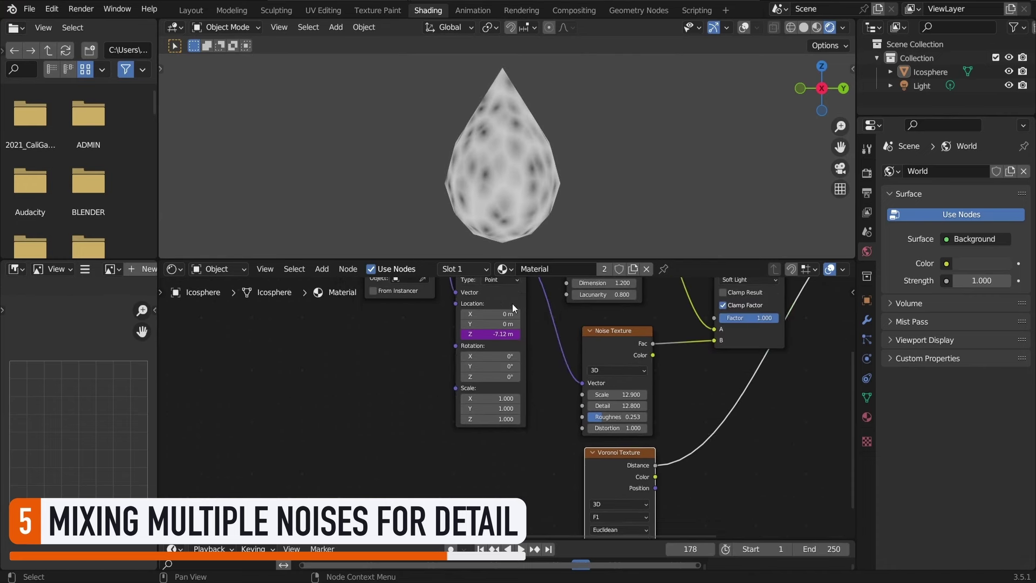
{"action": "left_click", "coordinate": [513, 303]}
{"action": "key", "text": "shift+d"}
{"action": "left_click", "coordinate": [431, 416]}
{"action": "left_click", "coordinate": [516, 296]}
{"action": "key", "text": "ctrl+h"}
{"action": "left_click_drag", "start_coordinate": [412, 372], "coordinate": [493, 421]}
{"action": "middle_click_drag", "start_coordinate": [493, 352], "coordinate": [569, 431]}
{"action": "left_click_drag", "start_coordinate": [481, 315], "coordinate": [440, 402]}
{"action": "left_click_drag", "start_coordinate": [472, 377], "coordinate": [534, 510]}
{"action": "middle_click_drag", "start_coordinate": [583, 516], "coordinate": [447, 373]}
{"action": "scroll", "coordinate": [496, 415], "scroll_direction": "up", "scroll_amount": 2}
{"action": "left_click_drag", "start_coordinate": [450, 334], "coordinate": [504, 451]}
Drive the Voronoi Mapping node's Z location with #frame*-.02 and play the animation to check the movement
{"action": "left_click", "coordinate": [418, 404]}
{"action": "type", "text": "#frame/-50"}
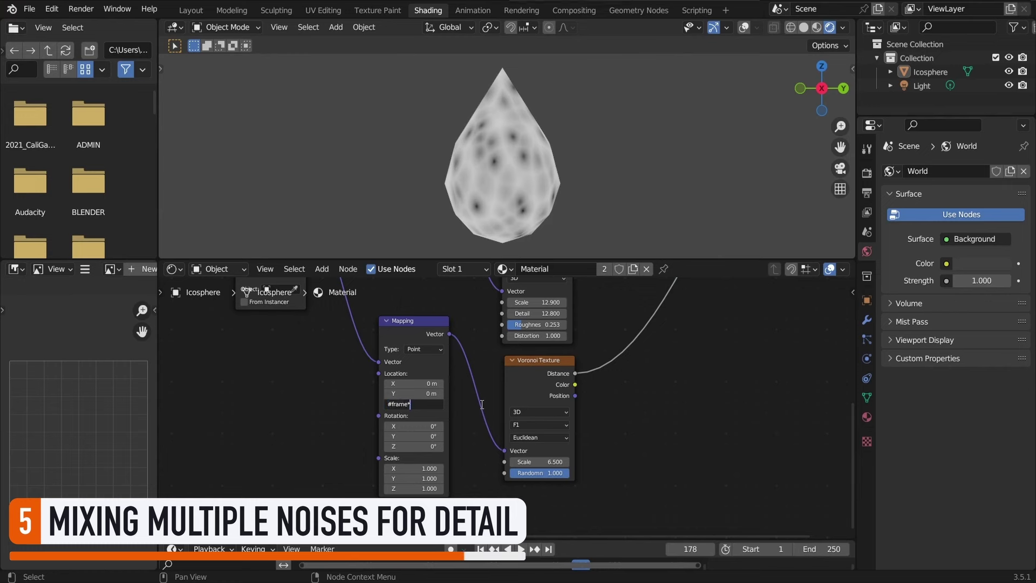
{"action": "key", "text": "Return"}
{"action": "key", "text": "space"}
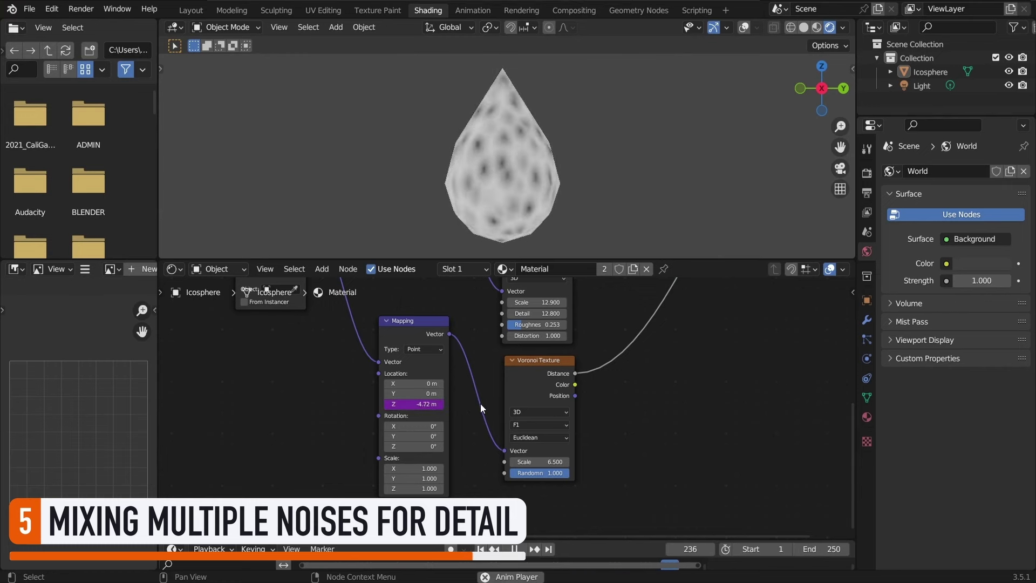
{"action": "key", "text": "space"}
Duplicate the Soft Light mix node and place the copy beside the original
{"action": "middle_click_drag", "start_coordinate": [725, 337], "coordinate": [516, 519]}
{"action": "left_click", "coordinate": [465, 342]}
{"action": "key", "text": "shift+d"}
{"action": "left_click", "coordinate": [512, 460]}
{"action": "middle_click_drag", "start_coordinate": [538, 419], "coordinate": [607, 345]}
Feed the first Soft Light result into the copy's A input and the Voronoi Distance into B, tidy the nodes, and play the animation
{"action": "left_click_drag", "start_coordinate": [434, 363], "coordinate": [541, 465]}
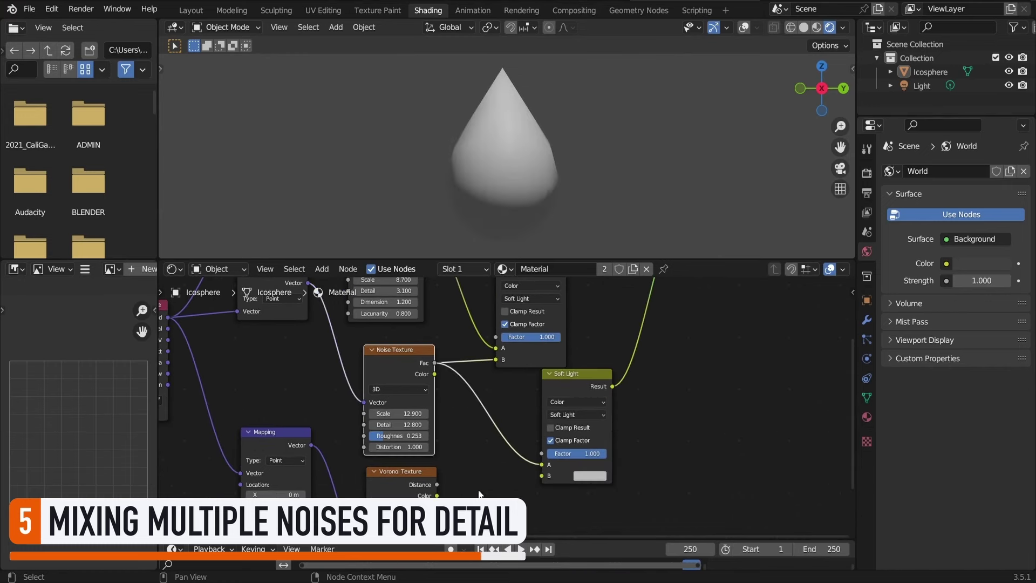
{"action": "left_click_drag", "start_coordinate": [402, 446], "coordinate": [573, 392]}
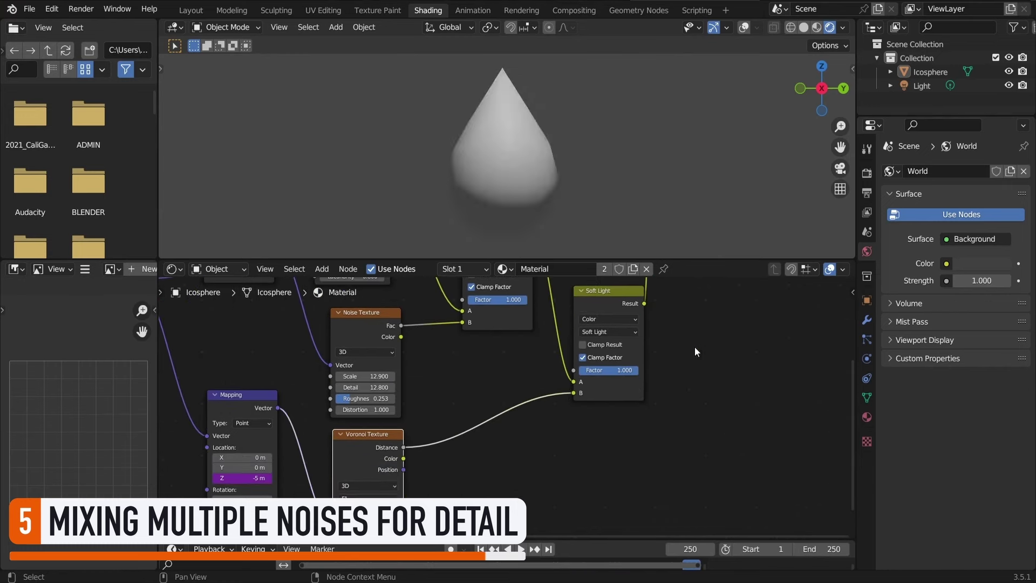
{"action": "middle_click_drag", "start_coordinate": [695, 346], "coordinate": [674, 445]}
{"action": "left_click_drag", "start_coordinate": [597, 410], "coordinate": [576, 382]}
{"action": "left_click_drag", "start_coordinate": [473, 327], "coordinate": [435, 324]}
{"action": "left_click_drag", "start_coordinate": [559, 372], "coordinate": [526, 353]}
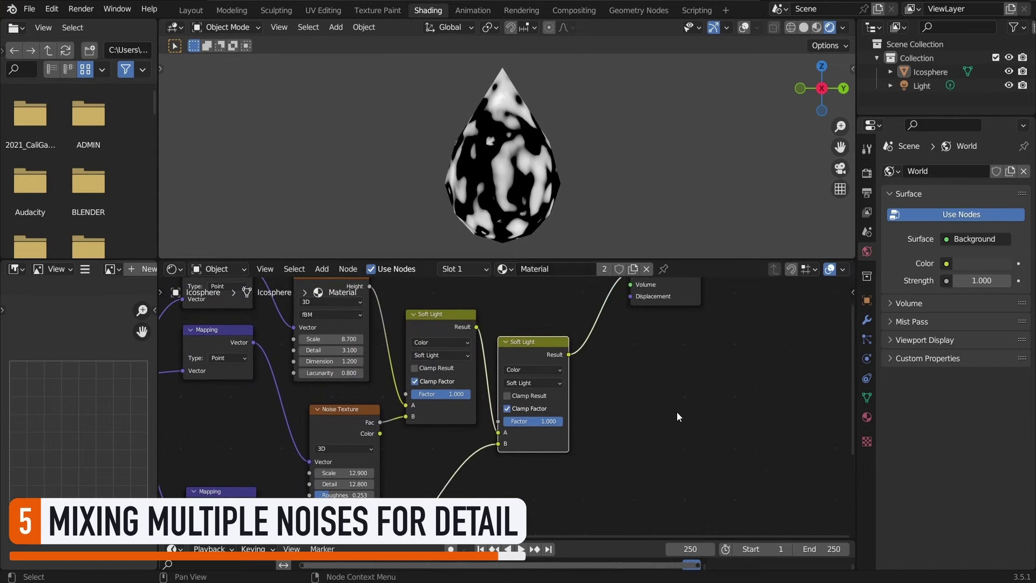
{"action": "key", "text": "space"}
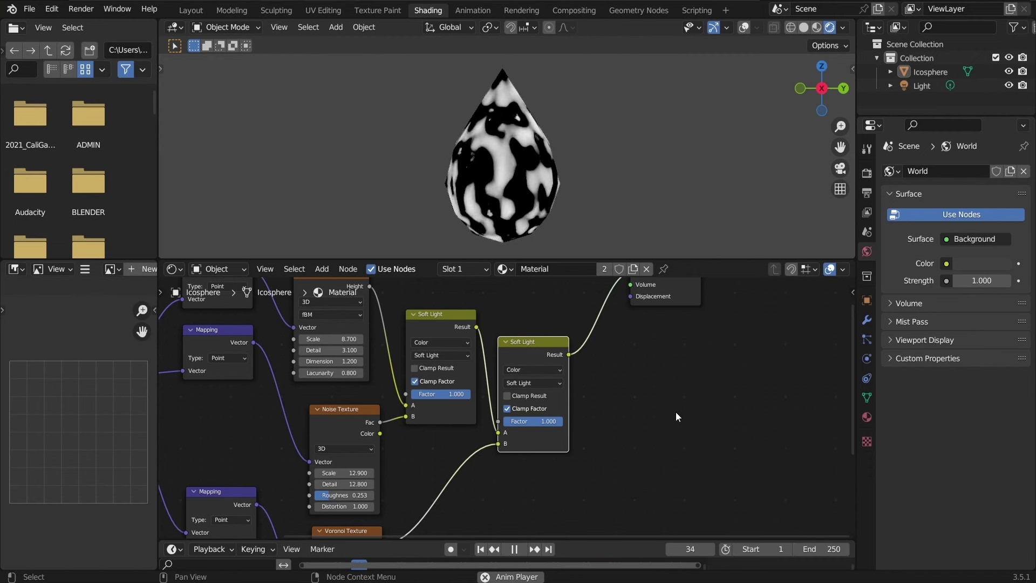
{"action": "key", "text": "space"}
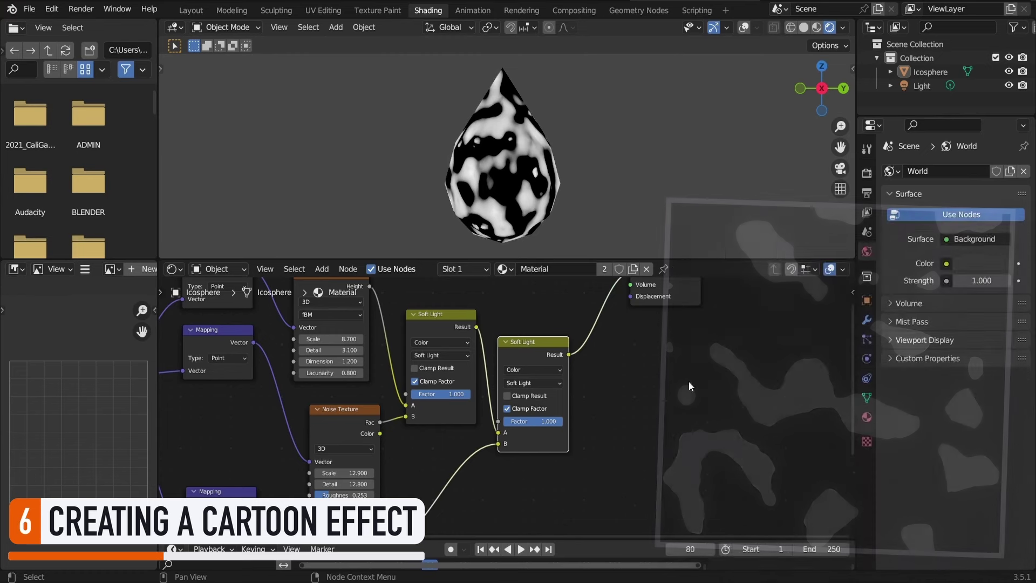
Move the Material Output node farther from the second Soft Light node to make room between them
{"action": "middle_click_drag", "start_coordinate": [751, 329], "coordinate": [582, 360]}
{"action": "left_click_drag", "start_coordinate": [516, 320], "coordinate": [732, 402]}
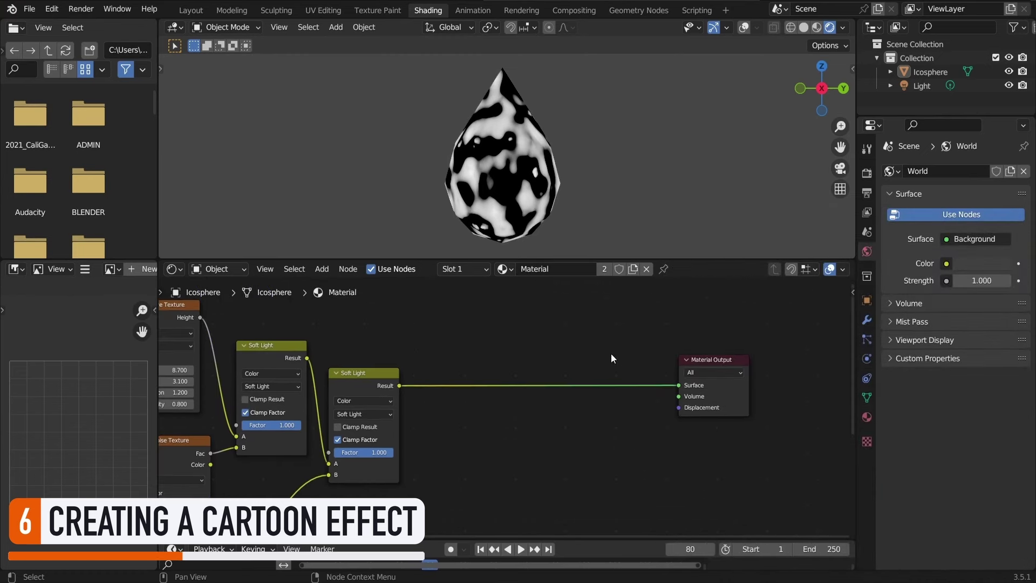
Insert a ColorRamp node on the link between the second Soft Light node and the Material Output
{"action": "middle_click_drag", "start_coordinate": [479, 356], "coordinate": [469, 329]}
{"action": "key", "text": "shift+a"}
{"action": "type", "text": "co"}
{"action": "key", "text": "Return"}
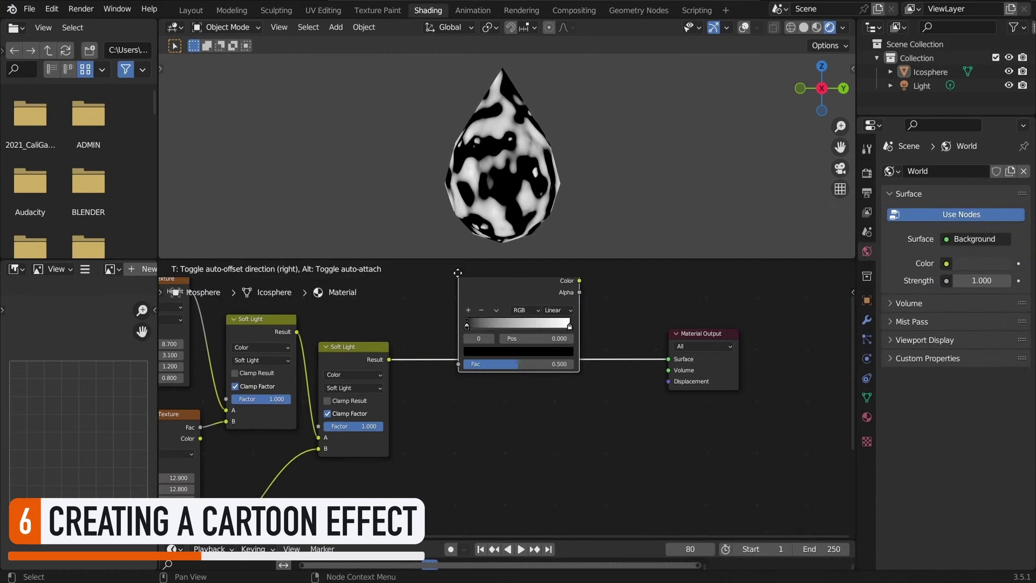
{"action": "left_click", "coordinate": [446, 341]}
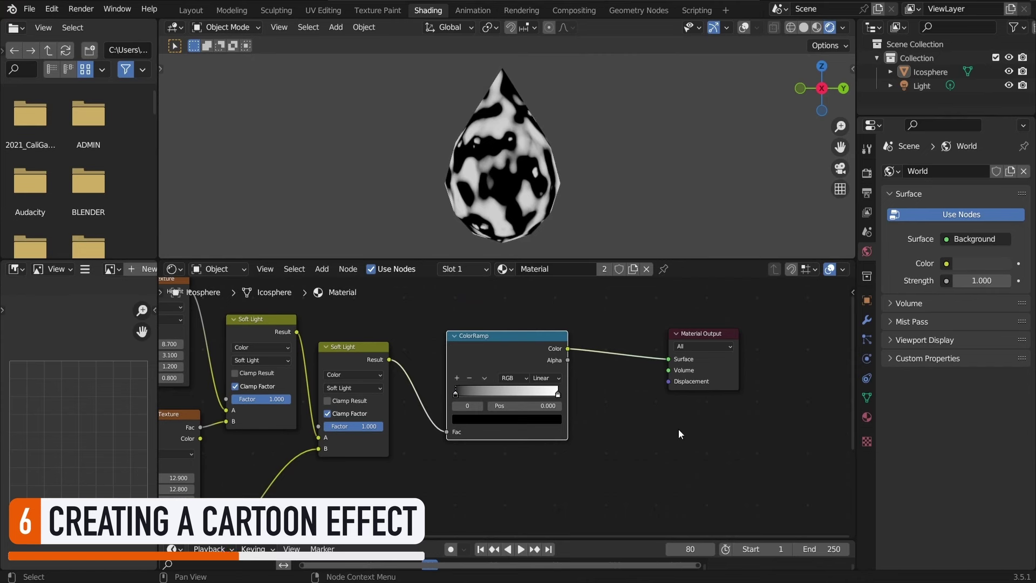
Set the ColorRamp interpolation to Constant, move the white stop to 0.611, and play the animation to check the pattern
{"action": "scroll", "coordinate": [510, 405], "scroll_direction": "up", "scroll_amount": 2}
{"action": "left_click", "coordinate": [561, 369]}
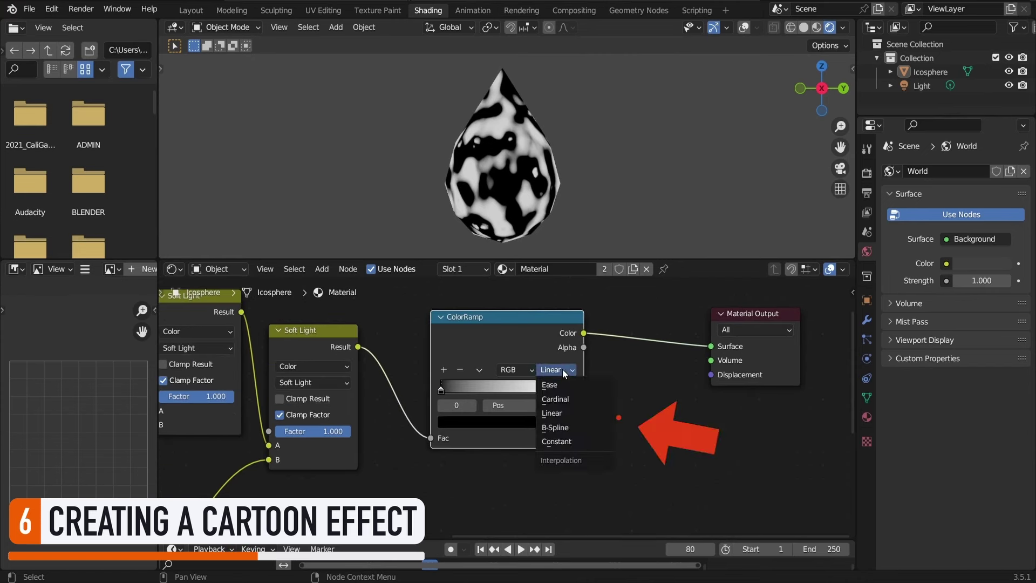
{"action": "left_click", "coordinate": [606, 441]}
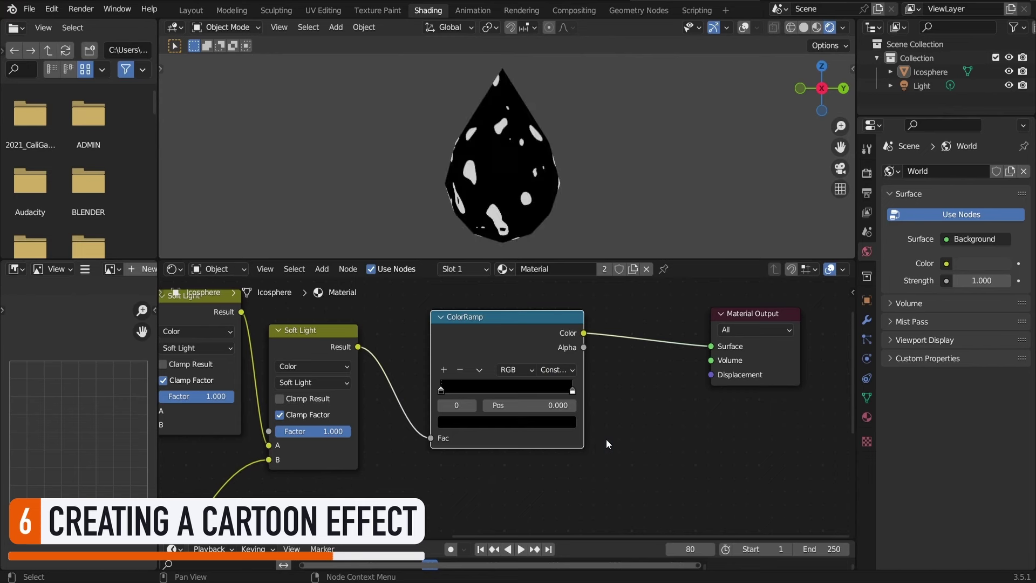
{"action": "left_click_drag", "start_coordinate": [573, 393], "coordinate": [521, 402]}
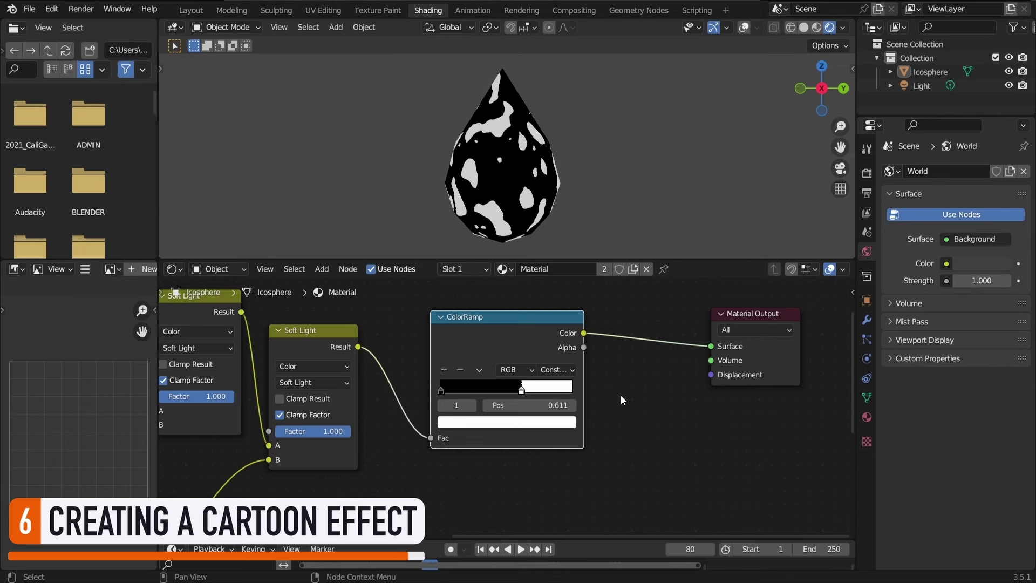
{"action": "key", "text": "space"}
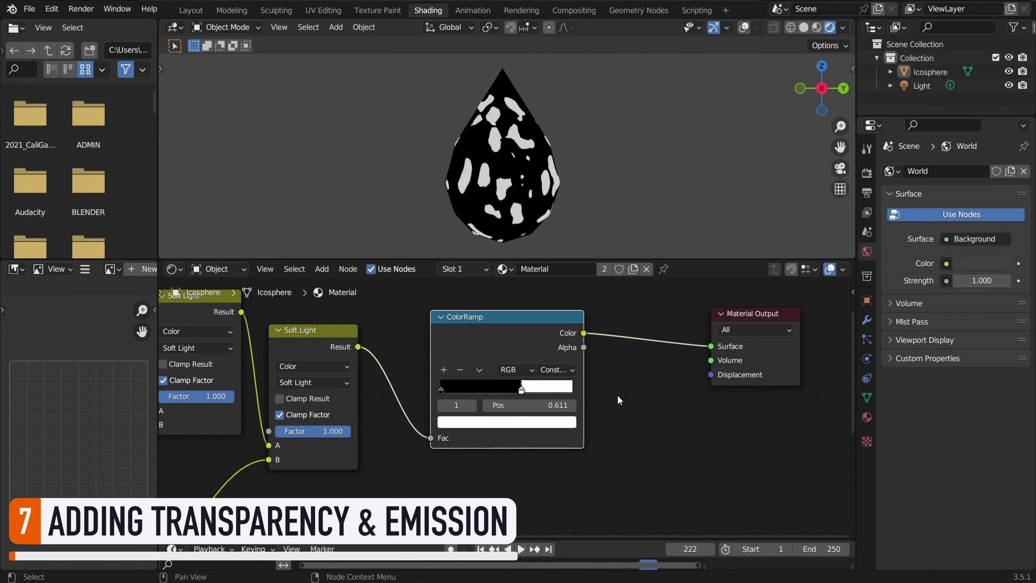
{"action": "key", "text": "space"}
Move the Material Output node farther from the ColorRamp and add a Translucent BSDF node between them
{"action": "middle_click_drag", "start_coordinate": [726, 377], "coordinate": [595, 428]}
{"action": "left_click_drag", "start_coordinate": [606, 431], "coordinate": [753, 377]}
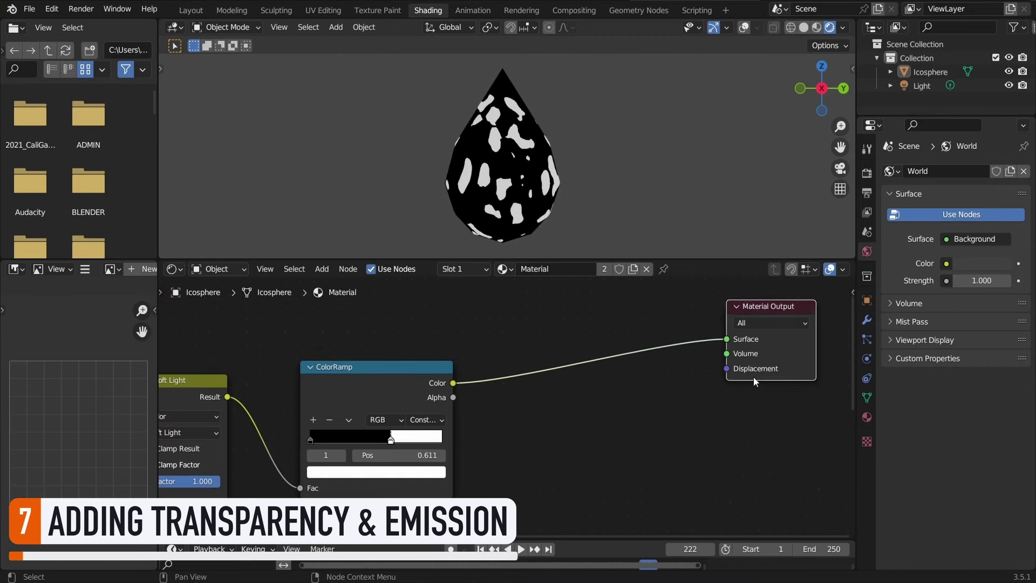
{"action": "middle_click_drag", "start_coordinate": [588, 408], "coordinate": [560, 358]}
{"action": "left_click_drag", "start_coordinate": [715, 323], "coordinate": [746, 459]}
{"action": "middle_click_drag", "start_coordinate": [576, 422], "coordinate": [587, 394]}
{"action": "key", "text": "shift+a"}
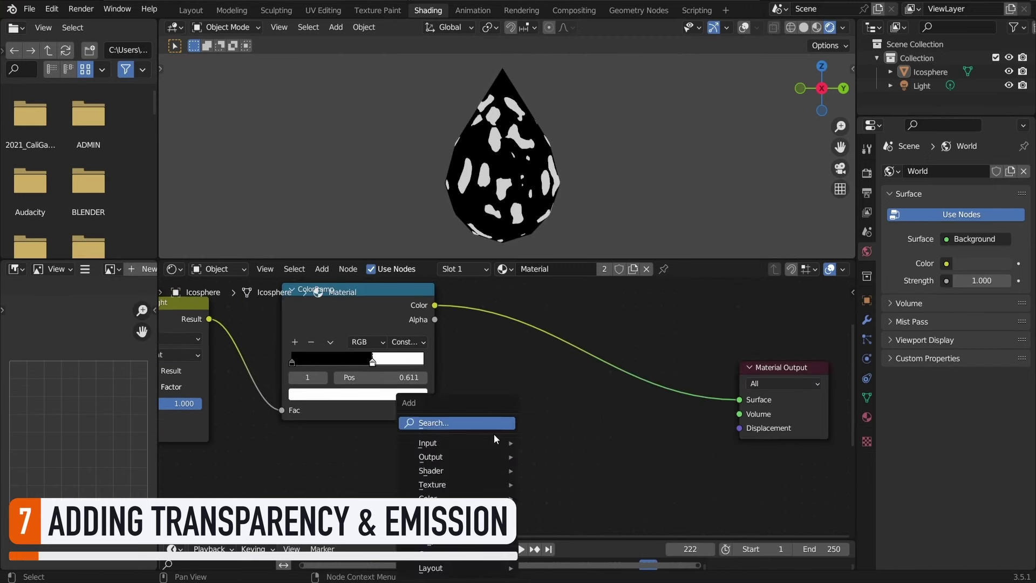
{"action": "type", "text": "tran"}
{"action": "key", "text": "Return"}
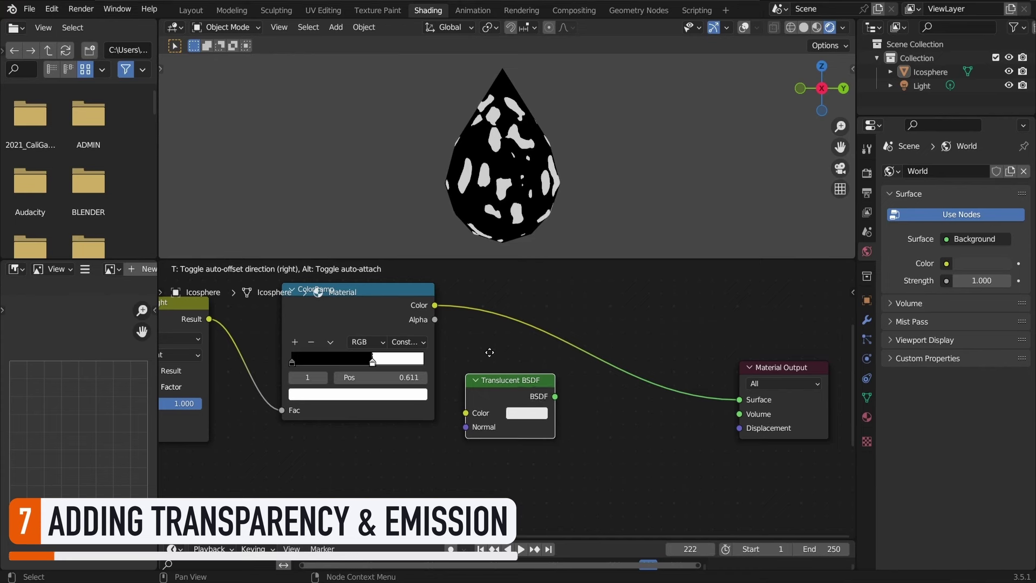
{"action": "left_click", "coordinate": [490, 363]}
Add an Emission node and place it just below the Translucent BSDF node
{"action": "middle_click_drag", "start_coordinate": [587, 481], "coordinate": [579, 449]}
{"action": "left_click_drag", "start_coordinate": [457, 406], "coordinate": [463, 421]}
{"action": "type", "text": "emi"}
{"action": "key", "text": "Return"}
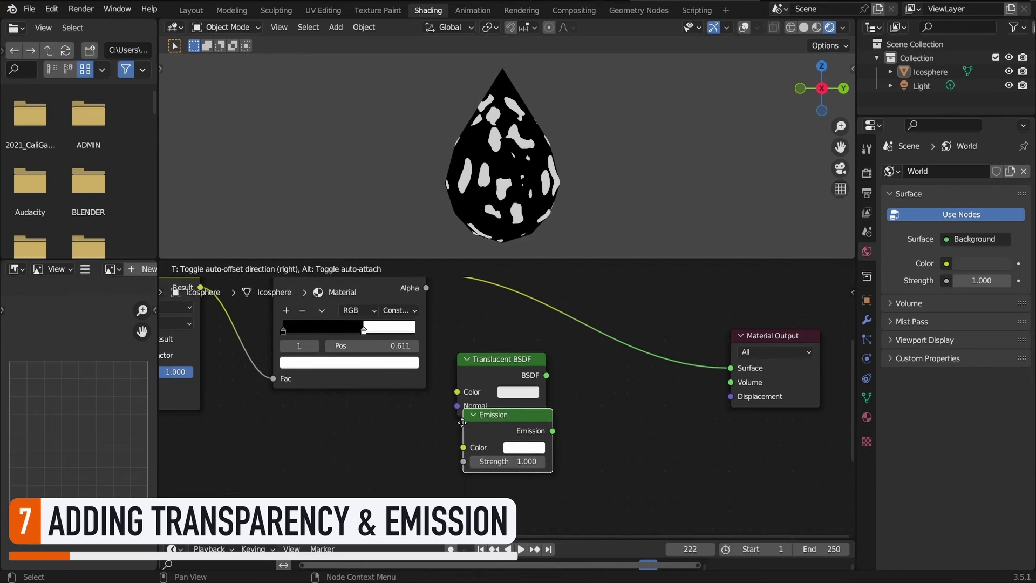
{"action": "left_click", "coordinate": [453, 448]}
Add a Mix Shader node and connect Translucent BSDF to its first Shader input and Emission to its second
{"action": "key", "text": "shift+a"}
{"action": "left_click", "coordinate": [607, 384]}
{"action": "type", "text": "mix"}
{"action": "key", "text": "Return"}
{"action": "left_click", "coordinate": [573, 399]}
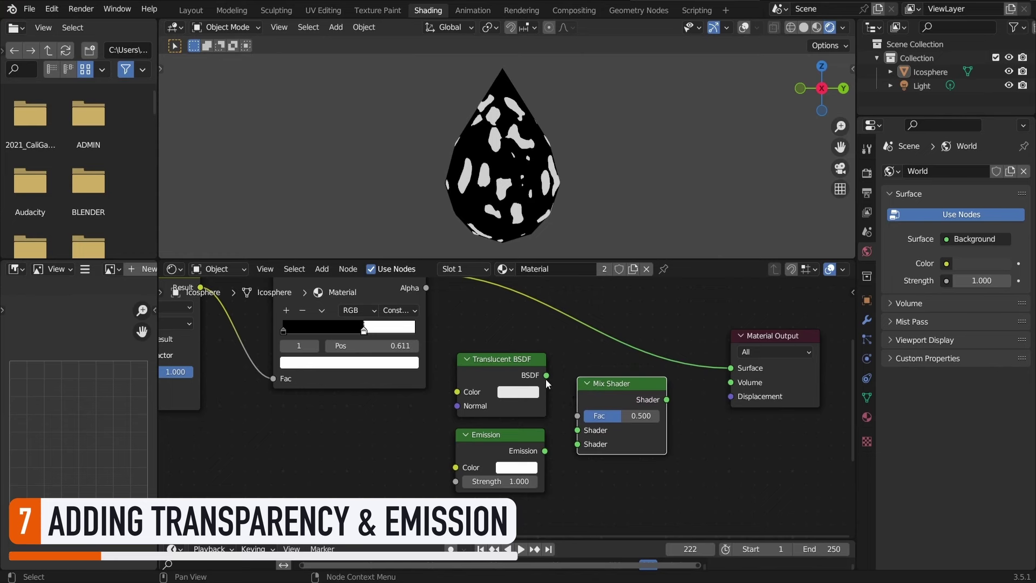
{"action": "left_click_drag", "start_coordinate": [547, 375], "coordinate": [578, 444]}
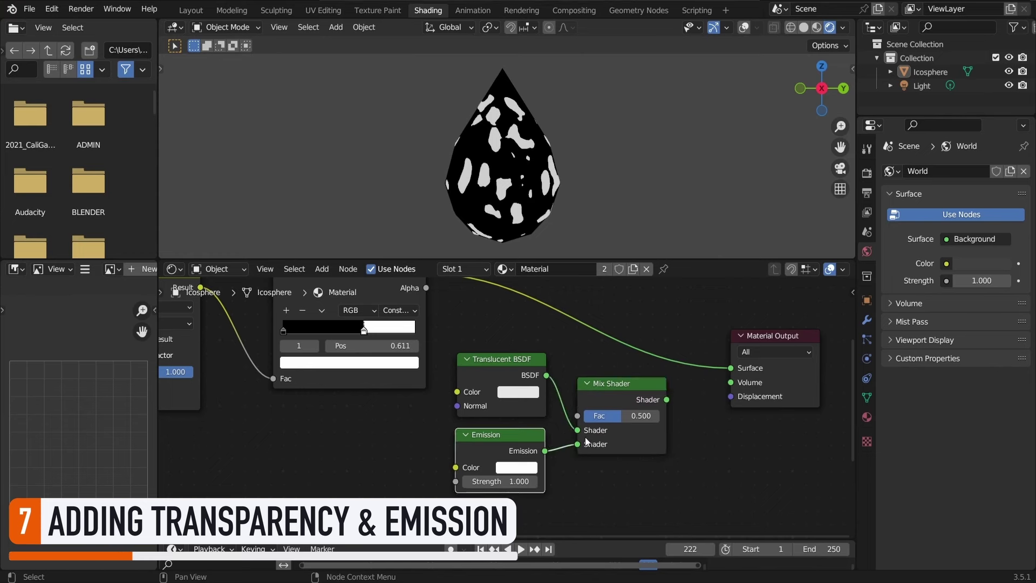
Connect the ColorRamp Color to the Mix Shader's Fac and the Mix Shader output to the Material Output's Surface
{"action": "middle_click_drag", "start_coordinate": [526, 329], "coordinate": [541, 362]}
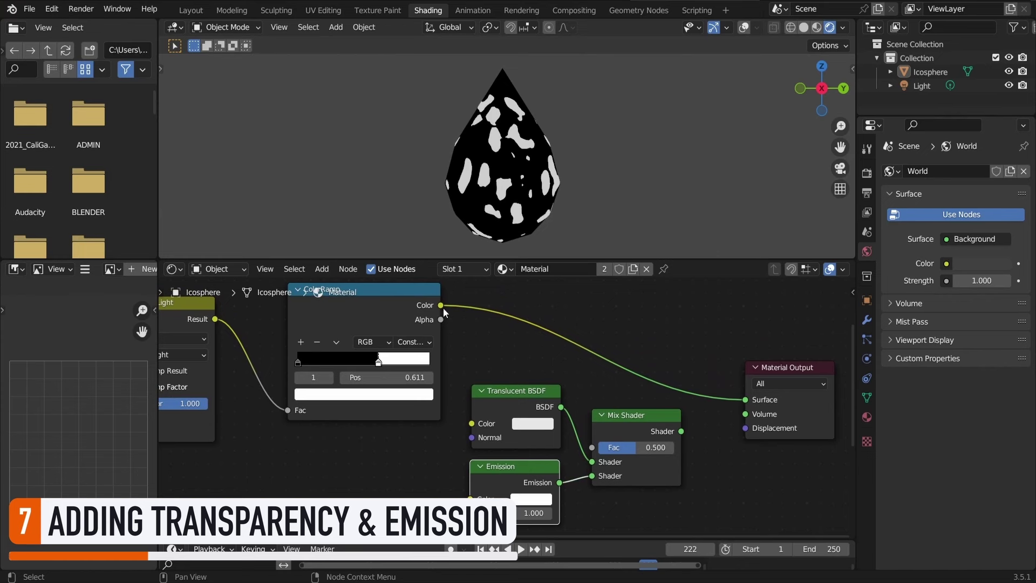
{"action": "left_click_drag", "start_coordinate": [441, 306], "coordinate": [593, 447]}
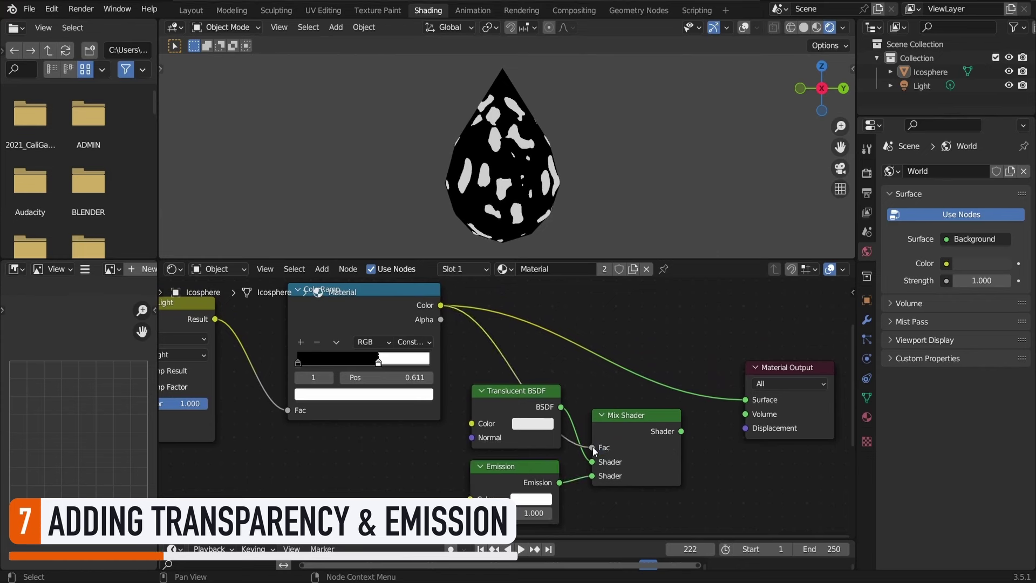
{"action": "left_click", "coordinate": [633, 417], "text": "ctrl+shift"}
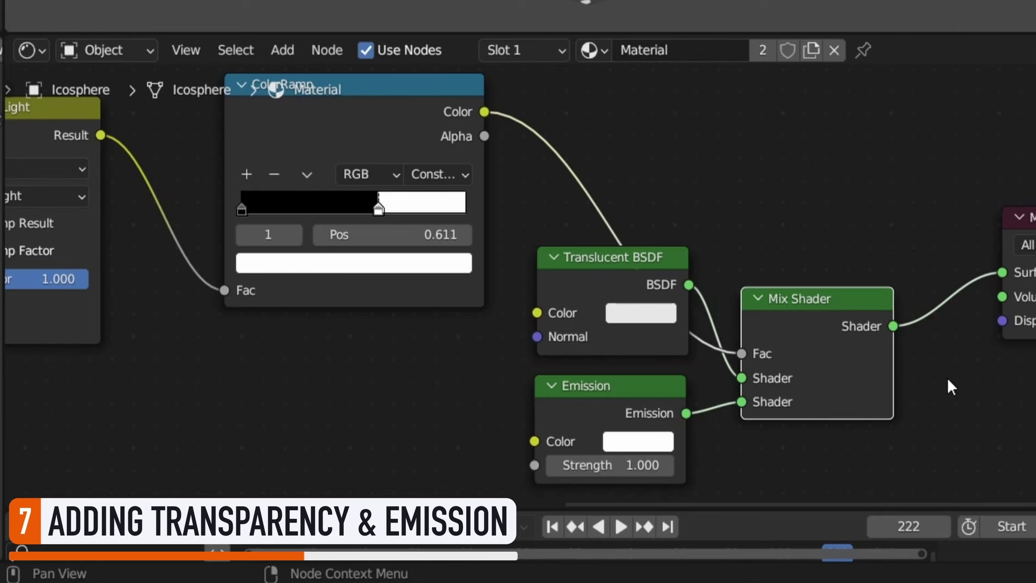
Brighten the Translucent BSDF color to full white and set the Emission strength to 3.9
{"action": "left_click", "coordinate": [639, 313]}
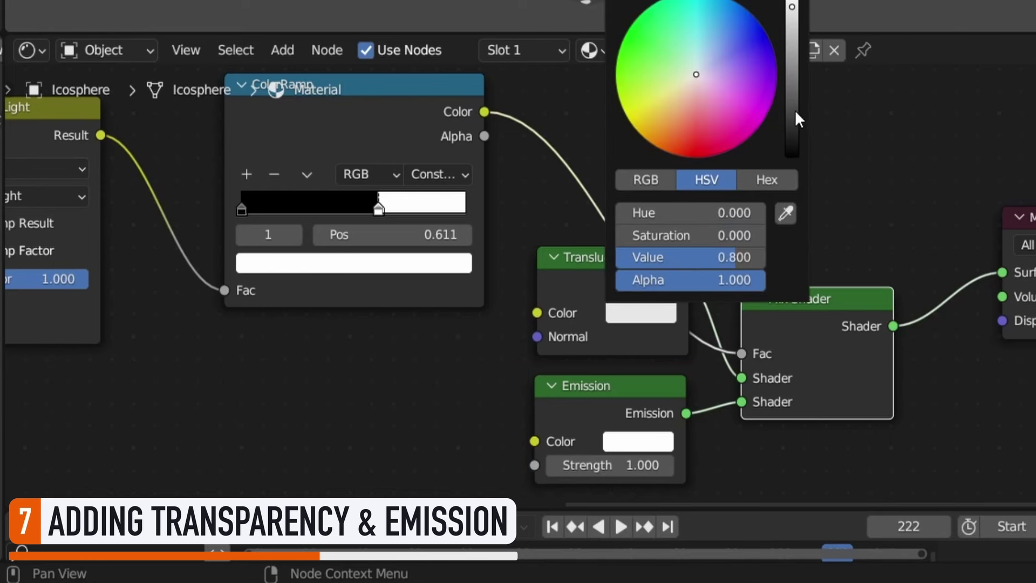
{"action": "left_click_drag", "start_coordinate": [794, 109], "coordinate": [792, 2]}
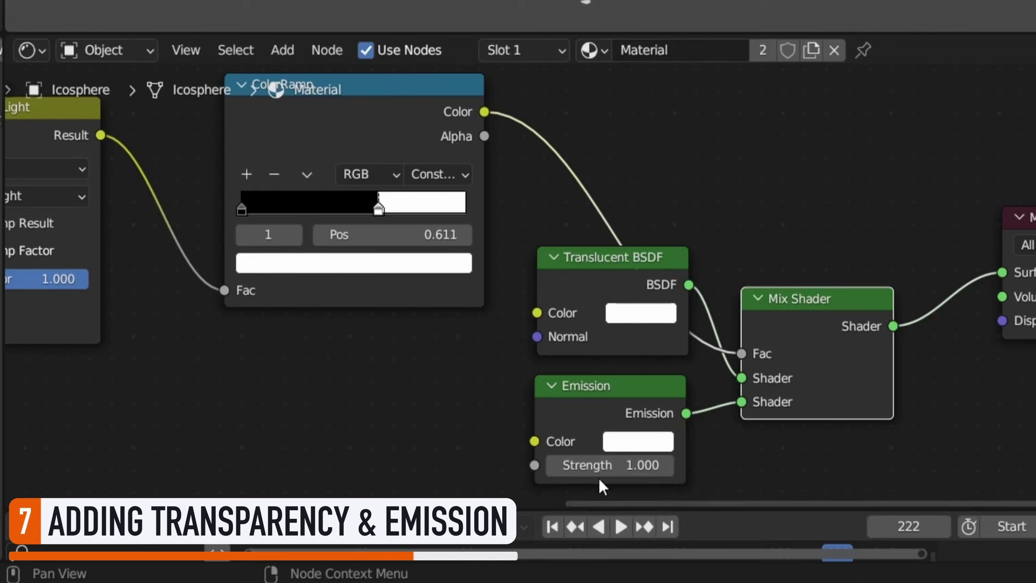
{"action": "left_click_drag", "start_coordinate": [598, 475], "coordinate": [723, 474]}
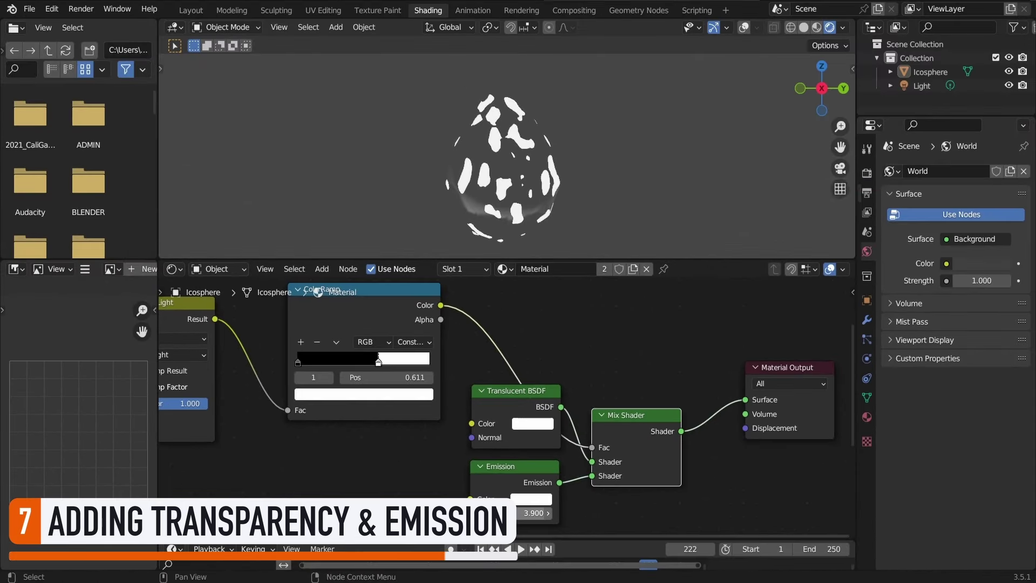
Enable Bloom in the Eevee render settings
{"action": "left_click", "coordinate": [868, 174]}
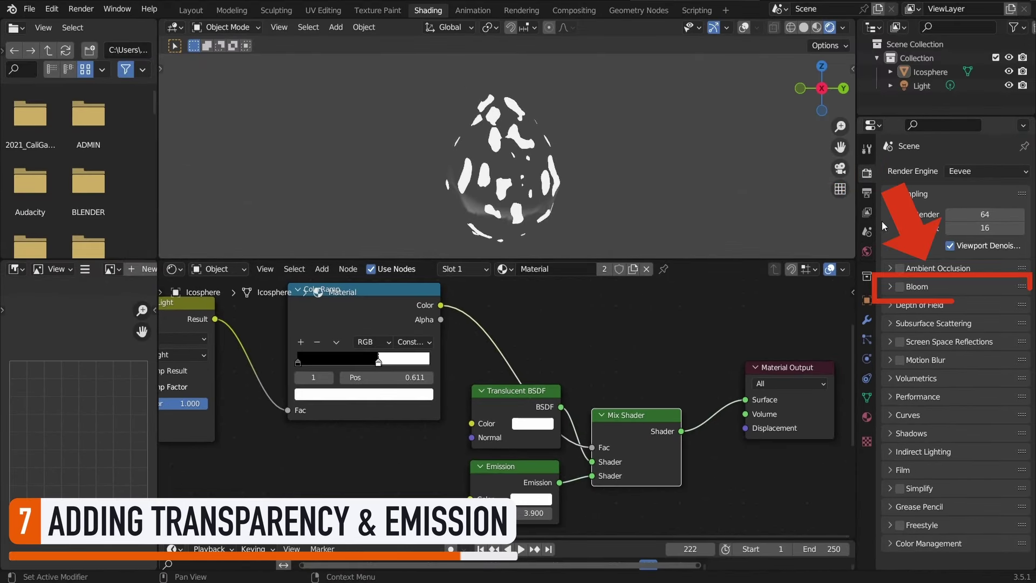
{"action": "left_click", "coordinate": [899, 287]}
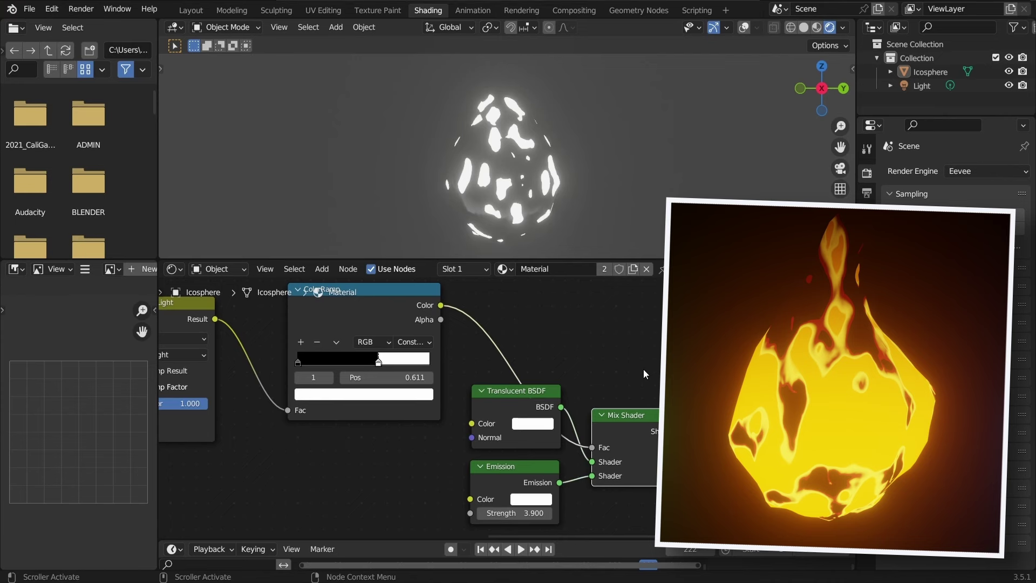
Move the entire node tree straight down to free up space above the Mapping nodes
{"action": "scroll", "coordinate": [643, 368], "scroll_direction": "down", "scroll_amount": 1}
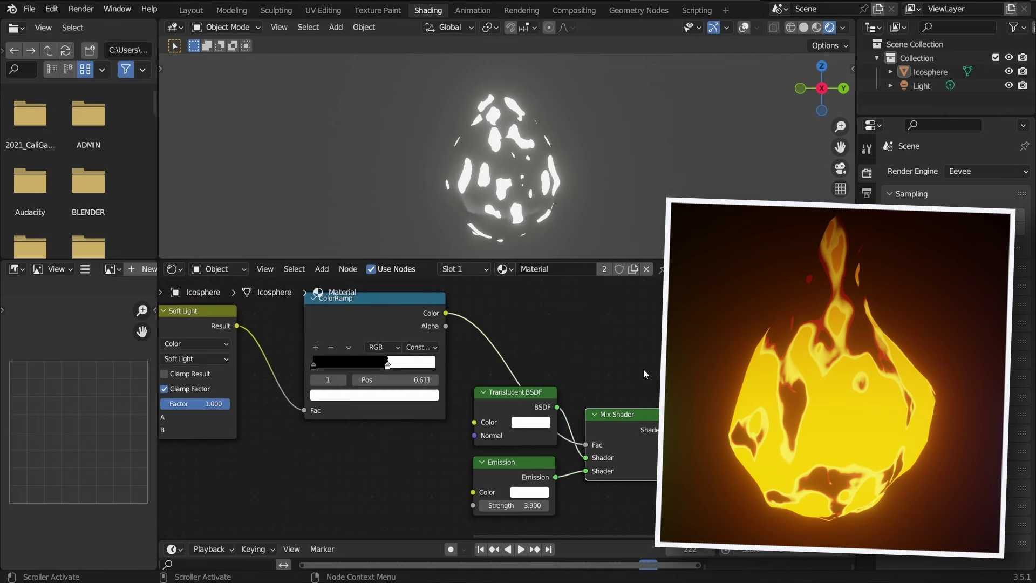
{"action": "scroll", "coordinate": [643, 368], "scroll_direction": "down", "scroll_amount": 1}
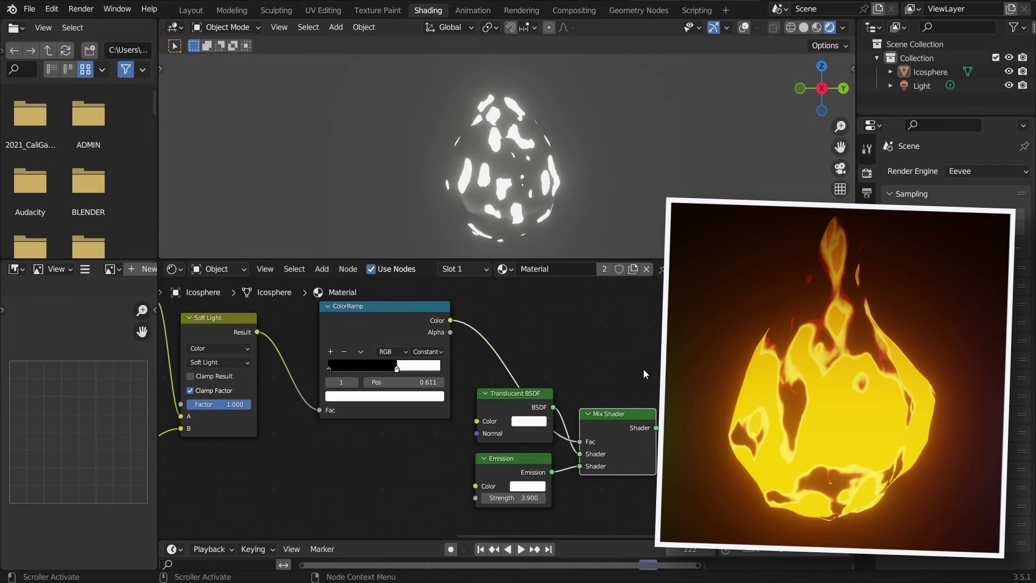
{"action": "key", "text": "Home"}
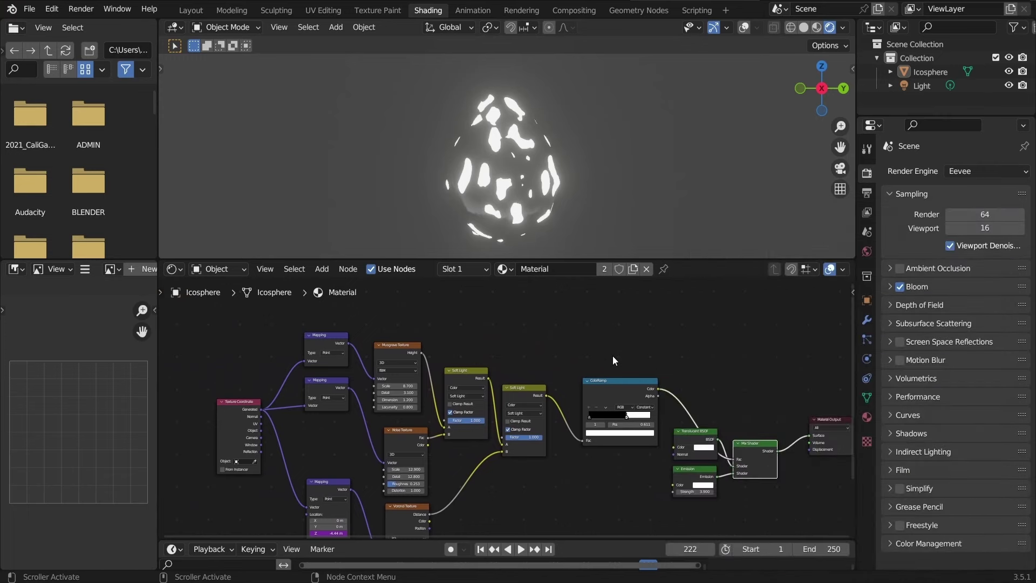
{"action": "key", "text": "a"}
{"action": "key", "text": "g"}
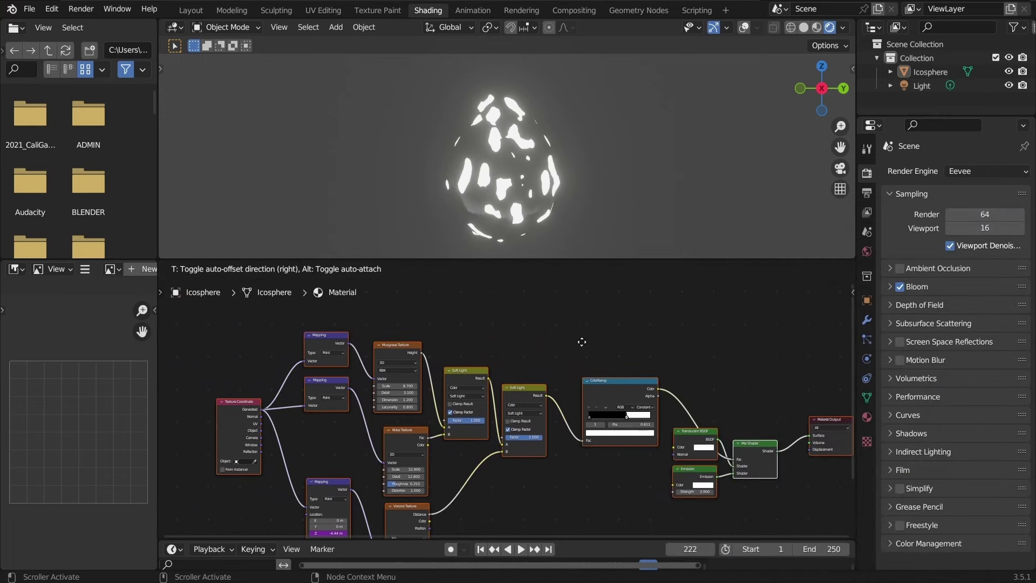
{"action": "key", "text": "y"}
{"action": "left_click", "coordinate": [581, 408]}
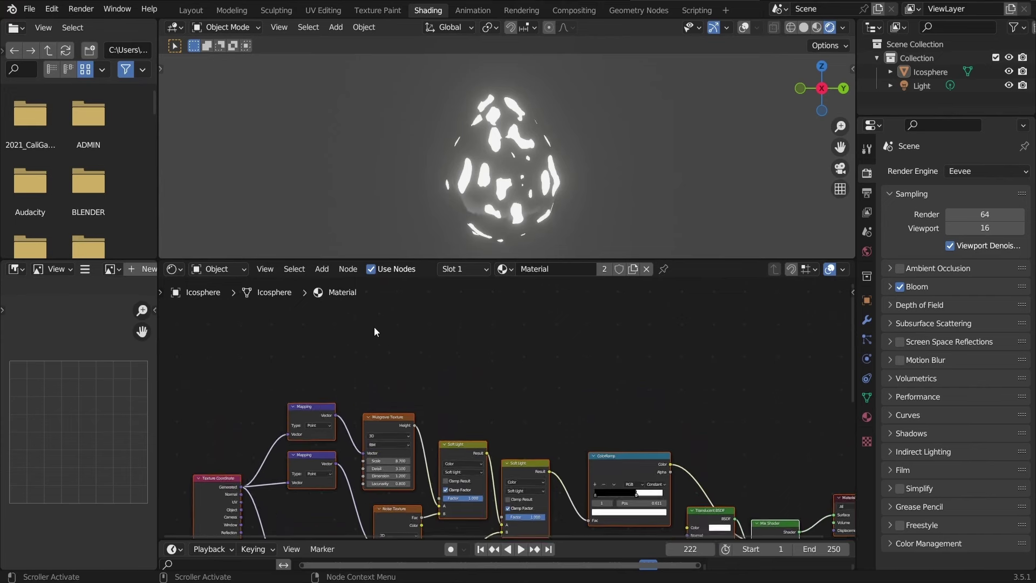
{"action": "scroll", "coordinate": [374, 326], "scroll_direction": "up", "scroll_amount": 1}
{"action": "scroll", "coordinate": [374, 326], "scroll_direction": "up", "scroll_amount": 3}
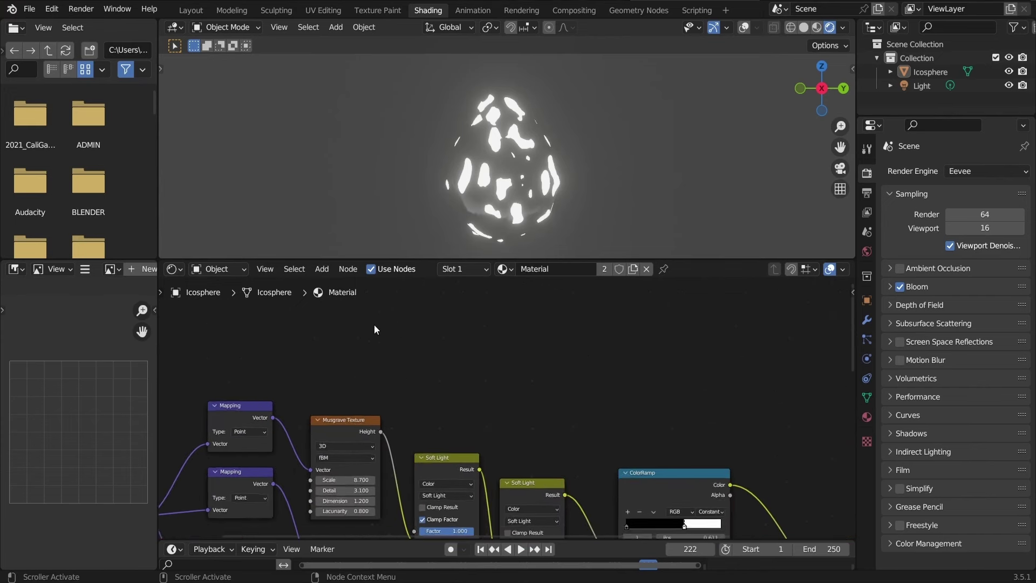
{"action": "middle_click_drag", "start_coordinate": [375, 328], "coordinate": [530, 407]}
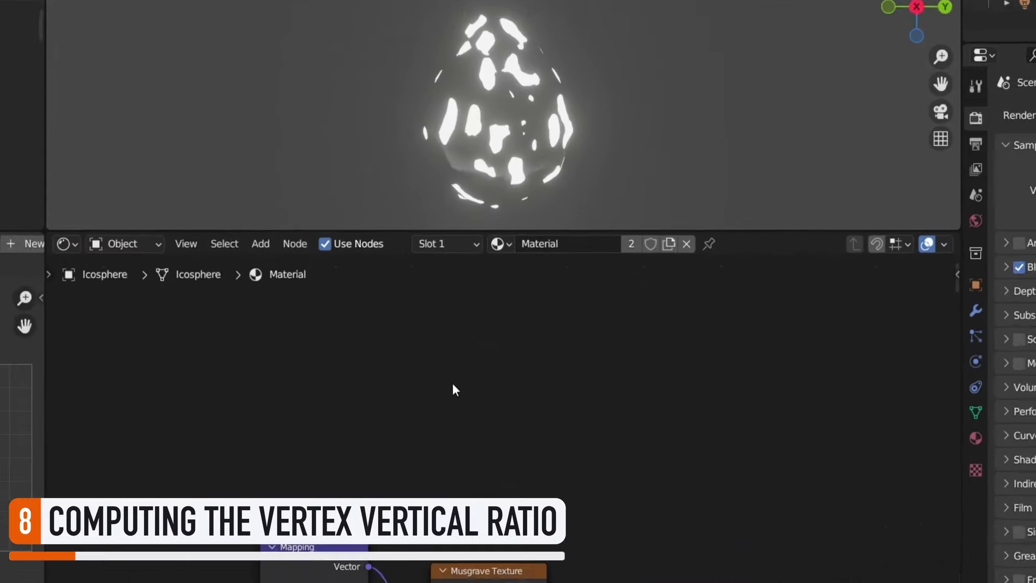
Add a Geometry node and an Object Info node in the empty area above the Mapping nodes
{"action": "key", "text": "shift+a"}
{"action": "type", "text": "ge"}
{"action": "key", "text": "Return"}
{"action": "left_click", "coordinate": [309, 290]}
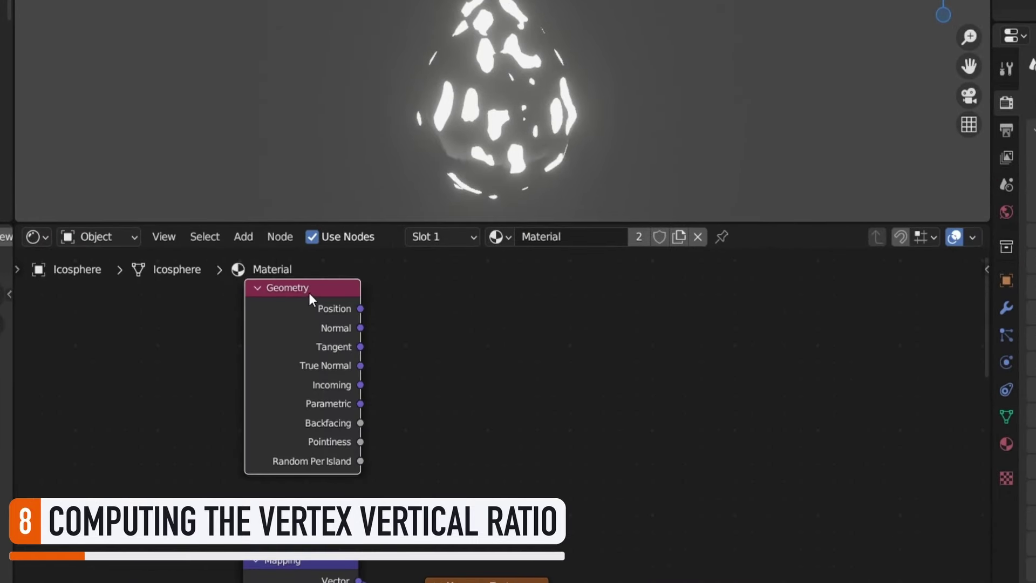
{"action": "key", "text": "shift+a"}
{"action": "type", "text": "obj"}
{"action": "key", "text": "Return"}
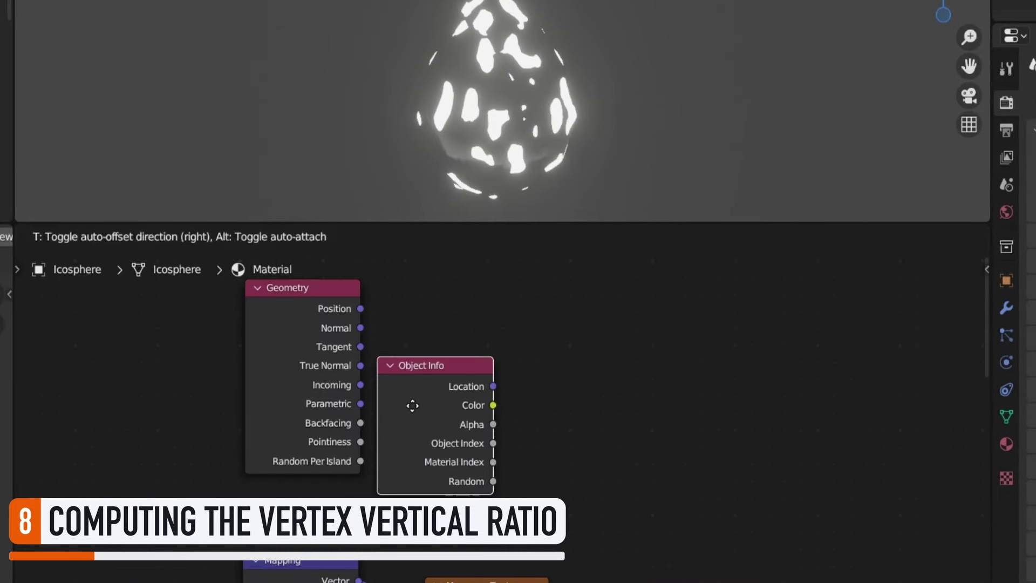
{"action": "left_click", "coordinate": [410, 408]}
Add a vector Subtract node that takes the Object Info Location away from the Geometry Position
{"action": "left_click_drag", "start_coordinate": [360, 309], "coordinate": [521, 340]}
{"action": "type", "text": "sub"}
{"action": "key", "text": "Return"}
{"action": "left_click", "coordinate": [537, 382]}
{"action": "left_click_drag", "start_coordinate": [493, 387], "coordinate": [343, 415]}
Hide the unused sockets of the Geometry and Object Info nodes and arrange them compactly beside the Subtract node
{"action": "key", "text": "ctrl+h"}
{"action": "left_click", "coordinate": [481, 396]}
{"action": "key", "text": "ctrl+h"}
{"action": "left_click_drag", "start_coordinate": [333, 307], "coordinate": [328, 346]}
{"action": "left_click_drag", "start_coordinate": [547, 350], "coordinate": [408, 348]}
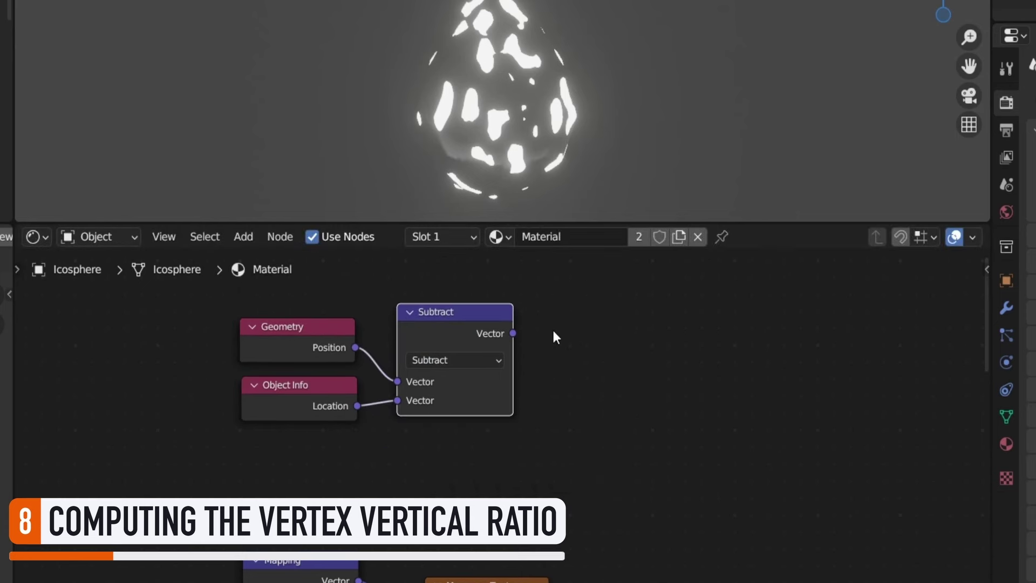
Split the Subtract result with a Separate XYZ node and feed its Z output into a new Divide node's first value
{"action": "left_click_drag", "start_coordinate": [513, 334], "coordinate": [549, 366]}
{"action": "type", "text": "sep"}
{"action": "key", "text": "Return"}
{"action": "left_click", "coordinate": [529, 327]}
{"action": "left_click_drag", "start_coordinate": [651, 375], "coordinate": [695, 387]}
{"action": "type", "text": "div"}
{"action": "key", "text": "Return"}
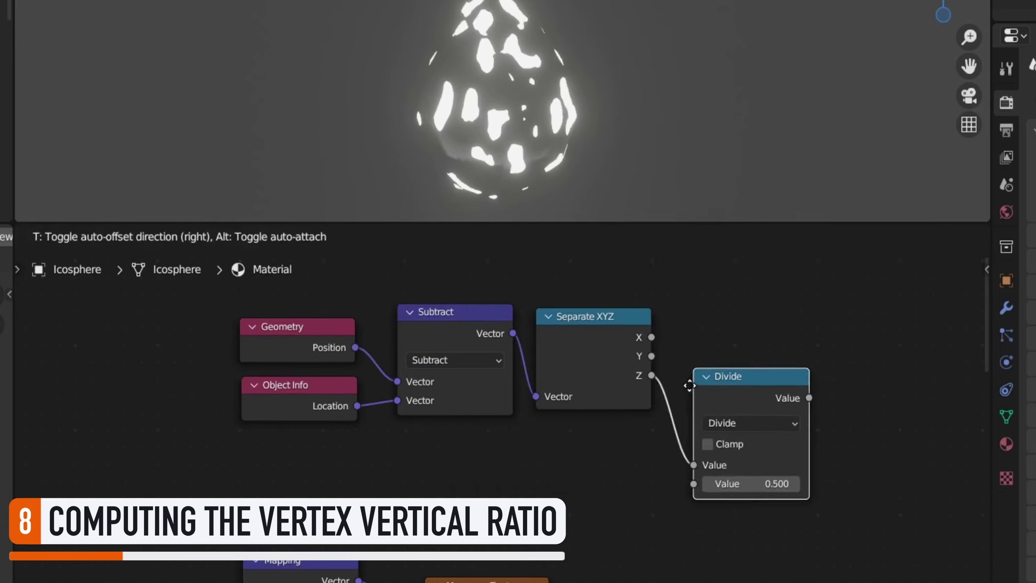
{"action": "left_click", "coordinate": [677, 329]}
Add a Value node, rename it Height, and place it below the Separate XYZ node
{"action": "key", "text": "shift+a"}
{"action": "type", "text": "value"}
{"action": "key", "text": "Return"}
{"action": "left_click", "coordinate": [542, 447]}
{"action": "key", "text": "F2"}
{"action": "type", "text": "Height"}
{"action": "key", "text": "Return"}
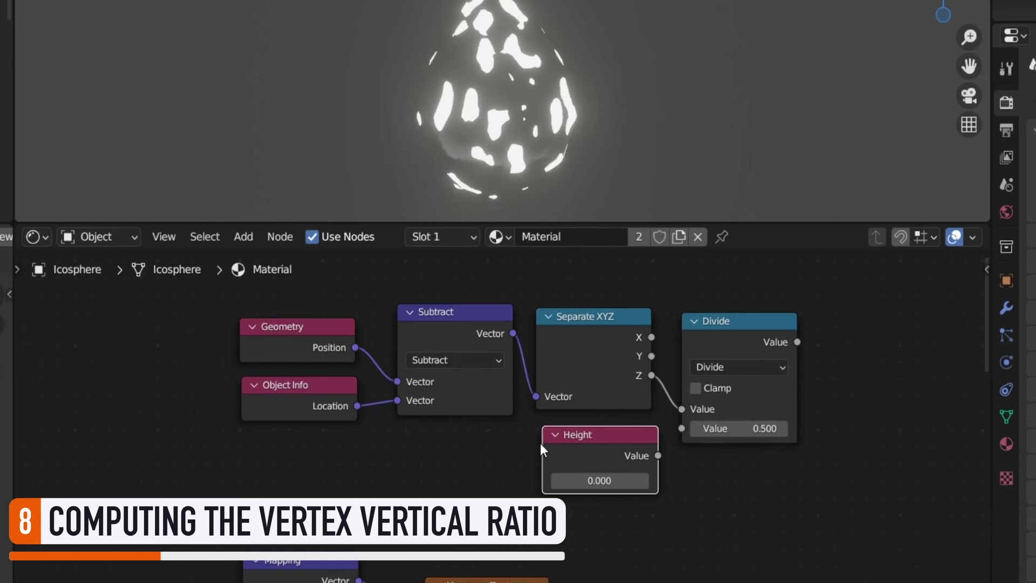
{"action": "left_click_drag", "start_coordinate": [556, 445], "coordinate": [496, 460]}
Look up the mesh's Z dimension, set the Height node to 3.65, and connect it to the Divide node's second value
{"action": "key", "text": "n"}
{"action": "scroll", "coordinate": [958, 125], "scroll_direction": "down", "scroll_amount": 3}
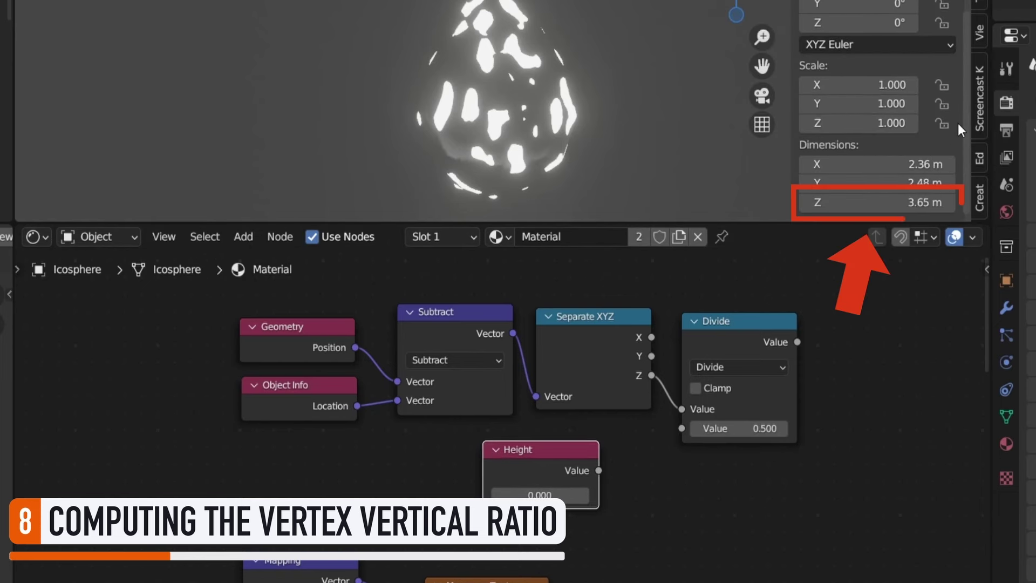
{"action": "double_click", "coordinate": [540, 494]}
{"action": "type", "text": "3.65"}
{"action": "key", "text": "Return"}
{"action": "left_click_drag", "start_coordinate": [599, 470], "coordinate": [681, 428]}
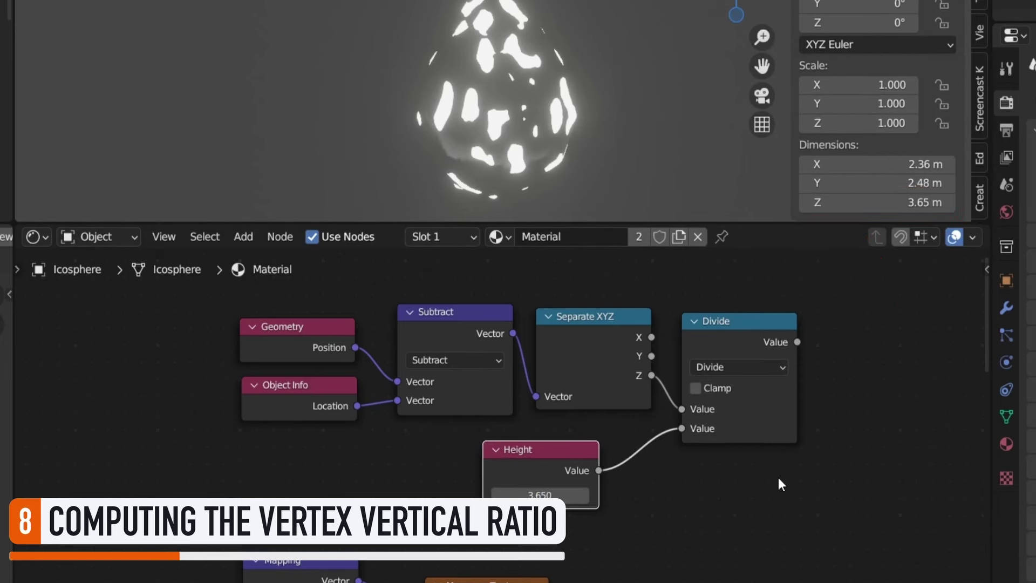
Shift the vertical ratio nodes away from the free space after Divide, and preview the Divide result on the mesh
{"action": "left_click_drag", "start_coordinate": [239, 335], "coordinate": [798, 478]}
{"action": "key", "text": "g"}
{"action": "left_click", "coordinate": [585, 473]}
{"action": "left_click", "coordinate": [523, 326], "text": "ctrl+shift"}
Add a ColorRamp node after Divide, inserted on the link that previews the vertical ratio
{"action": "key", "text": "shift+a"}
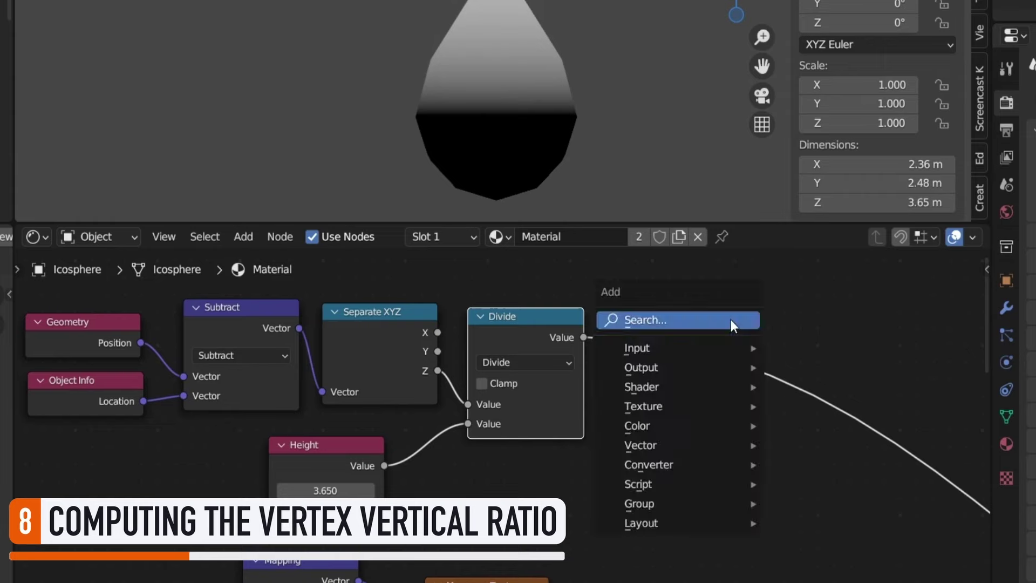
{"action": "left_click", "coordinate": [730, 319]}
{"action": "type", "text": "ramp"}
{"action": "key", "text": "Return"}
{"action": "left_click", "coordinate": [650, 308]}
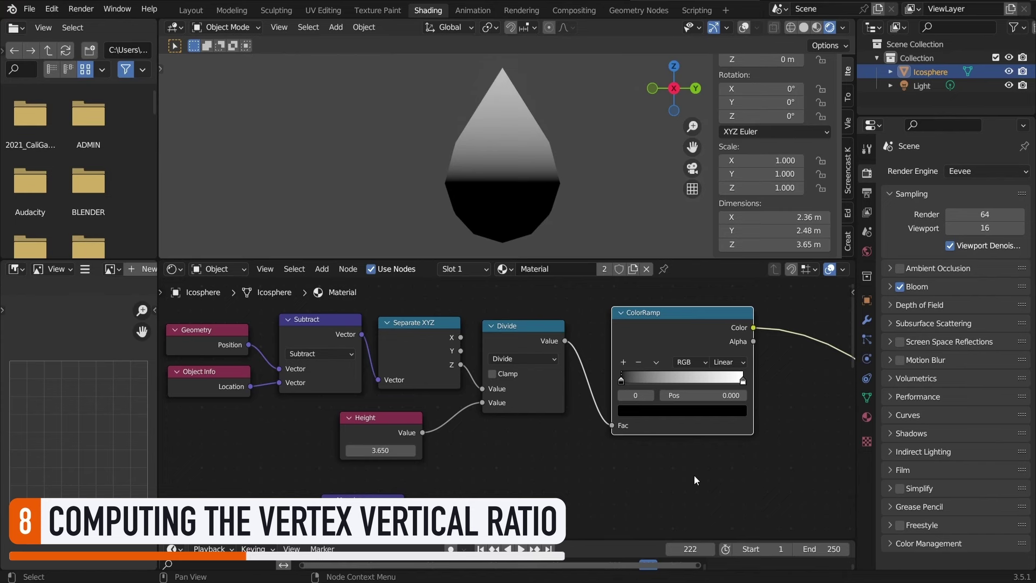
{"action": "mouse_move", "coordinate": [621, 379]}
{"action": "left_mouse_down"}
{"action": "mouse_move", "coordinate": [711, 380]}
{"action": "mouse_move", "coordinate": [610, 378]}
{"action": "left_mouse_up"}
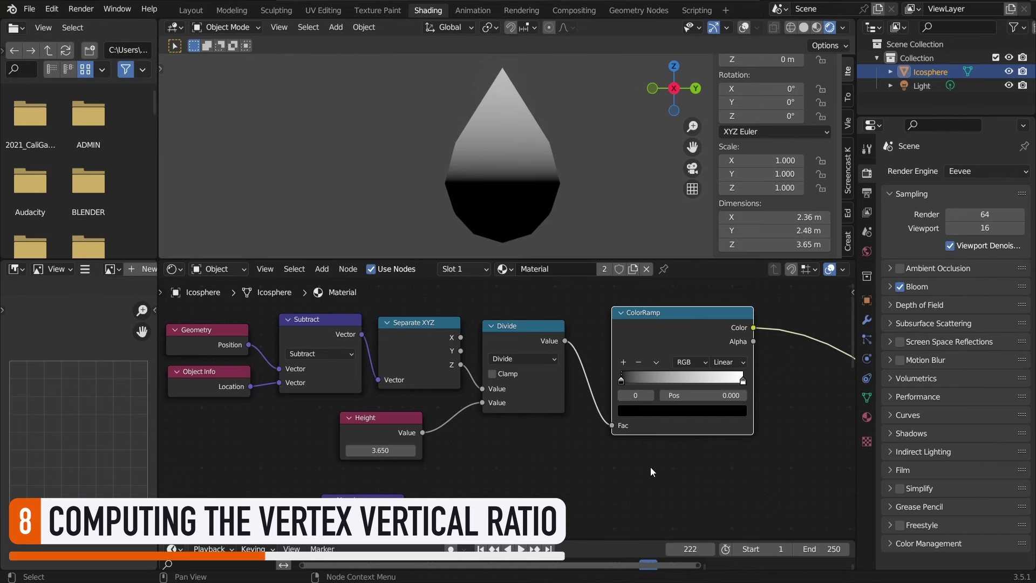
Show the viewport overlays, enter Edit Mode and raise the whole mesh along Z until its base sits at the object origin
{"action": "left_click", "coordinate": [745, 27]}
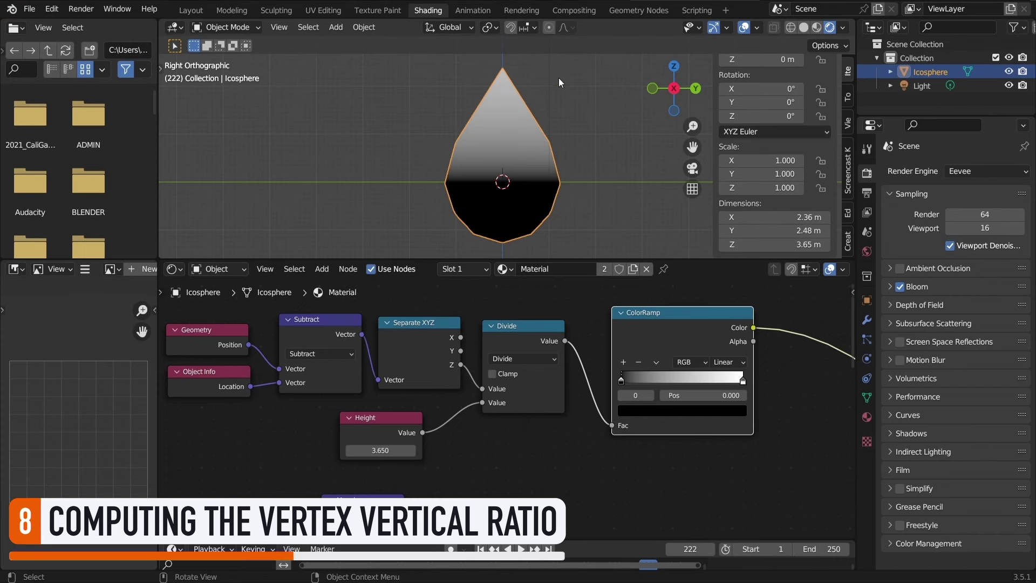
{"action": "key", "text": "Tab"}
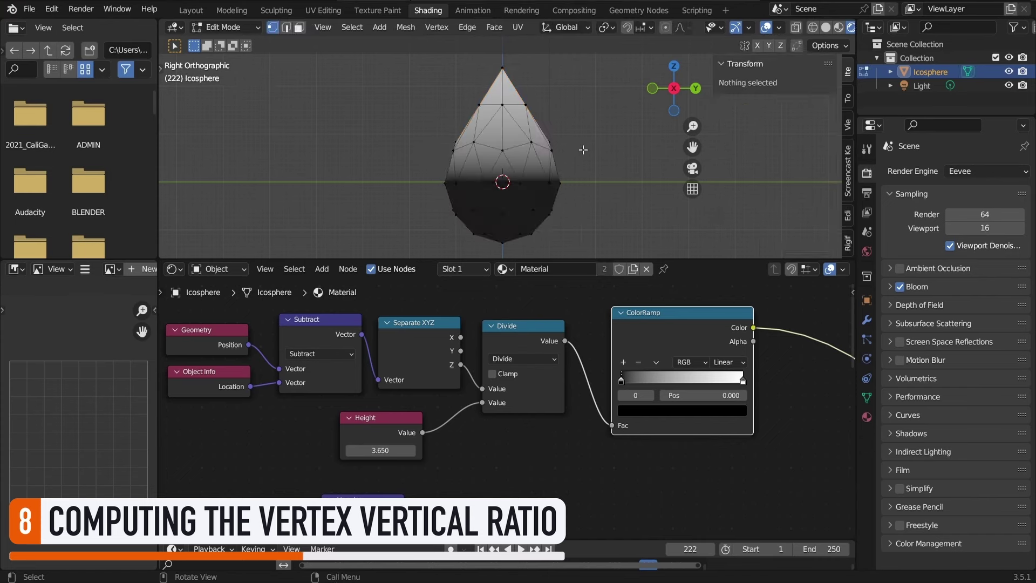
{"action": "key", "text": "a"}
{"action": "key", "text": "g"}
{"action": "key", "text": "z"}
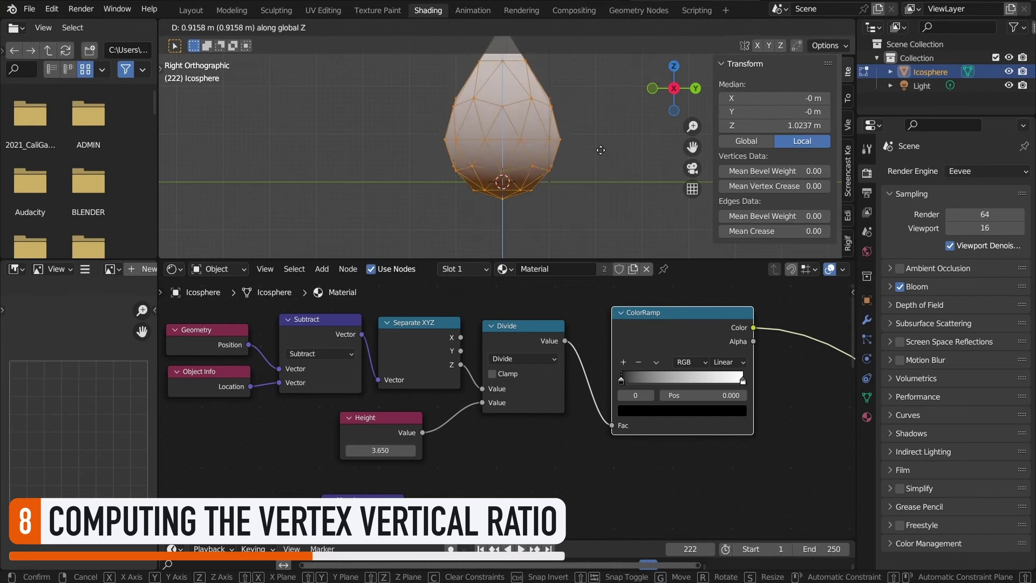
{"action": "left_click", "coordinate": [601, 135]}
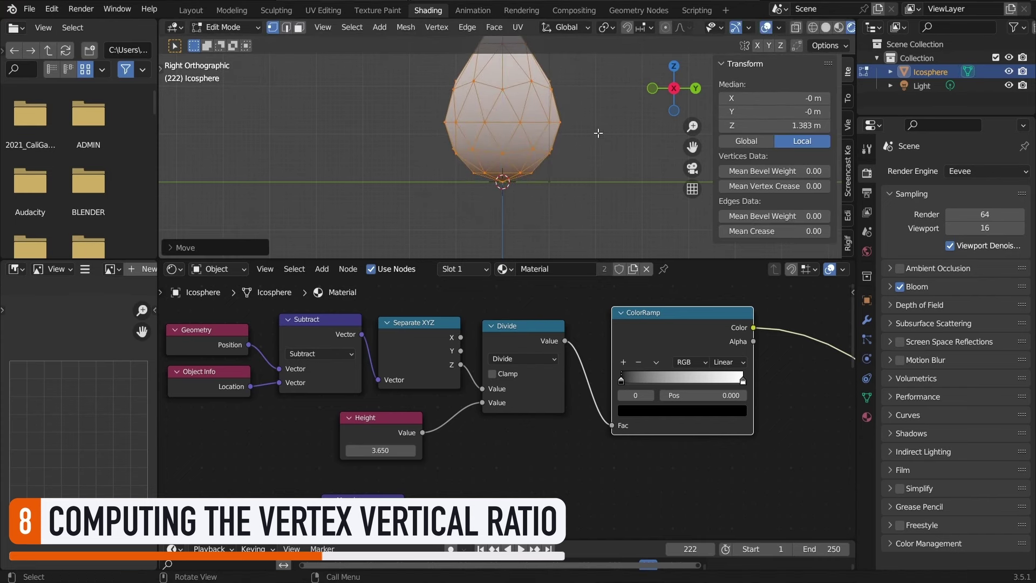
Return to Object Mode and hide the viewport's sidebar and overlays to inspect the gradient on the mesh
{"action": "key", "text": "Tab"}
{"action": "middle_click_drag", "start_coordinate": [604, 125], "coordinate": [604, 184], "text": "shift"}
{"action": "key", "text": "n"}
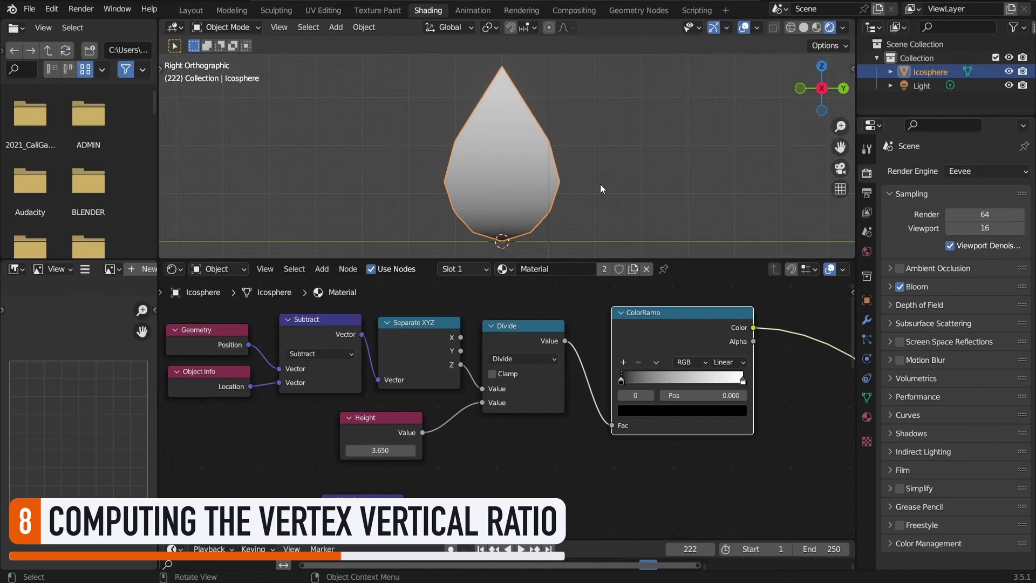
{"action": "left_click", "coordinate": [745, 28]}
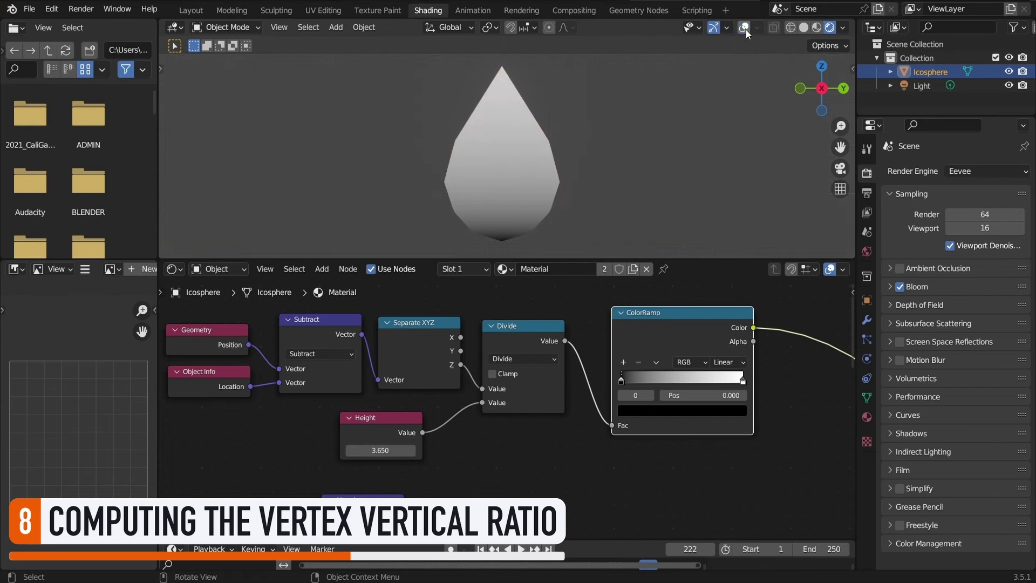
{"action": "left_click_drag", "start_coordinate": [623, 377], "coordinate": [602, 367]}
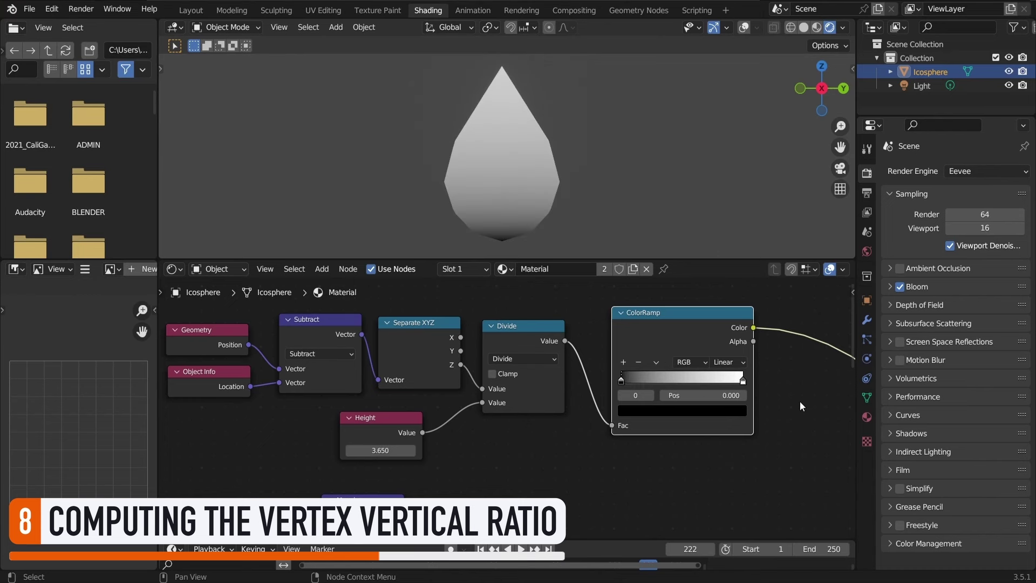
Move the vertical ratio's ColorRamp above the other ColorRamp near the shader nodes and flip its colours
{"action": "scroll", "coordinate": [800, 402], "scroll_direction": "down", "scroll_amount": 2}
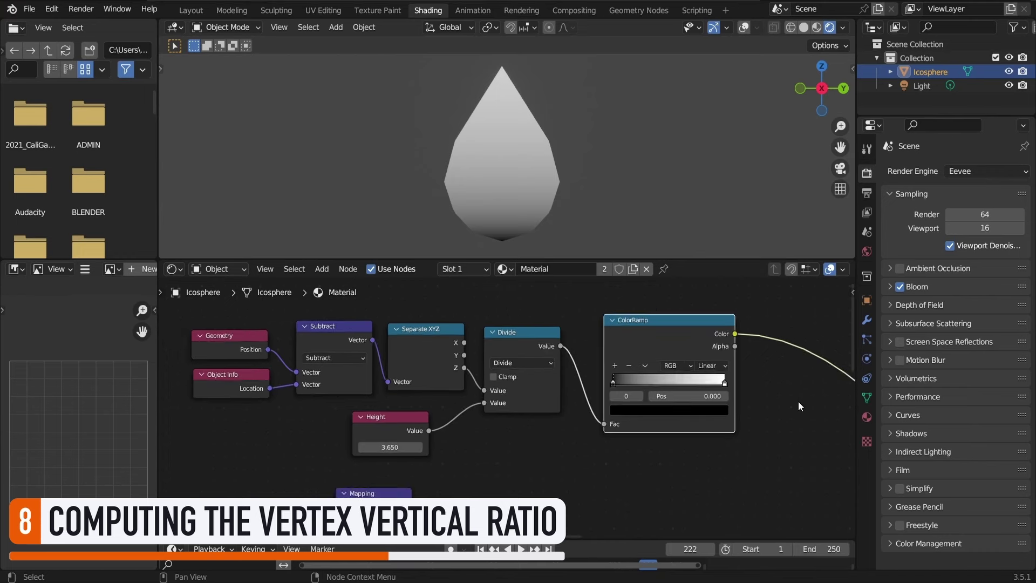
{"action": "middle_click_drag", "start_coordinate": [799, 402], "coordinate": [469, 335]}
{"action": "key", "text": "g"}
{"action": "left_click", "coordinate": [676, 419]}
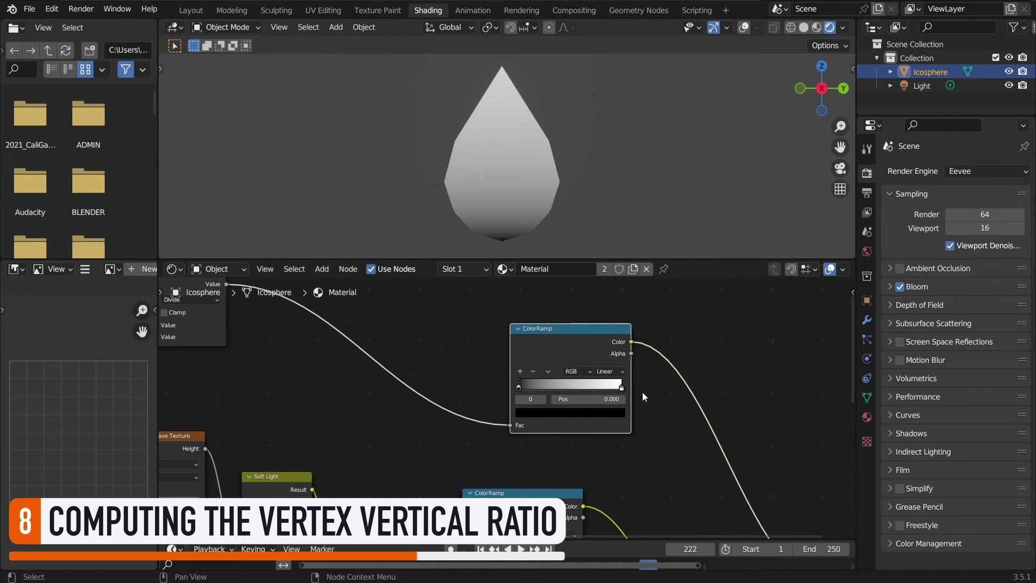
{"action": "left_click", "coordinate": [548, 371]}
{"action": "left_click", "coordinate": [549, 383]}
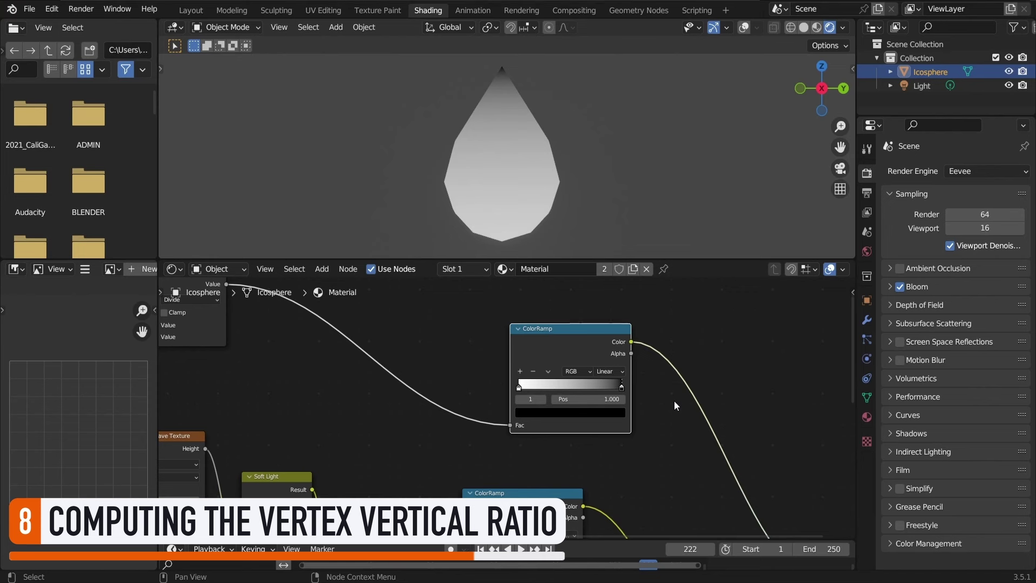
Move the flipped ramp's white stop to about 0.338 and black stop to about 0.625, using B-Spline interpolation
{"action": "left_click_drag", "start_coordinate": [520, 387], "coordinate": [557, 388]}
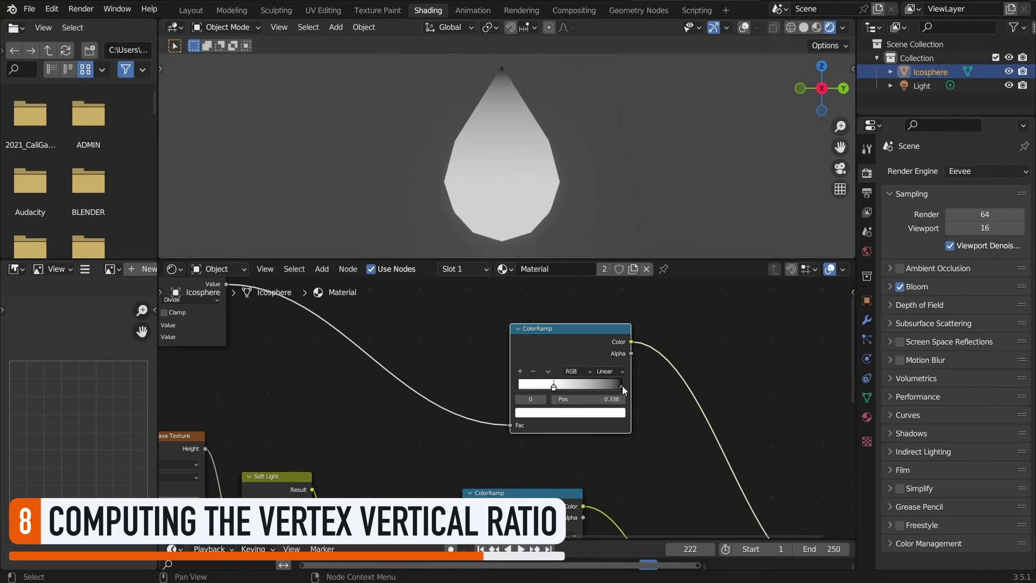
{"action": "left_click_drag", "start_coordinate": [621, 387], "coordinate": [583, 388]}
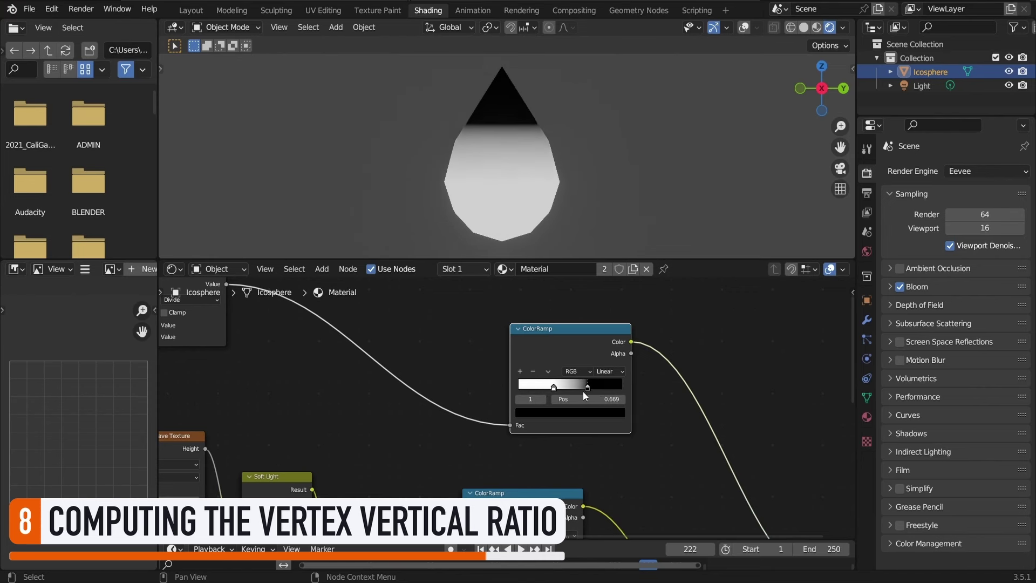
{"action": "left_click", "coordinate": [612, 372]}
{"action": "left_click", "coordinate": [615, 416]}
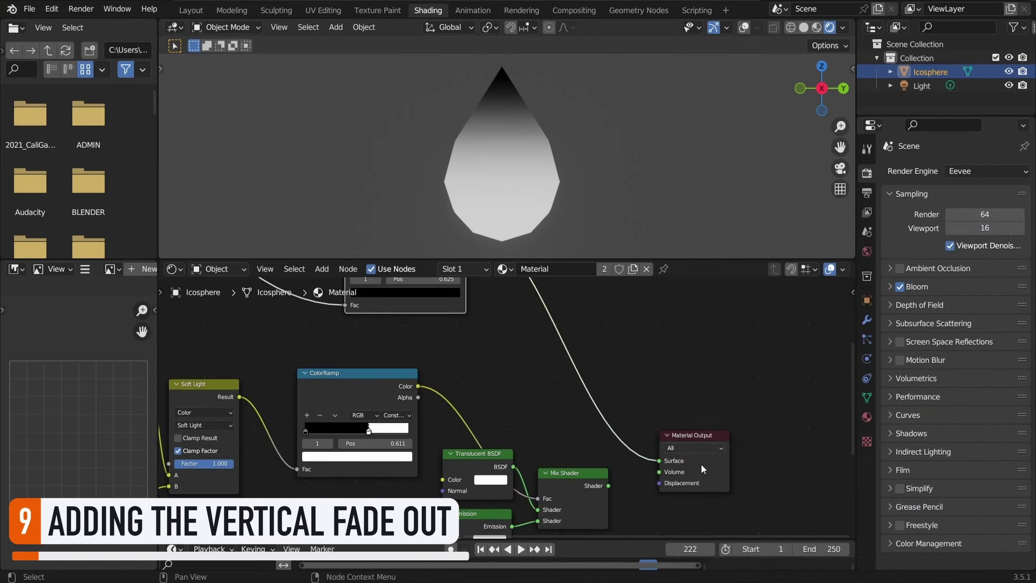
Move the Material Output node away to free space and add a Transparent BSDF node above the Mix Shader
{"action": "key", "text": "g"}
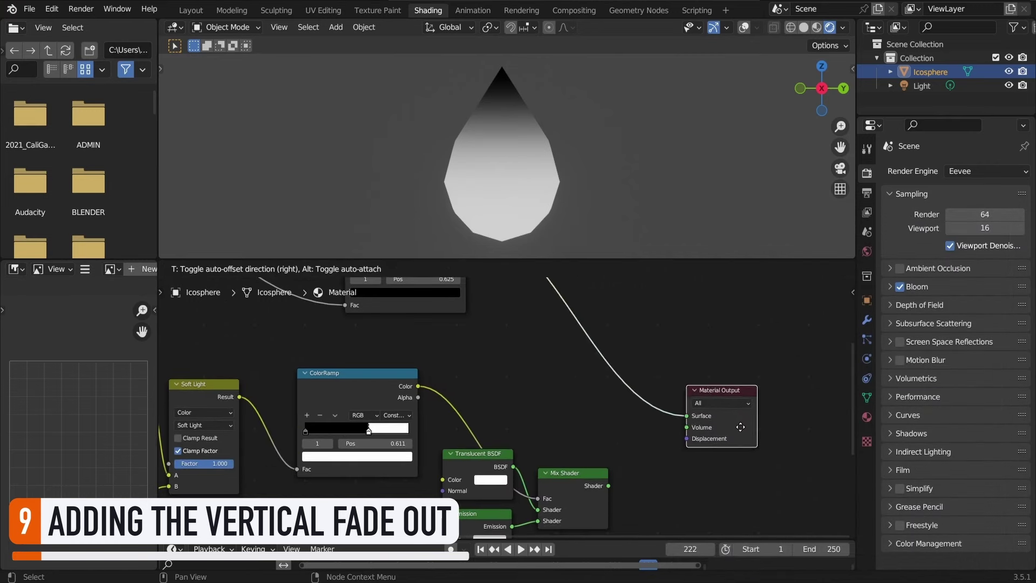
{"action": "left_click", "coordinate": [668, 390]}
{"action": "key", "text": "shift+a"}
{"action": "left_click", "coordinate": [630, 364]}
{"action": "type", "text": "tra"}
{"action": "left_click", "coordinate": [666, 400]}
{"action": "left_click", "coordinate": [566, 378]}
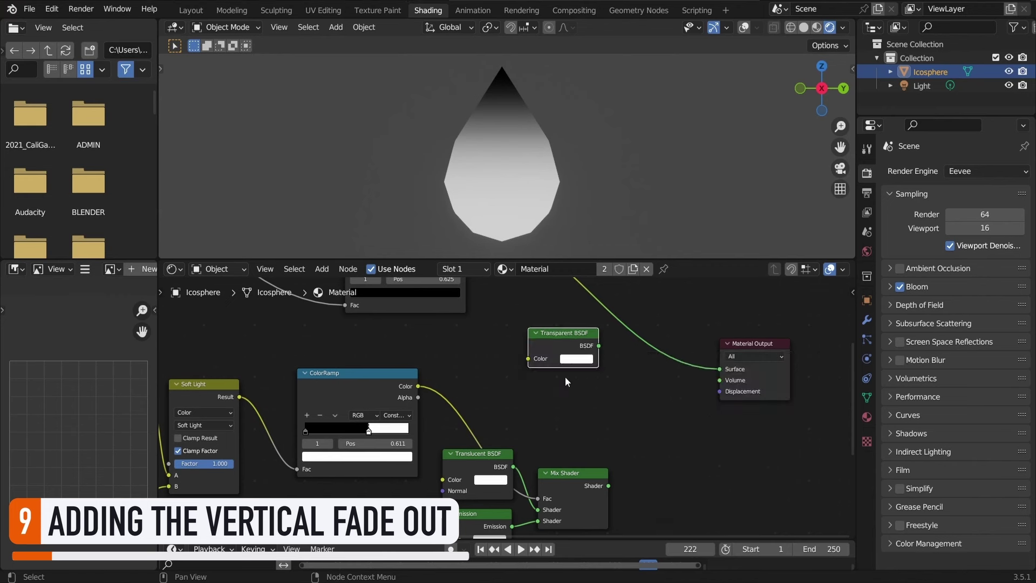
Duplicate the Mix Shader, feeding Transparent BSDF into the copy's first shader input and the original Mix Shader into its second
{"action": "left_click", "coordinate": [597, 474]}
{"action": "key", "text": "shift+d"}
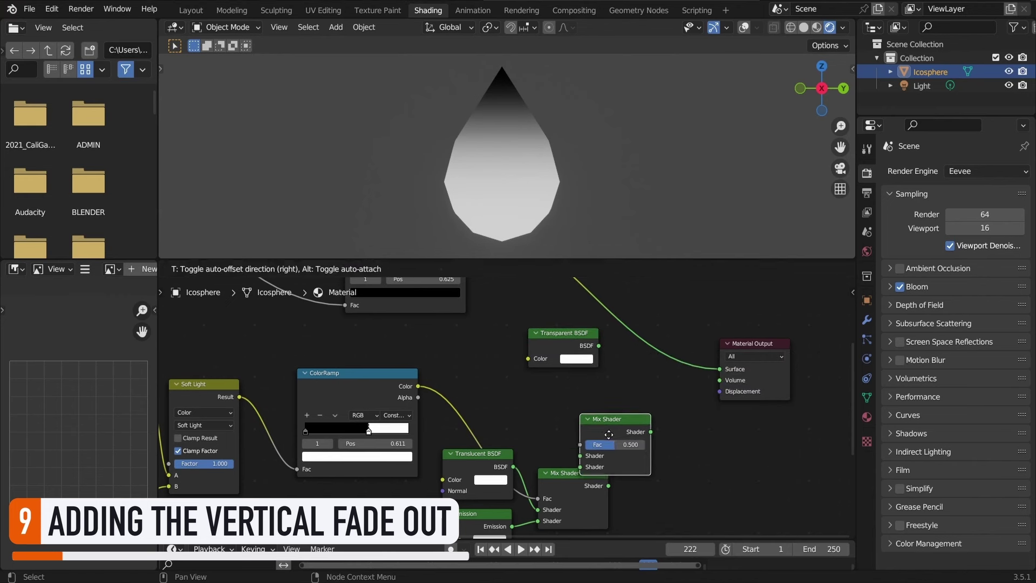
{"action": "left_click", "coordinate": [686, 385]}
{"action": "left_click_drag", "start_coordinate": [598, 345], "coordinate": [627, 421]}
{"action": "left_click_drag", "start_coordinate": [608, 485], "coordinate": [626, 433]}
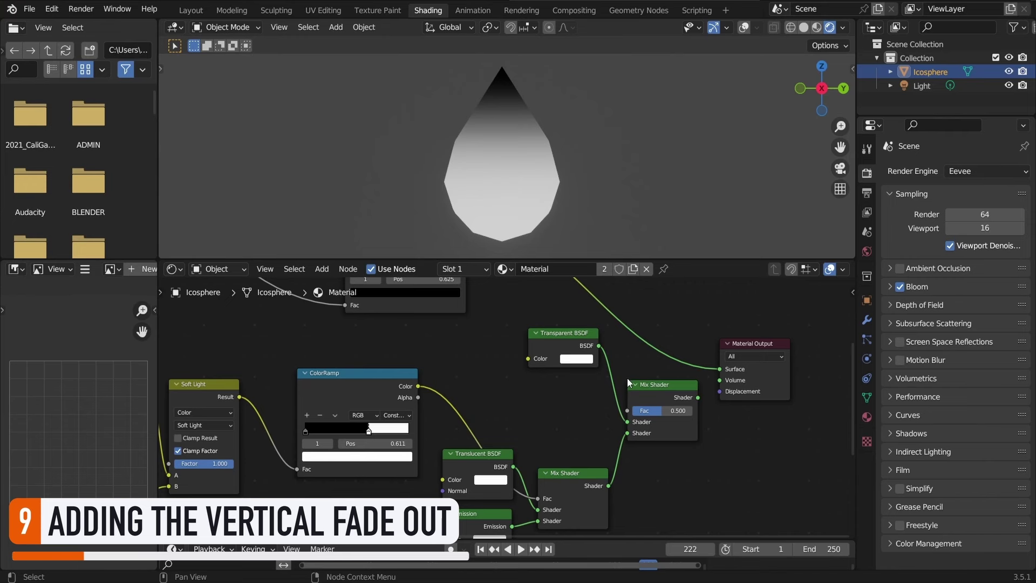
Connect the vertical ramp's Color to the new Mix Shader's Fac, and connect that shader to the Material Output's Surface
{"action": "middle_click_drag", "start_coordinate": [542, 308], "coordinate": [578, 376]}
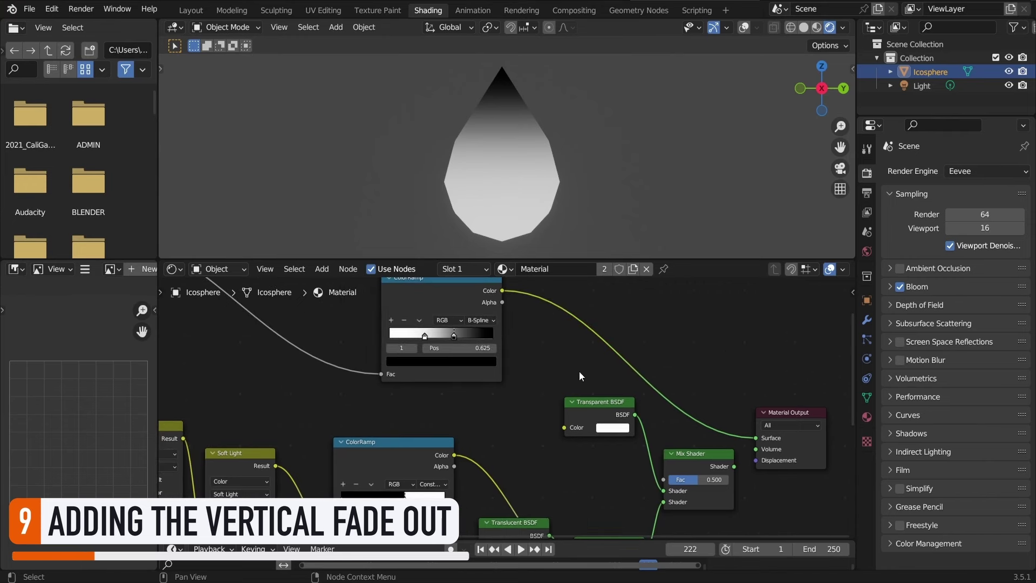
{"action": "left_click_drag", "start_coordinate": [502, 292], "coordinate": [663, 480]}
{"action": "left_click_drag", "start_coordinate": [611, 402], "coordinate": [585, 454]}
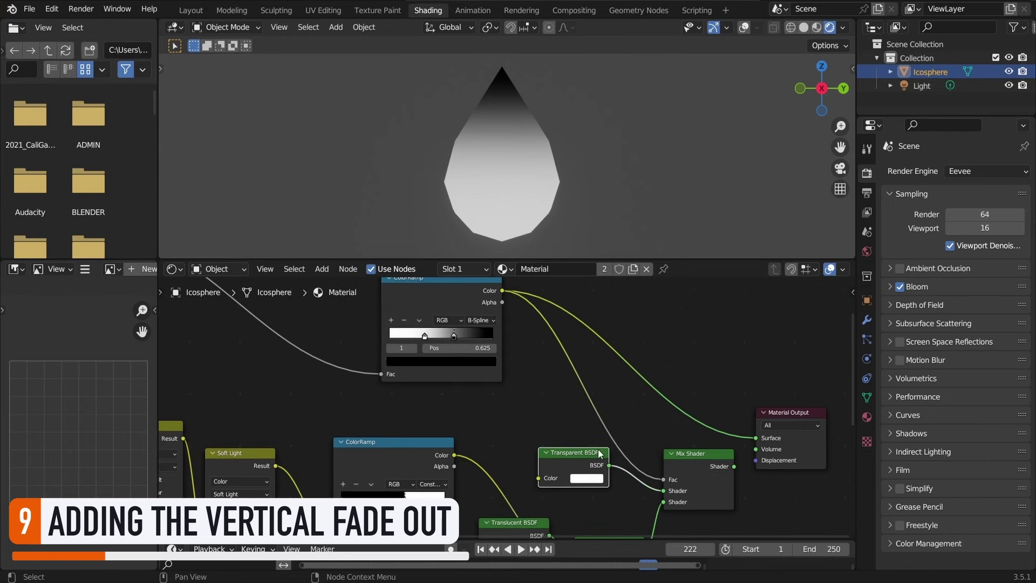
{"action": "middle_click_drag", "start_coordinate": [689, 453], "coordinate": [639, 405]}
{"action": "left_click", "coordinate": [639, 416], "text": "ctrl+shift"}
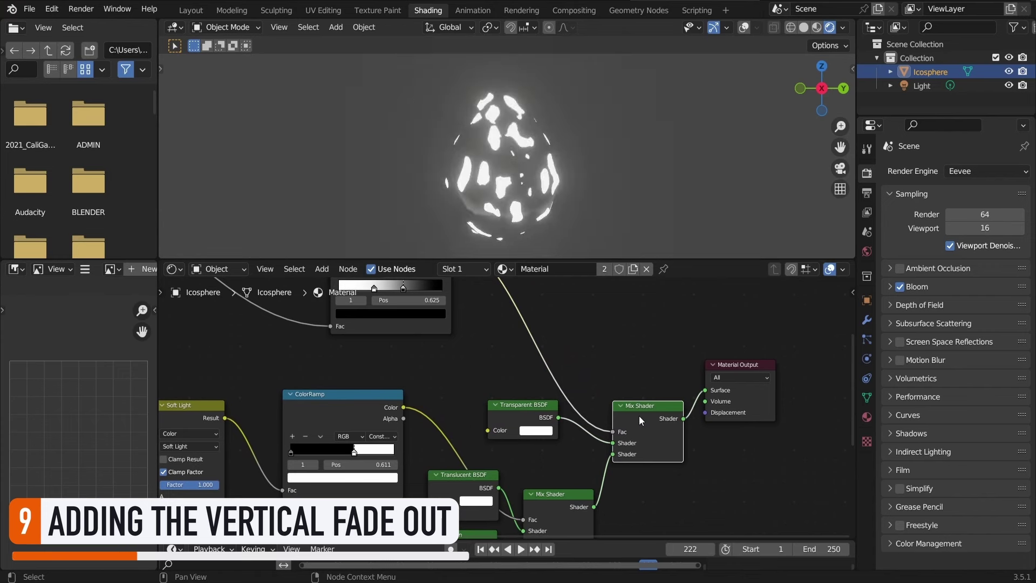
Set the Translucent BSDF's color to black
{"action": "left_click", "coordinate": [486, 501]}
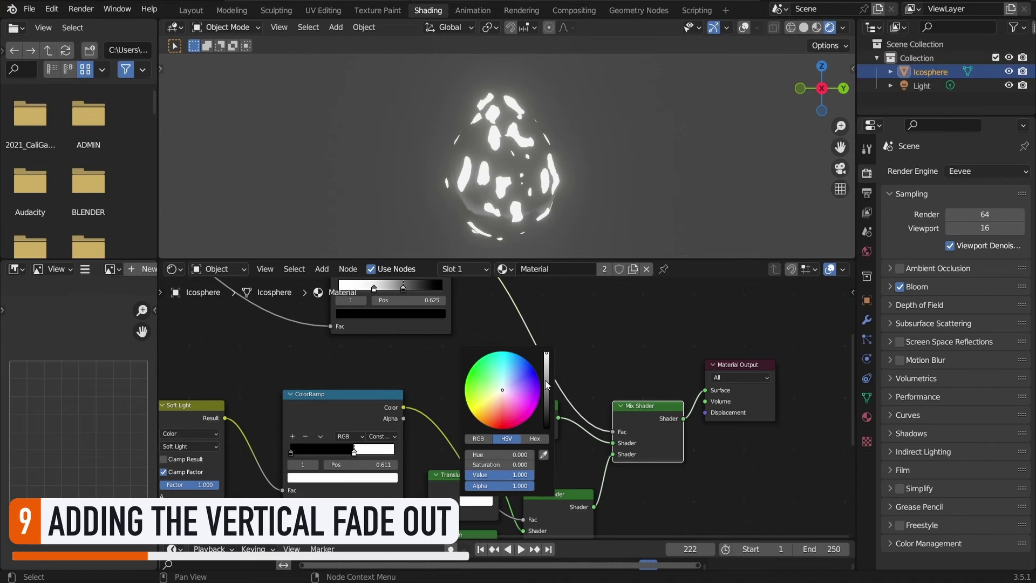
{"action": "left_click_drag", "start_coordinate": [546, 381], "coordinate": [546, 426]}
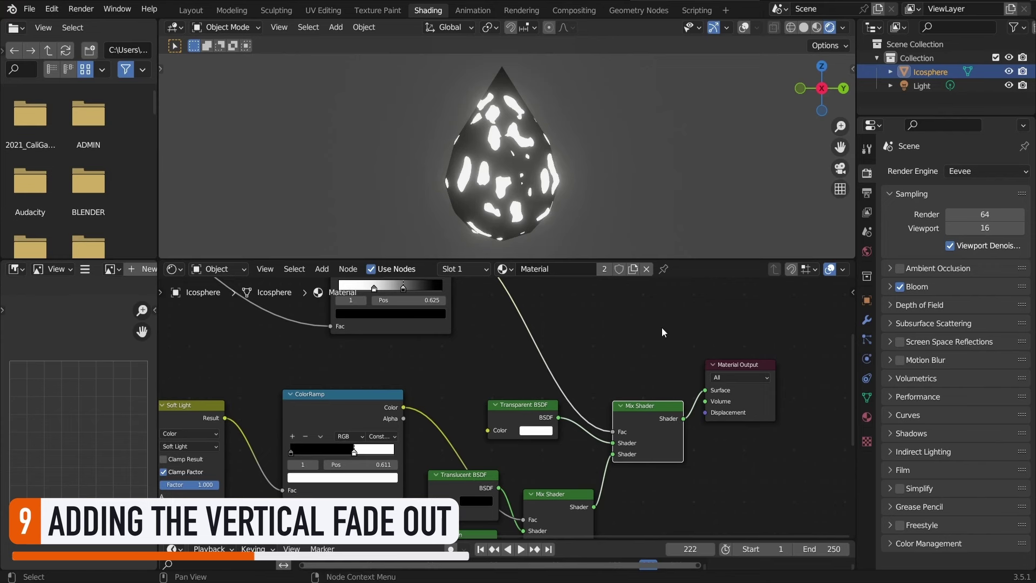
Try Alpha Hashed as the material's blend mode, and switch it to Alpha Blend
{"action": "left_click", "coordinate": [865, 418]}
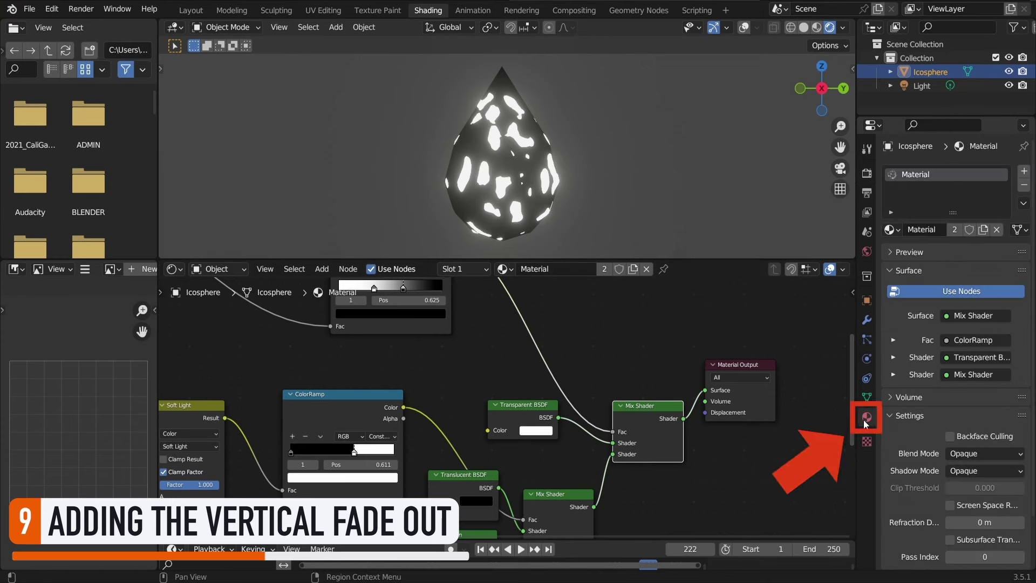
{"action": "scroll", "coordinate": [928, 416], "scroll_direction": "down", "scroll_amount": 3}
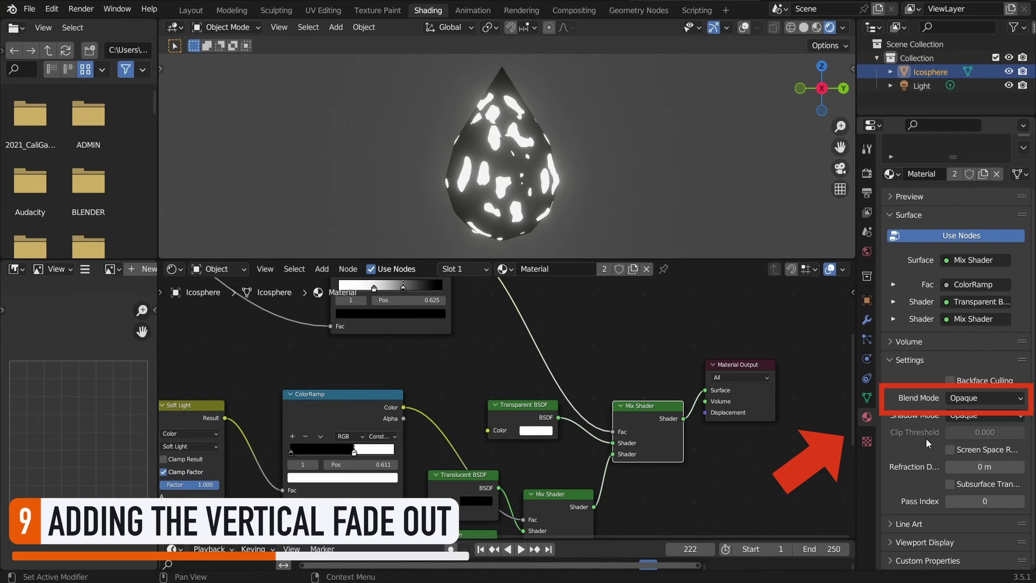
{"action": "left_click", "coordinate": [975, 399]}
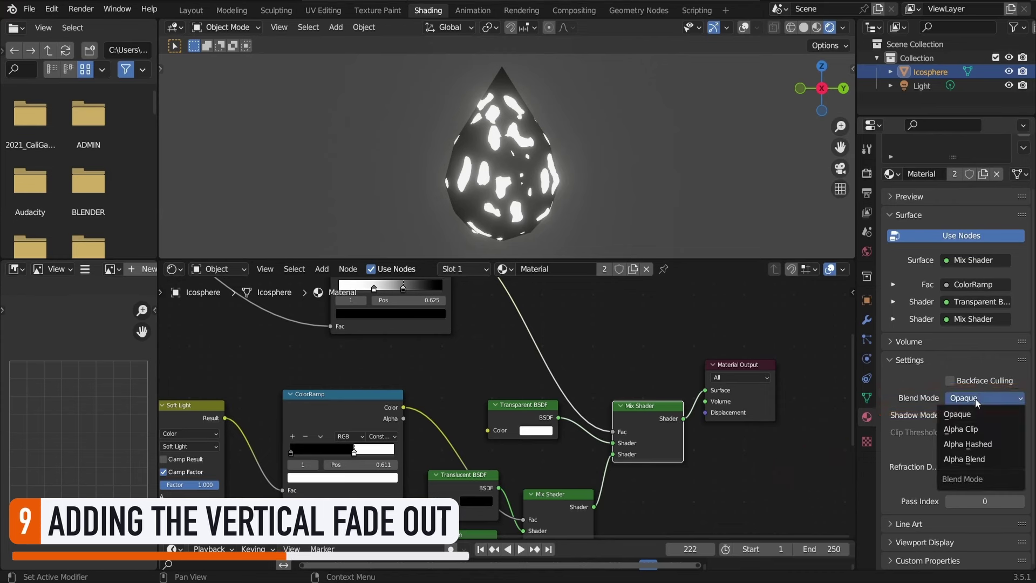
{"action": "left_click", "coordinate": [976, 446]}
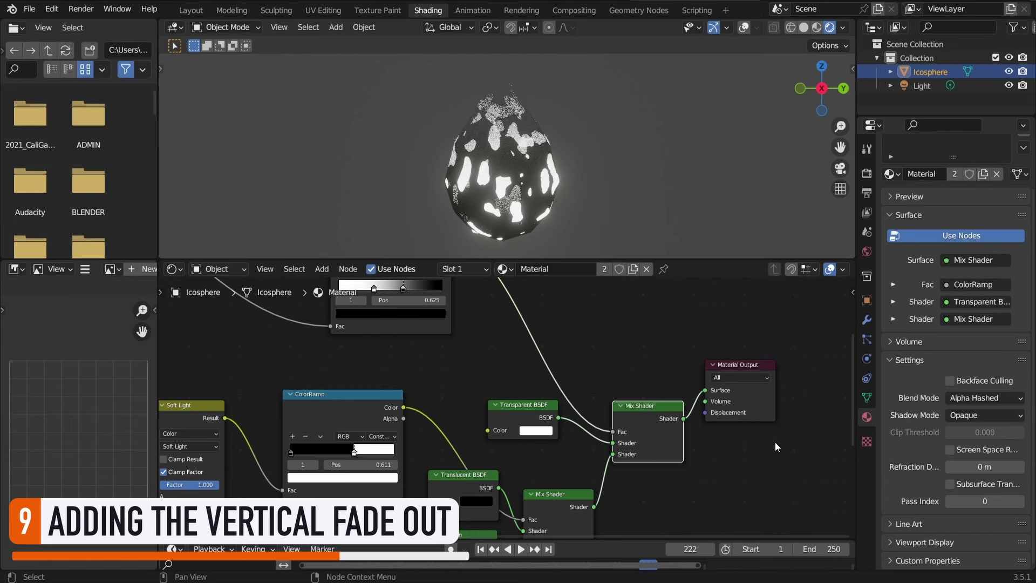
{"action": "left_click", "coordinate": [991, 399]}
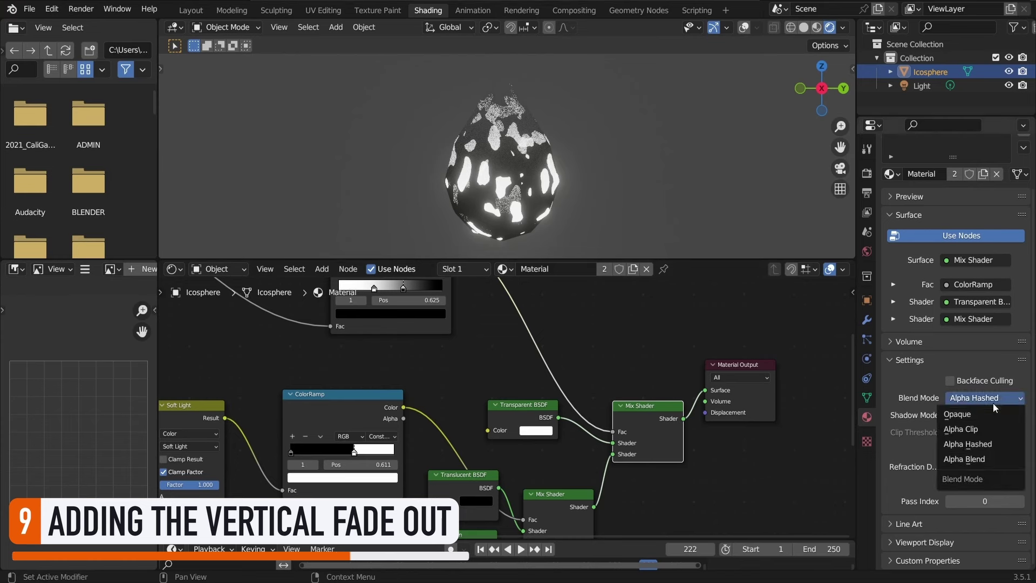
{"action": "left_click", "coordinate": [980, 458]}
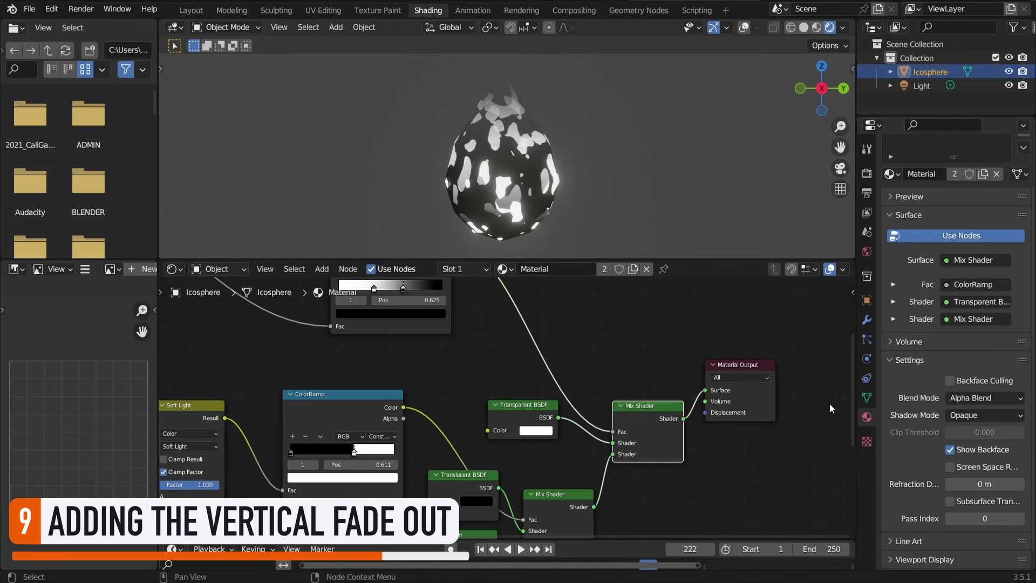
Enable Backface Culling for the material and play the animation to check the vertical fade
{"action": "left_click", "coordinate": [951, 381]}
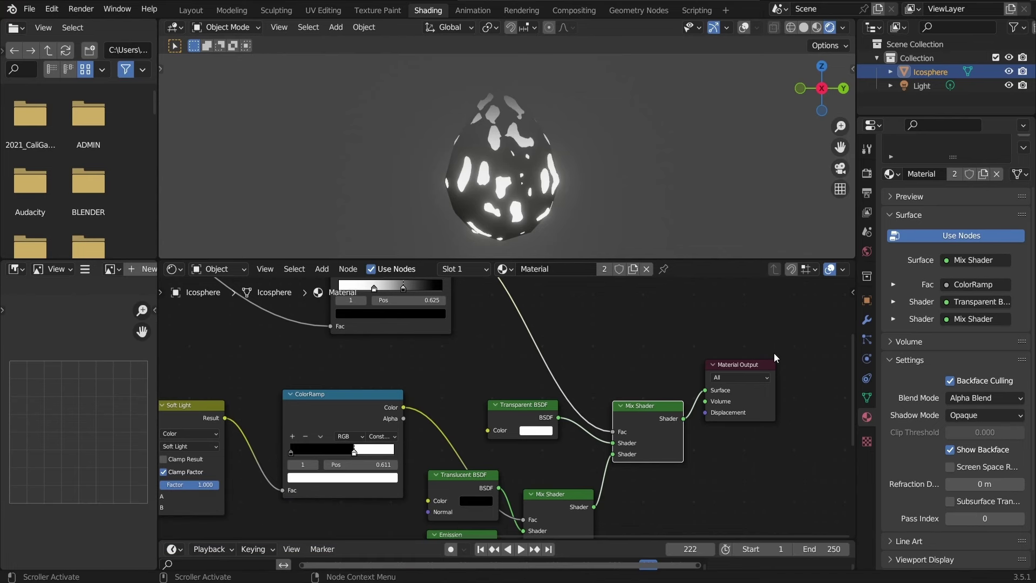
{"action": "key", "text": "space"}
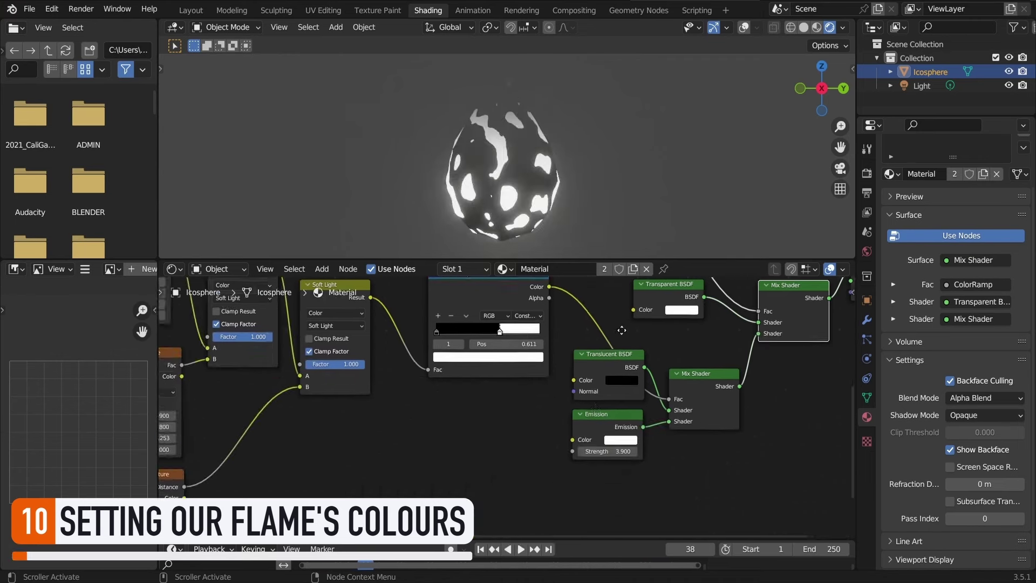
Add a dark red to orange ColorRamp, connect its Color to the Emission shader's Color, and set the emission strength to 7.5
{"action": "middle_click_drag", "start_coordinate": [622, 330], "coordinate": [642, 288]}
{"action": "scroll", "coordinate": [572, 355], "scroll_direction": "up", "scroll_amount": 1}
{"action": "left_click_drag", "start_coordinate": [571, 354], "coordinate": [734, 402]}
{"action": "key", "text": "g"}
{"action": "left_click", "coordinate": [520, 444]}
{"action": "middle_click_drag", "start_coordinate": [521, 445], "coordinate": [559, 384]}
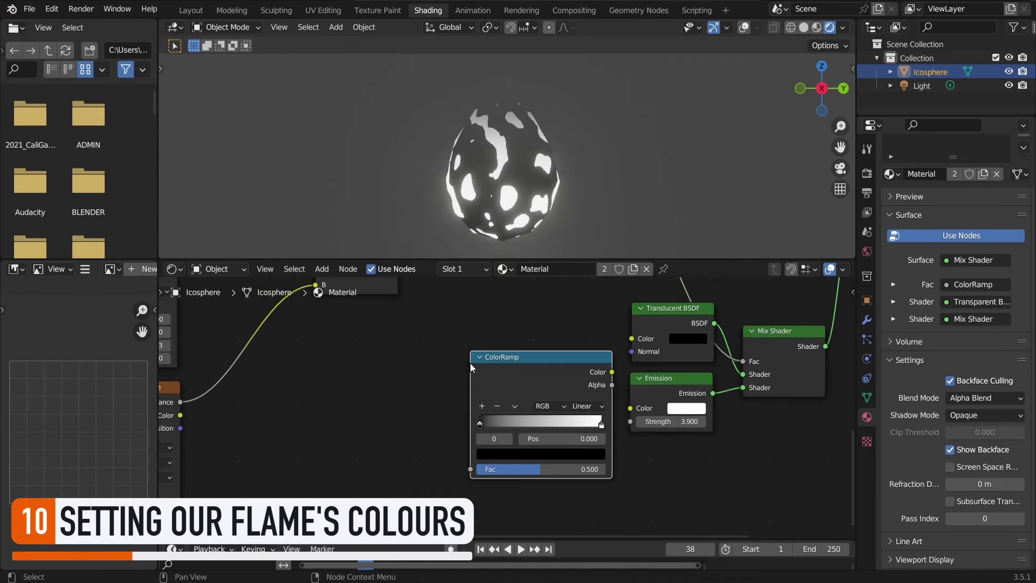
{"action": "left_click", "coordinate": [540, 453]}
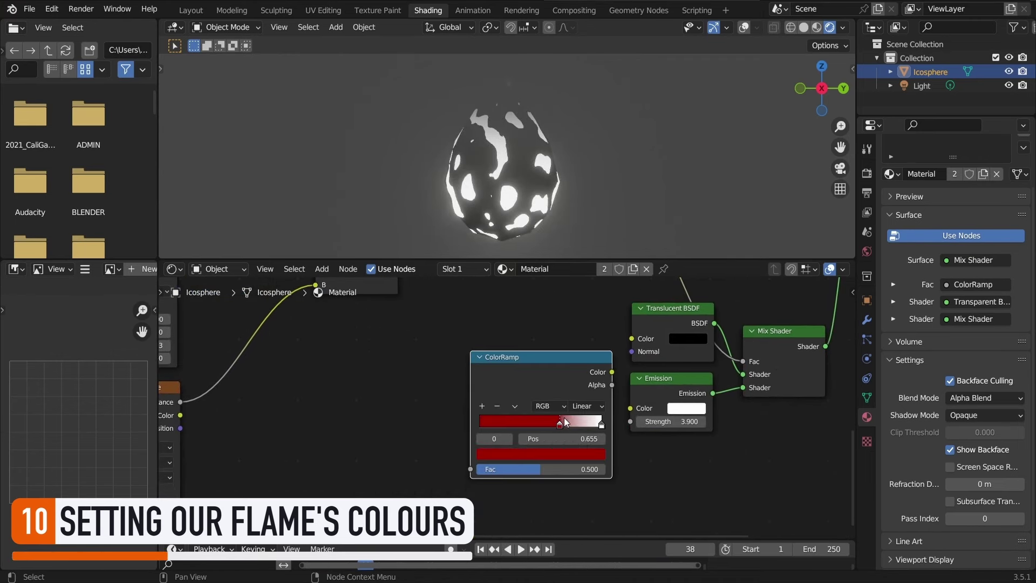
{"action": "left_click_drag", "start_coordinate": [612, 372], "coordinate": [630, 408]}
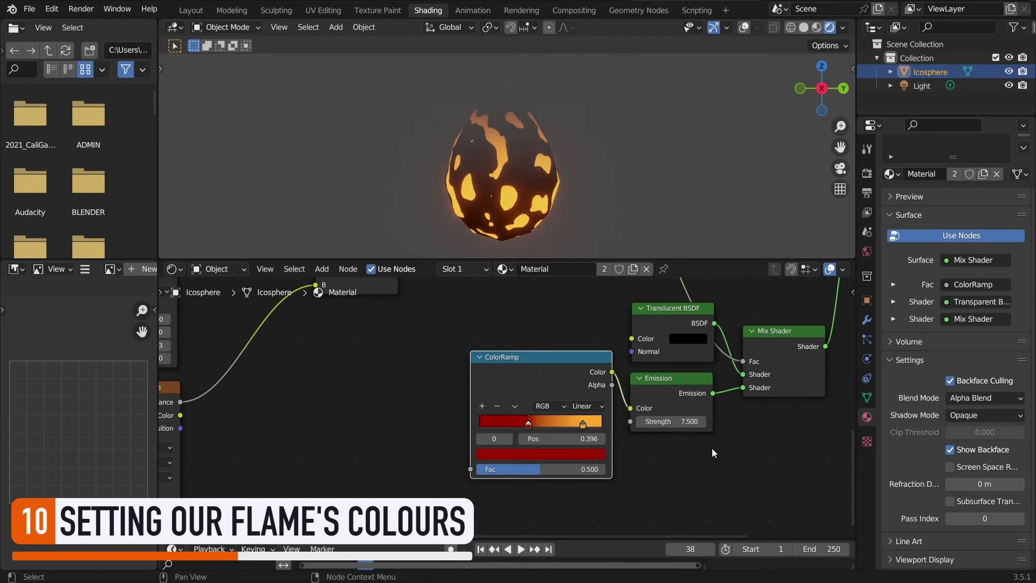
Duplicate the flame ColorRamp and arrange the two ramps one above the other beside the Translucent BSDF and Emission shaders
{"action": "key", "text": "shift+d"}
{"action": "left_click_drag", "start_coordinate": [559, 391], "coordinate": [550, 467]}
{"action": "left_click", "coordinate": [522, 331]}
{"action": "left_click_drag", "start_coordinate": [513, 324], "coordinate": [536, 336]}
{"action": "scroll", "coordinate": [593, 345], "scroll_direction": "down", "scroll_amount": 1}
{"action": "middle_click_drag", "start_coordinate": [610, 345], "coordinate": [555, 318]}
Recolour the duplicated ramp from orange-red to black and connect its Color to the Translucent BSDF's Color
{"action": "left_click", "coordinate": [453, 377]}
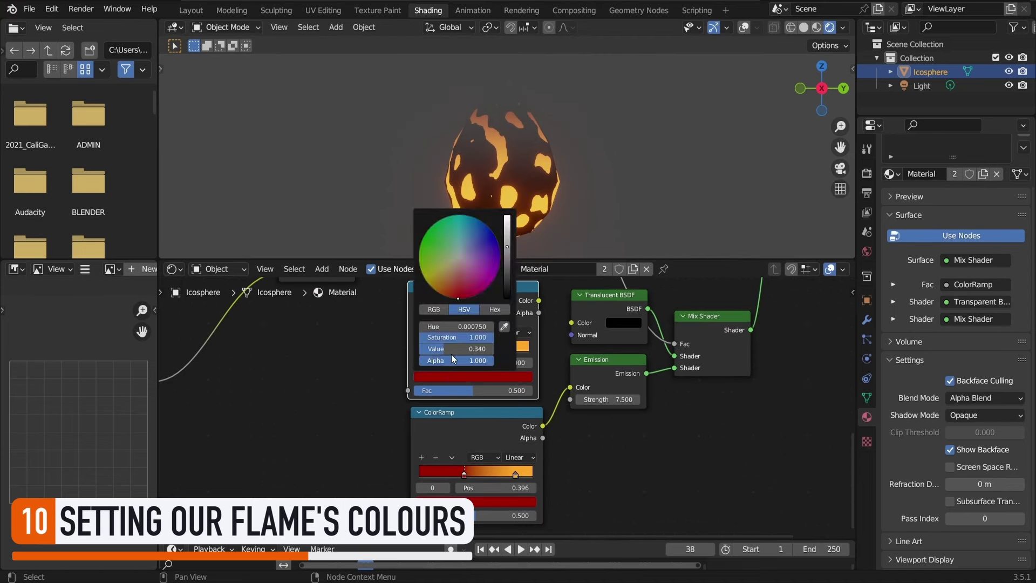
{"action": "left_click_drag", "start_coordinate": [507, 274], "coordinate": [507, 298]}
{"action": "left_click_drag", "start_coordinate": [538, 300], "coordinate": [571, 323]}
{"action": "left_click", "coordinate": [458, 377]}
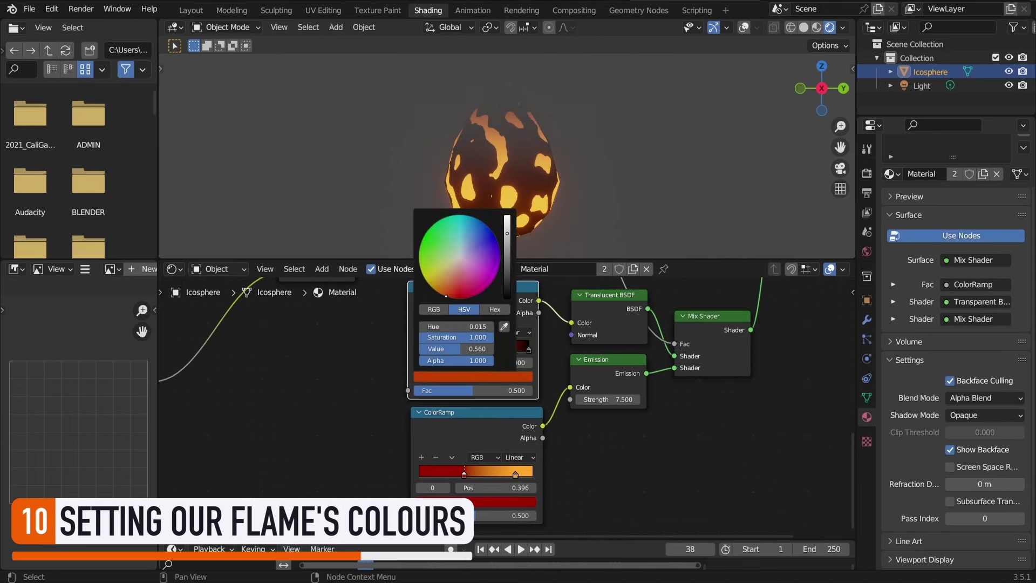
{"action": "left_click", "coordinate": [529, 350]}
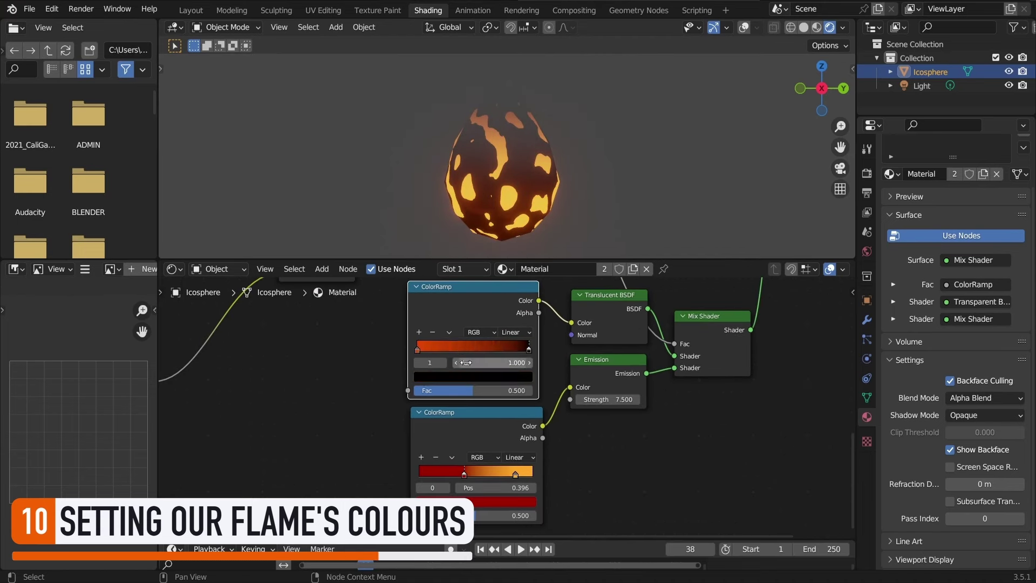
{"action": "left_click", "coordinate": [417, 349]}
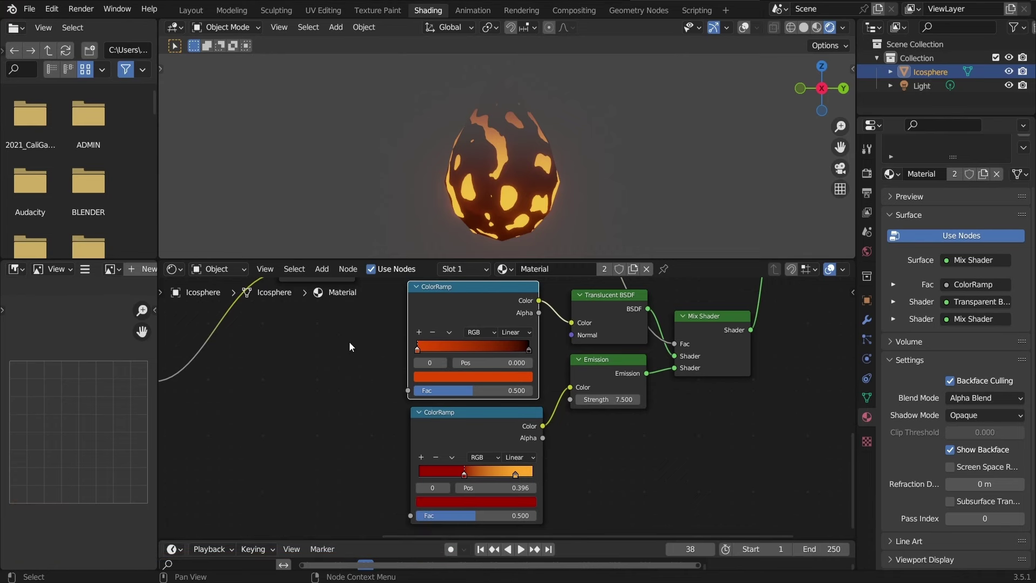
Preview the Divide node's vertical gradient on the mesh
{"action": "middle_click_drag", "start_coordinate": [348, 342], "coordinate": [517, 462]}
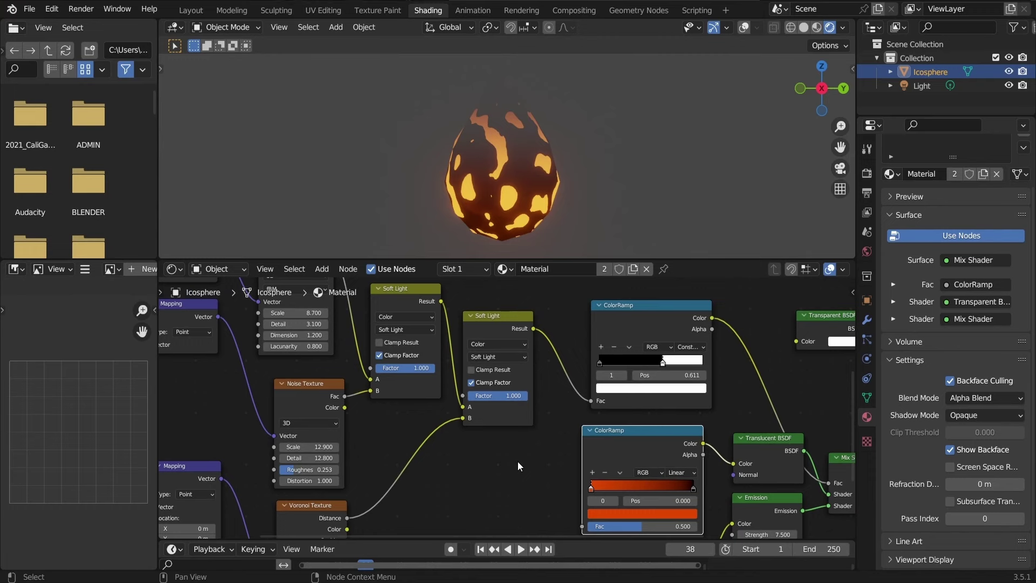
{"action": "scroll", "coordinate": [518, 462], "scroll_direction": "down", "scroll_amount": 1}
{"action": "middle_click_drag", "start_coordinate": [521, 335], "coordinate": [516, 451]}
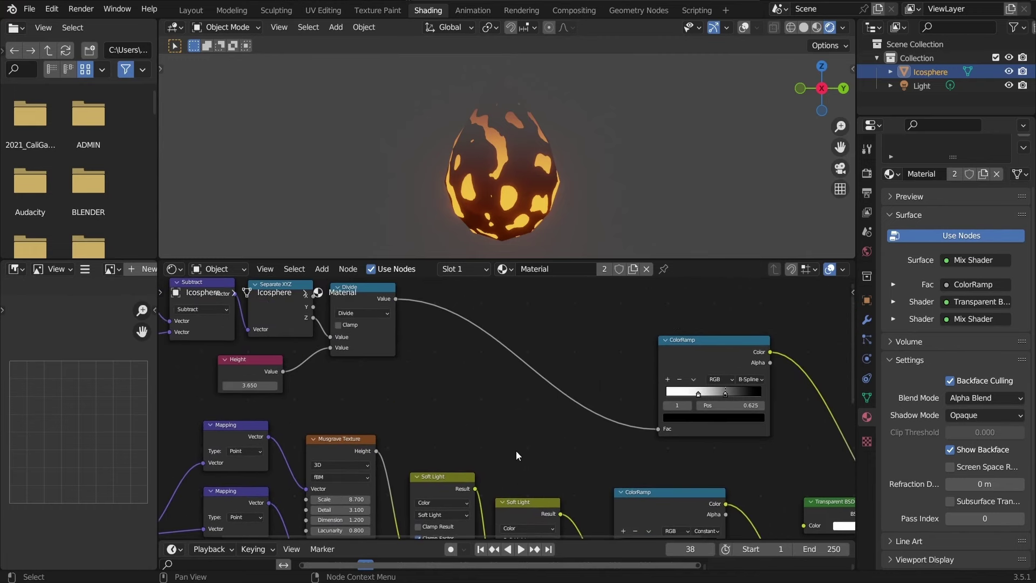
{"action": "left_click", "coordinate": [386, 344], "text": "ctrl+shift"}
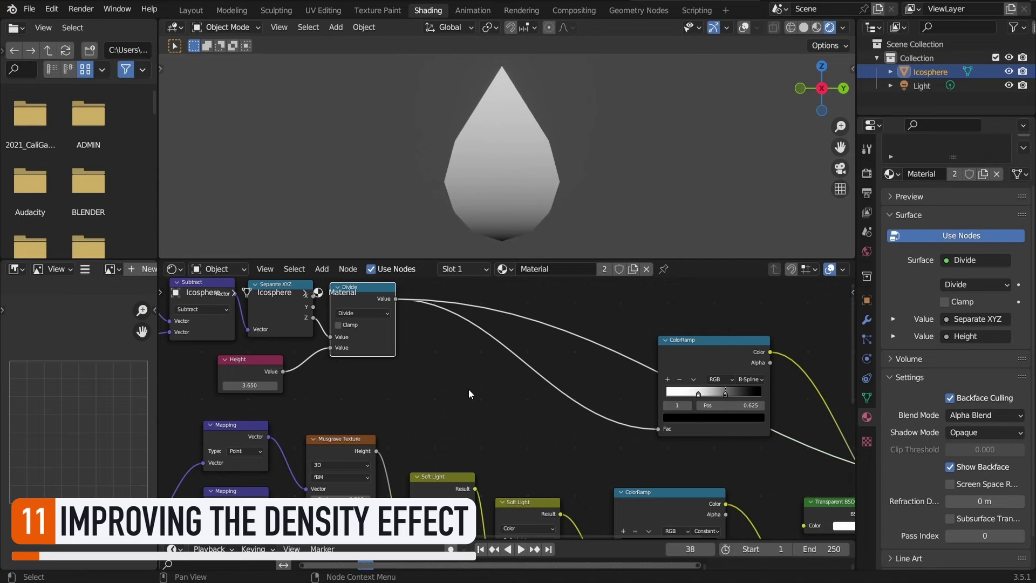
Add a ColorRamp fed by the Divide node, flip it, and move its black stop to 0.833
{"action": "key", "text": "shift+a"}
{"action": "type", "text": "scolor"}
{"action": "key", "text": "Return"}
{"action": "left_click", "coordinate": [511, 301]}
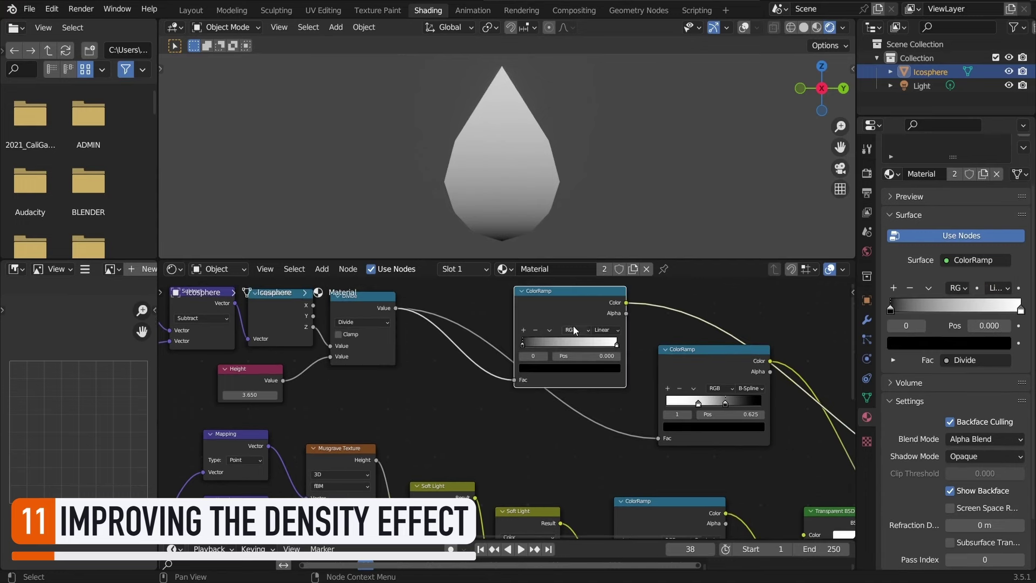
{"action": "left_click", "coordinate": [549, 330]}
{"action": "left_click", "coordinate": [567, 341]}
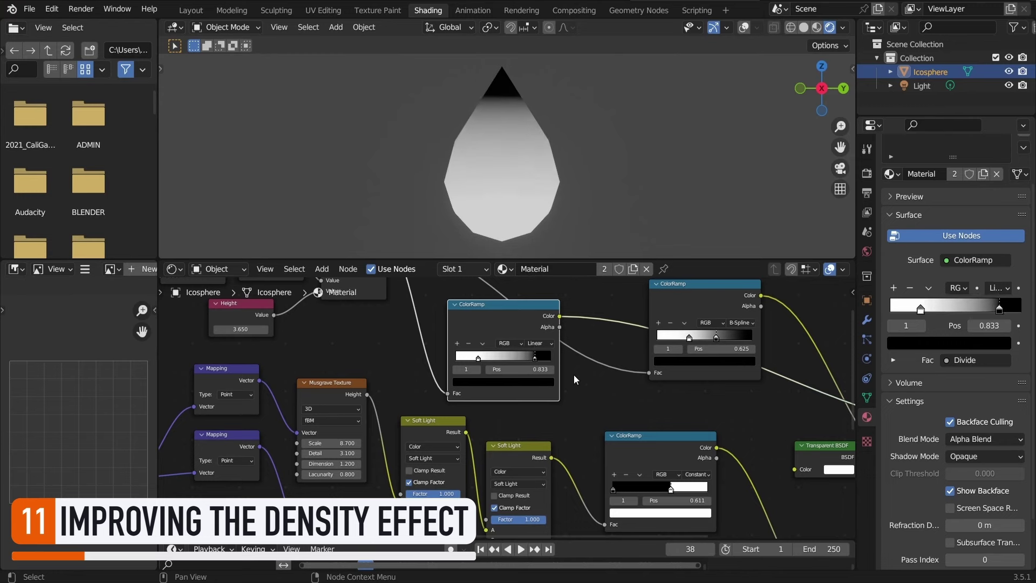
Make room among the nodes and insert a duplicate Soft Light node between the last Soft Light and the constant ColorRamp
{"action": "middle_click_drag", "start_coordinate": [597, 477], "coordinate": [432, 333]}
{"action": "left_click_drag", "start_coordinate": [419, 327], "coordinate": [715, 541]}
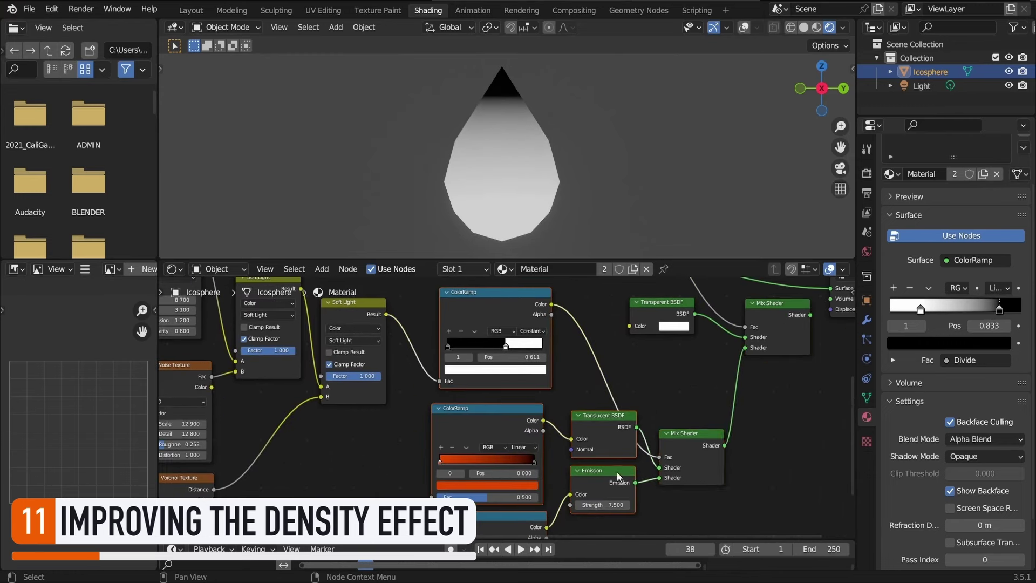
{"action": "left_click_drag", "start_coordinate": [690, 444], "coordinate": [734, 443]}
{"action": "middle_click_drag", "start_coordinate": [358, 321], "coordinate": [468, 386]}
{"action": "left_click", "coordinate": [462, 384]}
{"action": "key", "text": "shift+d"}
{"action": "left_click", "coordinate": [563, 350]}
Feed the noise mix into the new Soft Light's B and the flipped gradient ramp's Color into its A, and preview the result
{"action": "left_click_drag", "start_coordinate": [532, 415], "coordinate": [532, 426]}
{"action": "middle_click_drag", "start_coordinate": [518, 314], "coordinate": [542, 357]}
{"action": "left_click_drag", "start_coordinate": [527, 281], "coordinate": [557, 472]}
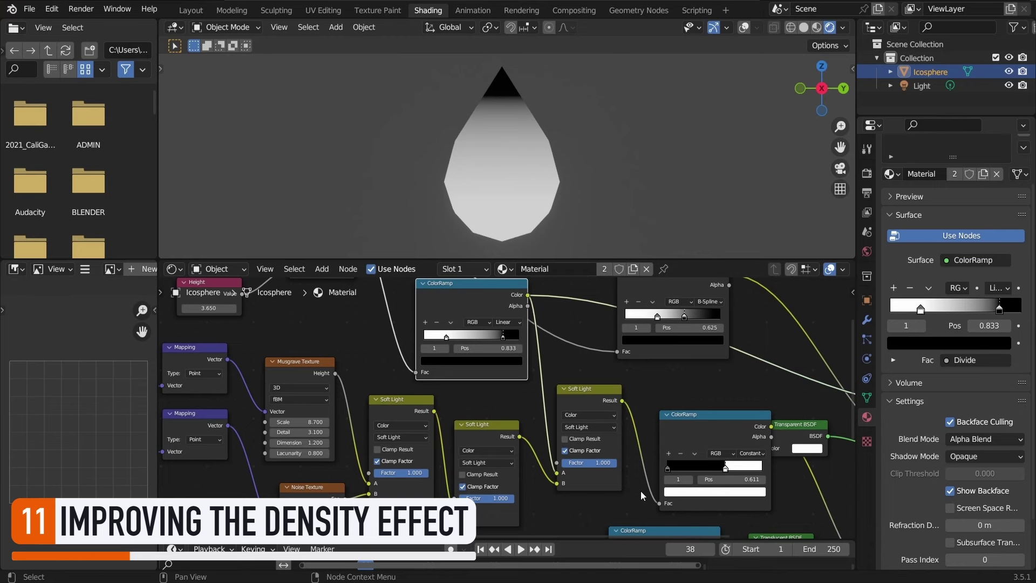
{"action": "middle_click_drag", "start_coordinate": [640, 490], "coordinate": [527, 432]}
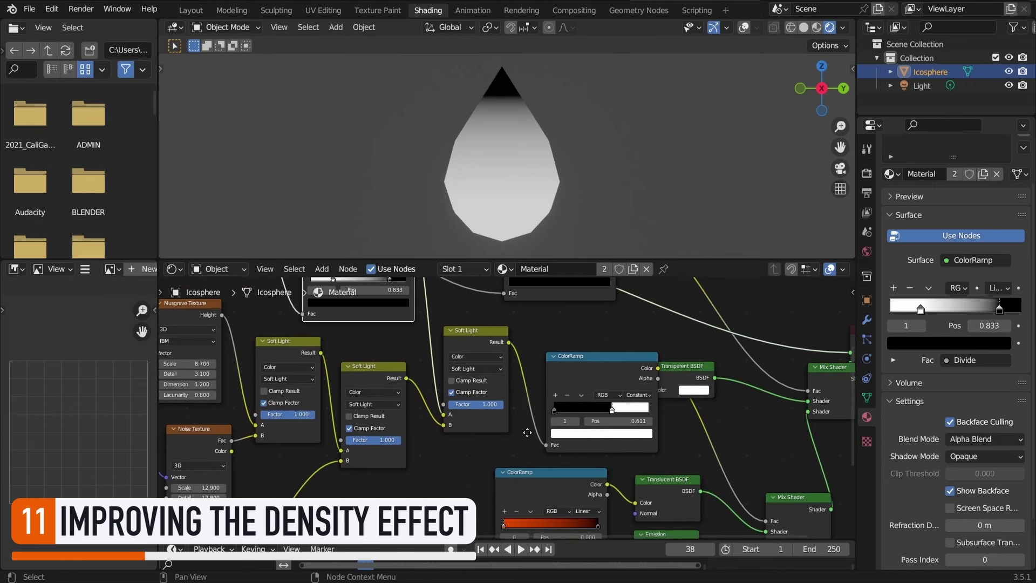
{"action": "left_click", "coordinate": [470, 336], "text": "ctrl+shift"}
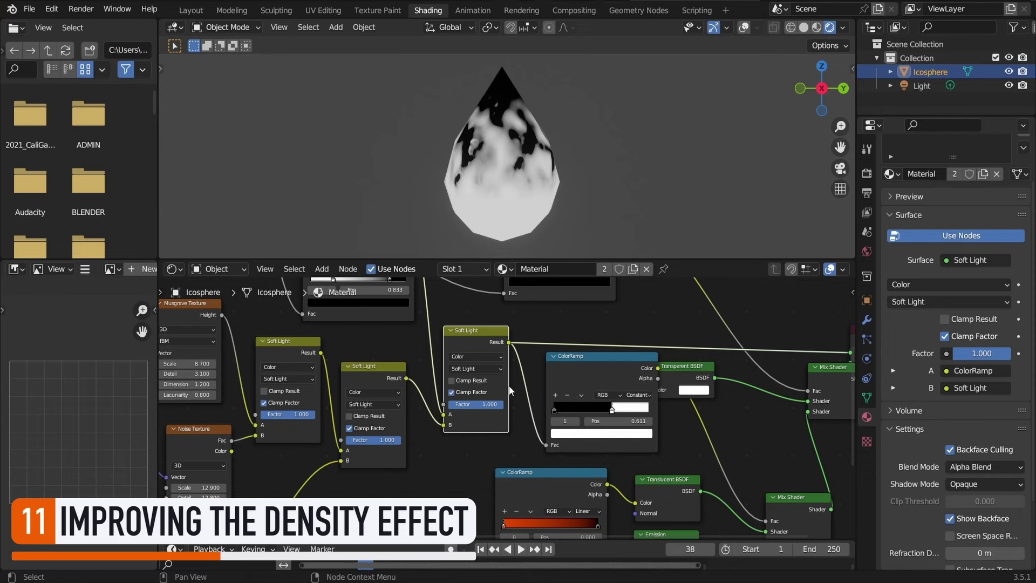
Rearrange the colour ramps and shaders, and connect the new Soft Light's Result to the Emission colour ramp's Fac
{"action": "middle_click_drag", "start_coordinate": [518, 498], "coordinate": [402, 404]}
{"action": "scroll", "coordinate": [491, 443], "scroll_direction": "down", "scroll_amount": 1}
{"action": "left_click_drag", "start_coordinate": [656, 505], "coordinate": [332, 401]}
{"action": "key", "text": "g"}
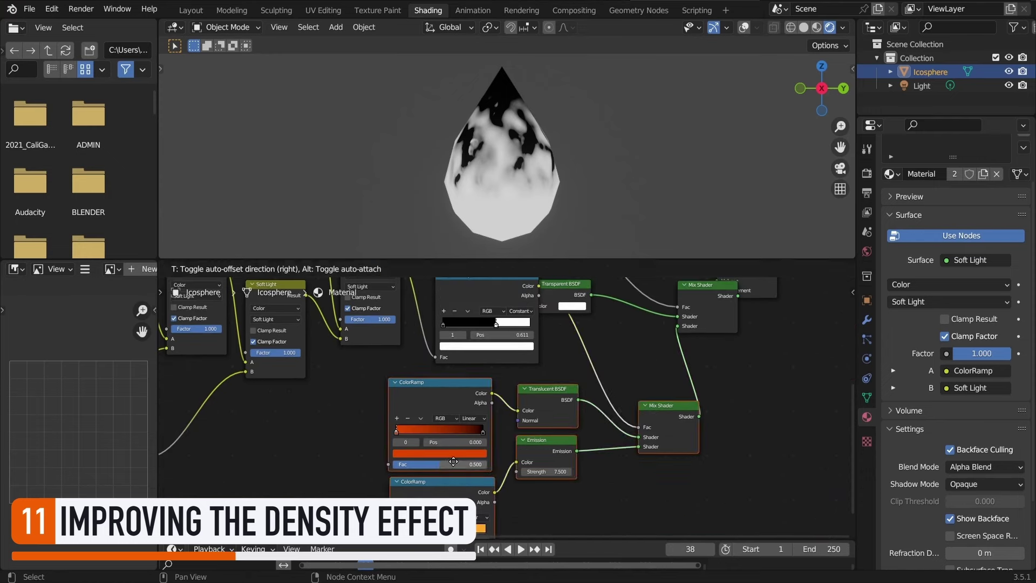
{"action": "left_click", "coordinate": [380, 389]}
{"action": "left_click", "coordinate": [396, 384]}
{"action": "middle_click_drag", "start_coordinate": [400, 382], "coordinate": [467, 398]}
{"action": "left_click_drag", "start_coordinate": [471, 287], "coordinate": [497, 510]}
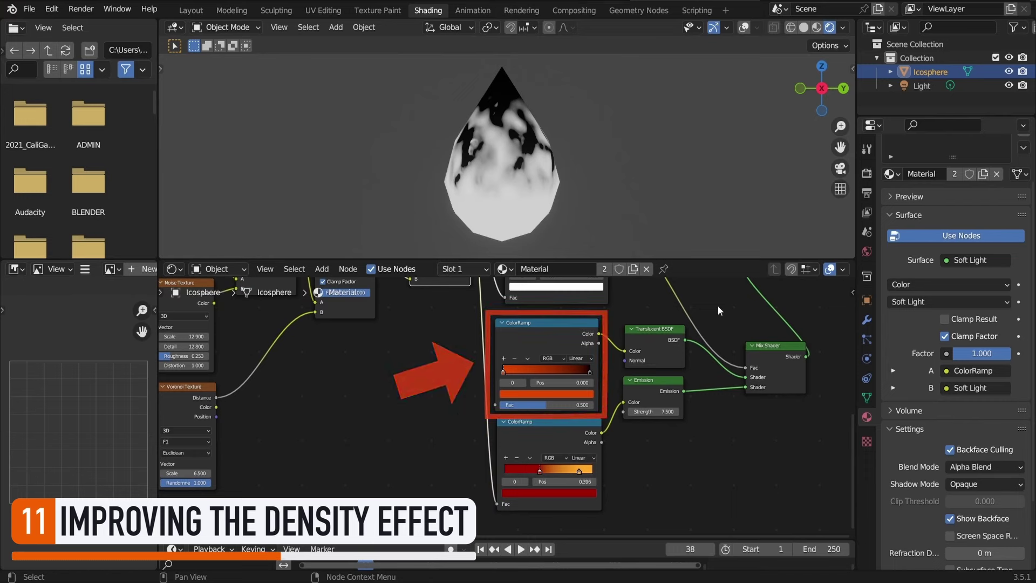
Set the Emission ramp's orange stop to 0.883, add an orange-red stop at 0.953, and play the animation to check the colours
{"action": "left_click_drag", "start_coordinate": [546, 481], "coordinate": [574, 481]}
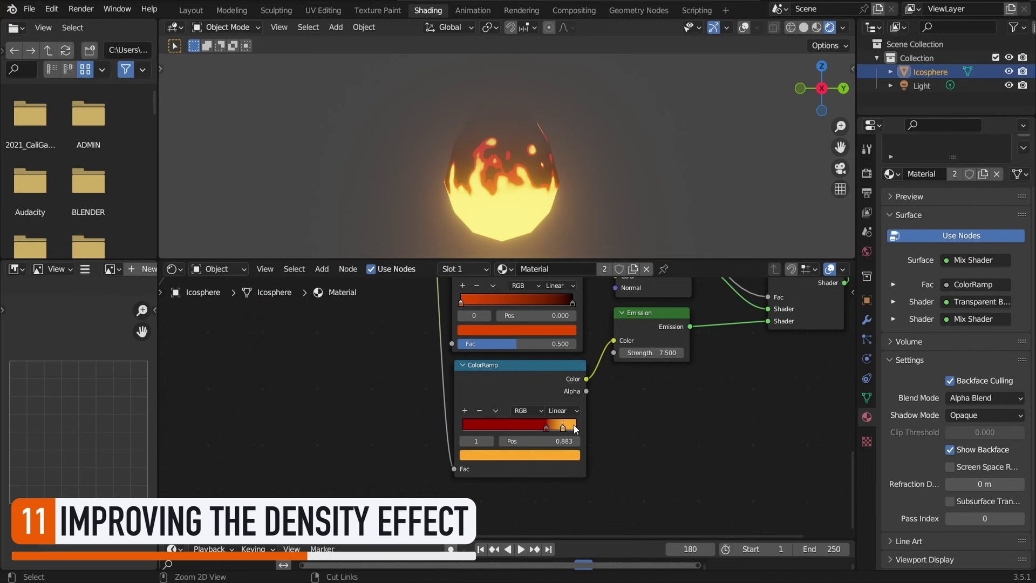
{"action": "left_click", "coordinate": [520, 455]}
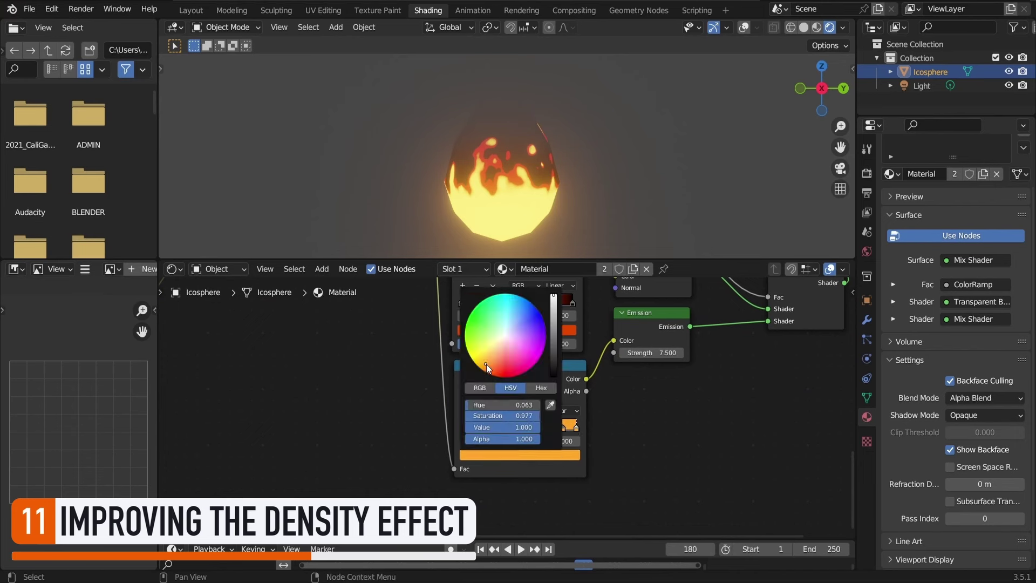
{"action": "left_click", "coordinate": [573, 426]}
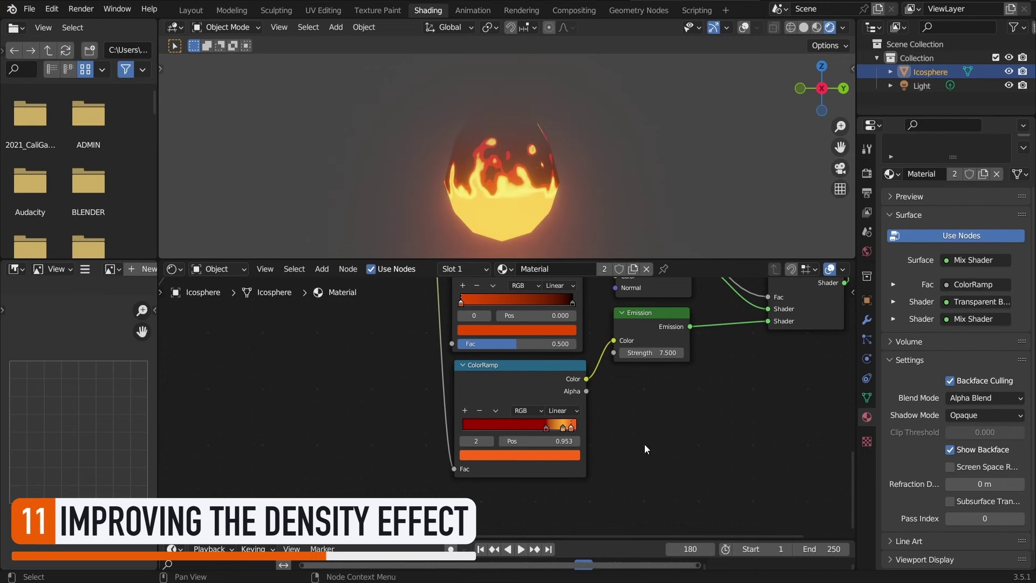
{"action": "key", "text": "space"}
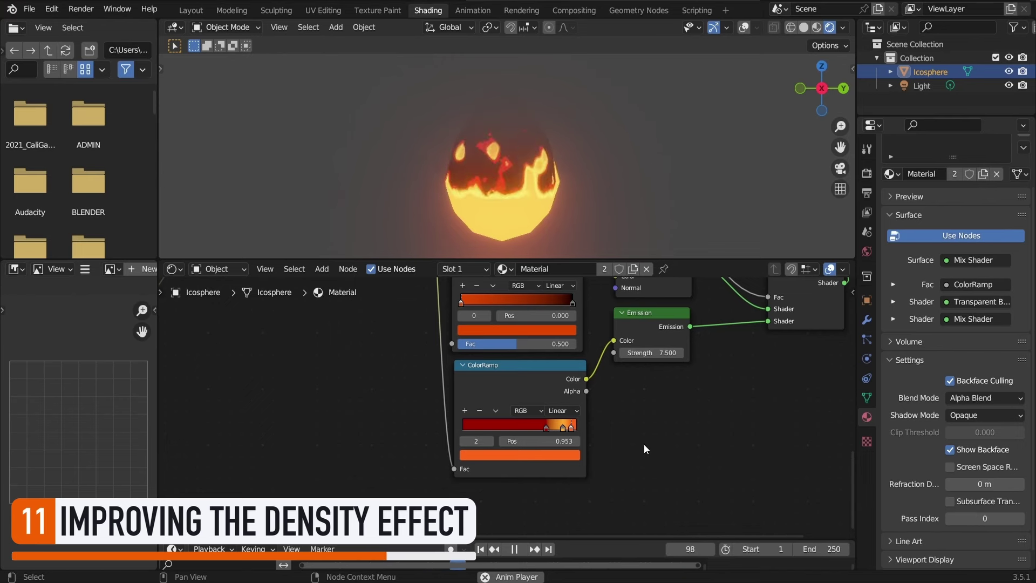
{"action": "key", "text": "space"}
Set the newest mix node's factor to 0.5, change its blending mode to Add, and play the animation
{"action": "middle_click_drag", "start_coordinate": [381, 226], "coordinate": [512, 477]}
{"action": "left_click", "coordinate": [537, 372]}
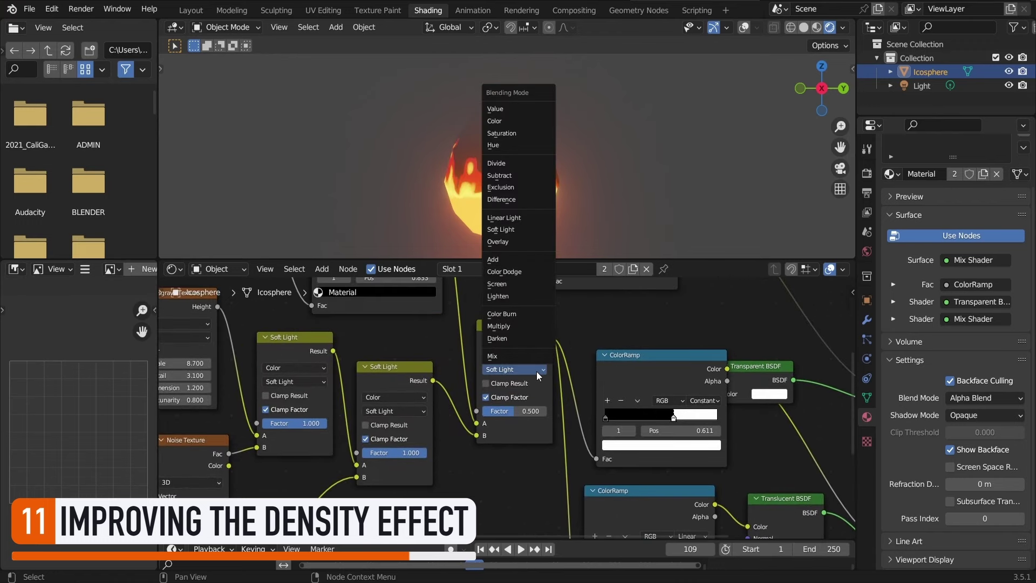
{"action": "left_click", "coordinate": [530, 260]}
{"action": "key", "text": "space"}
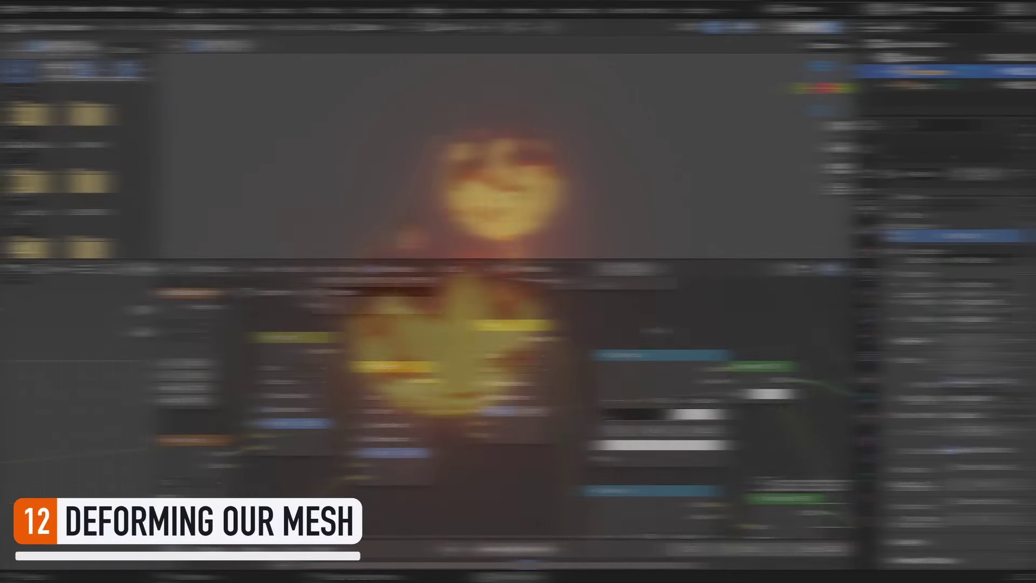
Play the animation in the Layout workspace and give the teardrop a Subdivision Surface modifier with 2 viewport levels
{"action": "key", "text": "space"}
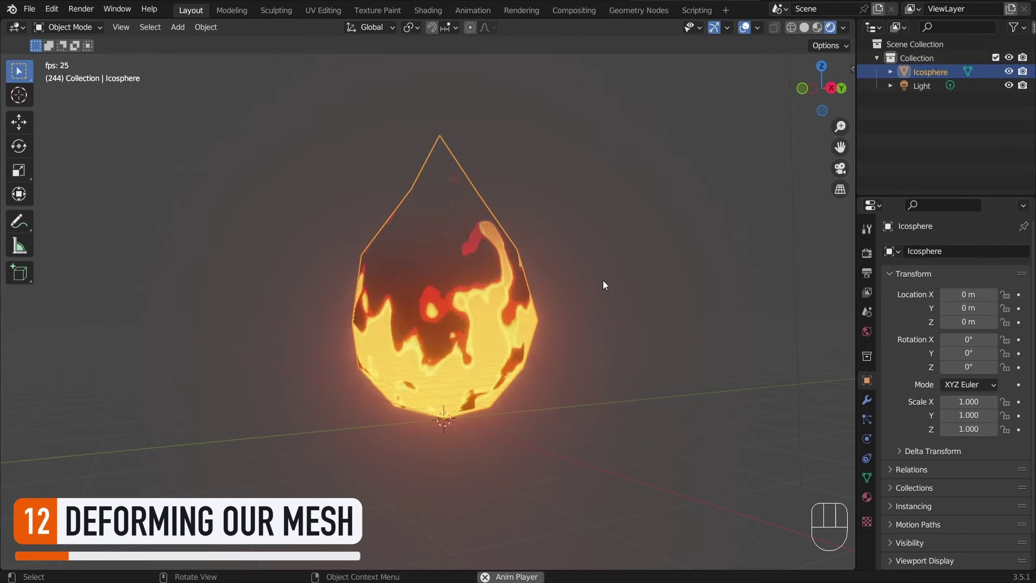
{"action": "left_click", "coordinate": [866, 400]}
{"action": "left_click", "coordinate": [956, 252]}
{"action": "left_click", "coordinate": [802, 497]}
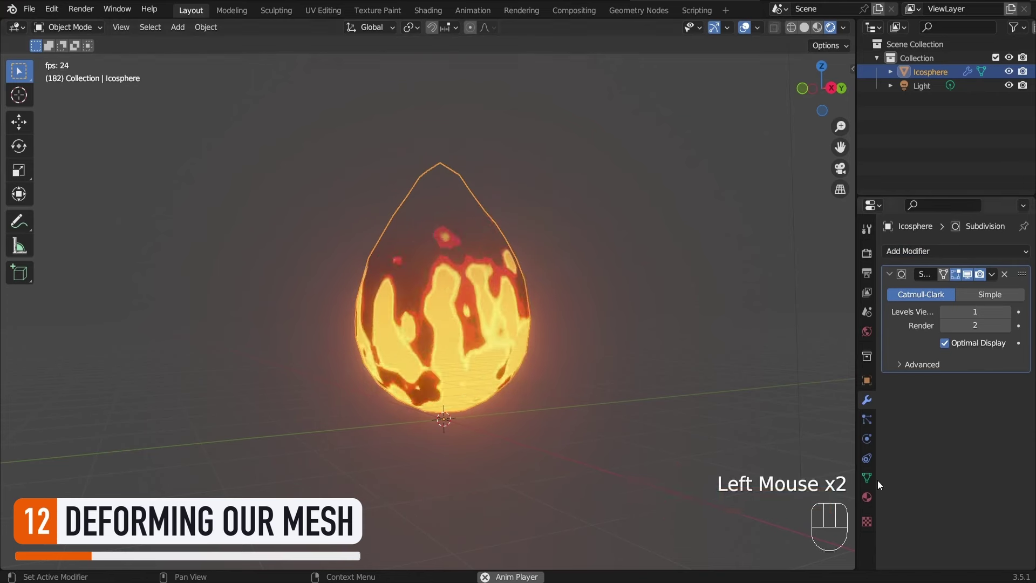
{"action": "key", "text": "ctrl+2"}
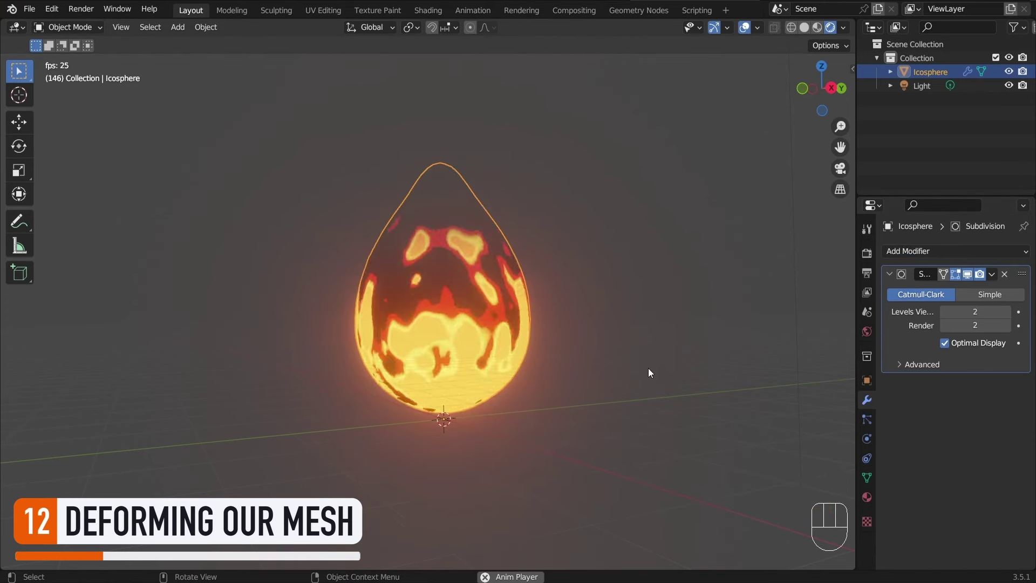
Add a Displace modifier to the teardrop and create a new texture for it
{"action": "left_click", "coordinate": [916, 254]}
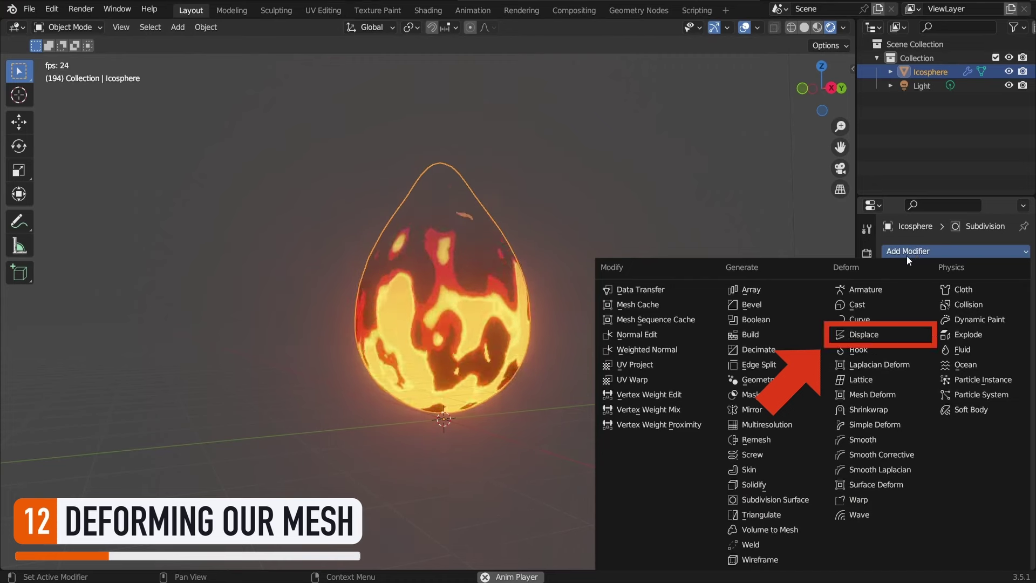
{"action": "left_click", "coordinate": [890, 334]}
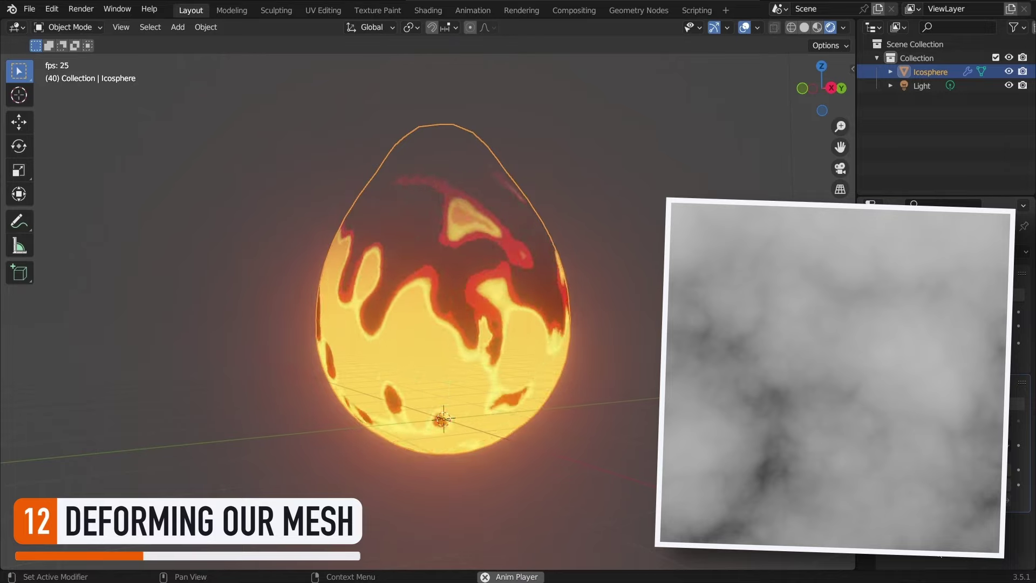
{"action": "left_click", "coordinate": [940, 402]}
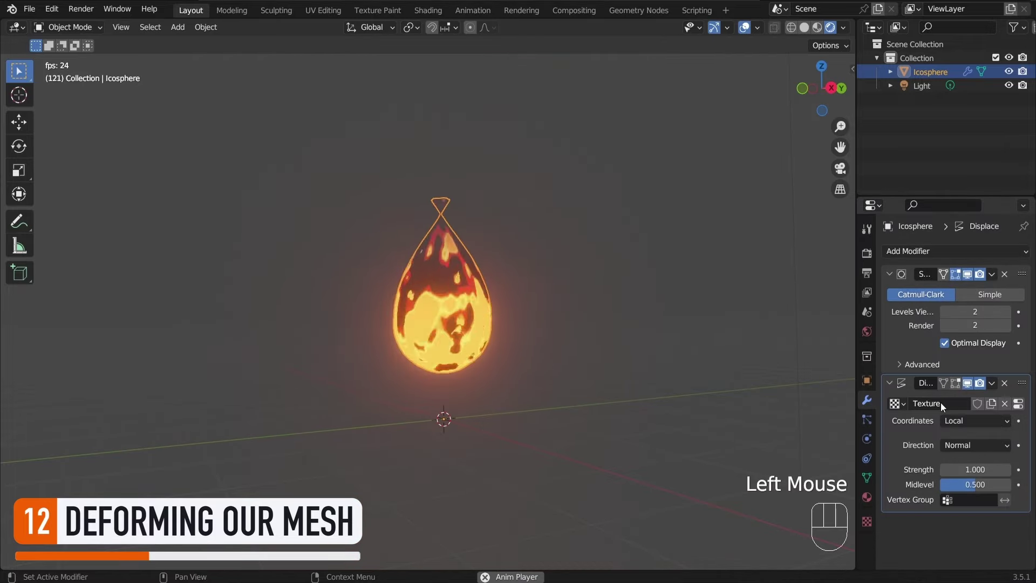
Make the displacement texture a Hard Clouds texture with size 1.53, depth 6 and nabla 0.10
{"action": "left_click", "coordinate": [1030, 408]}
{"action": "left_click", "coordinate": [972, 290]}
{"action": "left_click", "coordinate": [950, 338]}
{"action": "scroll", "coordinate": [955, 378], "scroll_direction": "down", "scroll_amount": 2}
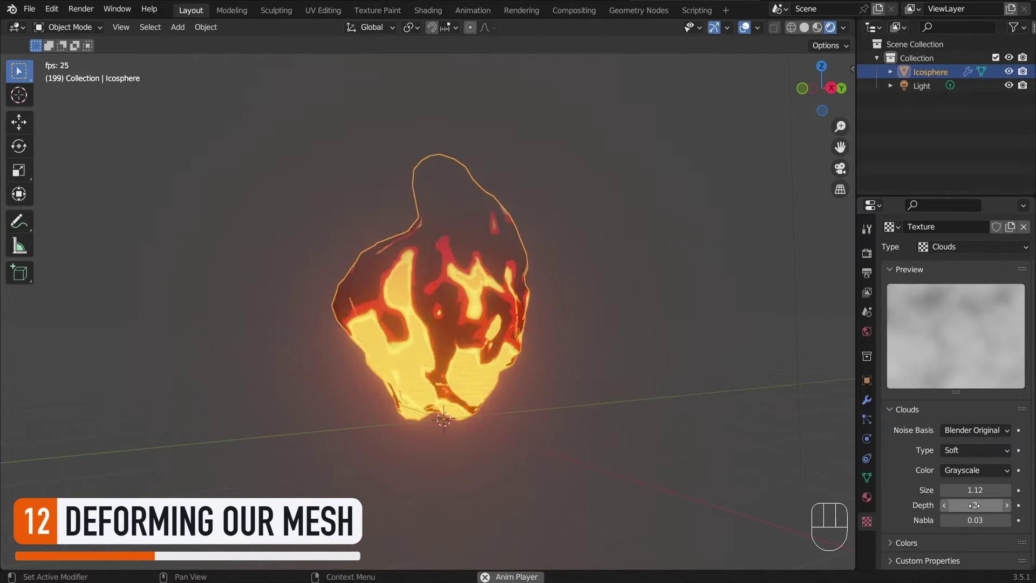
{"action": "left_click", "coordinate": [963, 517]}
{"action": "left_click_drag", "start_coordinate": [963, 517], "coordinate": [1014, 517]}
{"action": "left_click", "coordinate": [970, 452]}
{"action": "left_click", "coordinate": [970, 489]}
{"action": "left_click_drag", "start_coordinate": [969, 489], "coordinate": [1020, 489]}
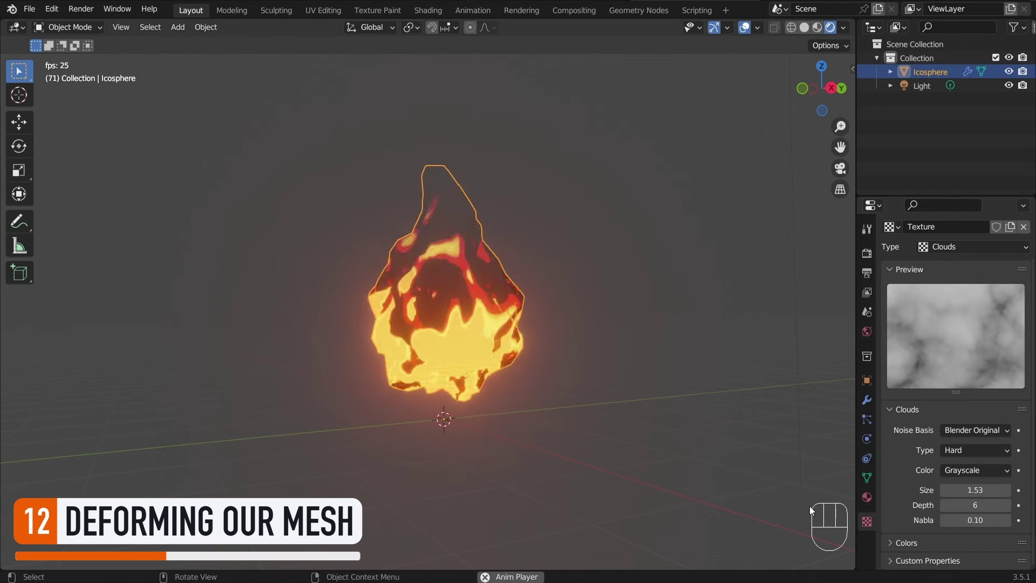
Set the Displace modifier's strength to -0.6 and midlevel to 0.433, and deselect the mesh
{"action": "left_click", "coordinate": [867, 400]}
{"action": "left_click_drag", "start_coordinate": [975, 470], "coordinate": [973, 470]}
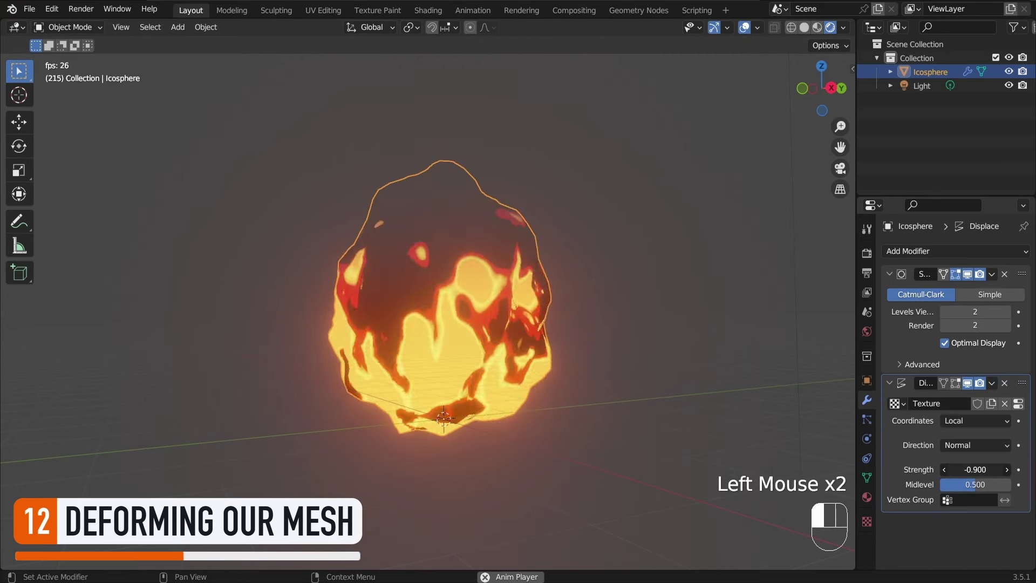
{"action": "mouse_move", "coordinate": [975, 470]}
{"action": "left_mouse_down"}
{"action": "mouse_move", "coordinate": [987, 470]}
{"action": "mouse_move", "coordinate": [970, 485]}
{"action": "left_mouse_up"}
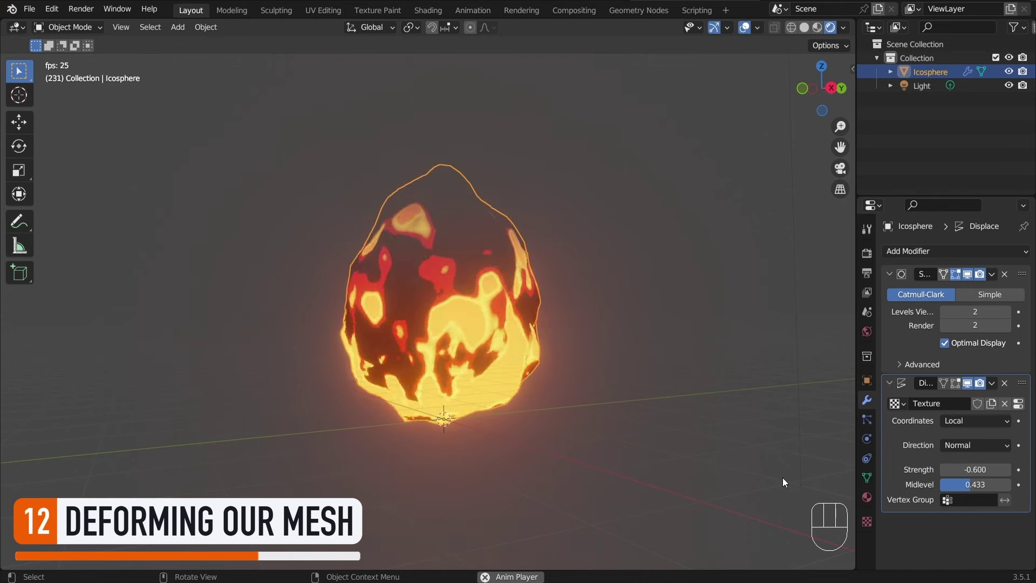
{"action": "left_click", "coordinate": [617, 202]}
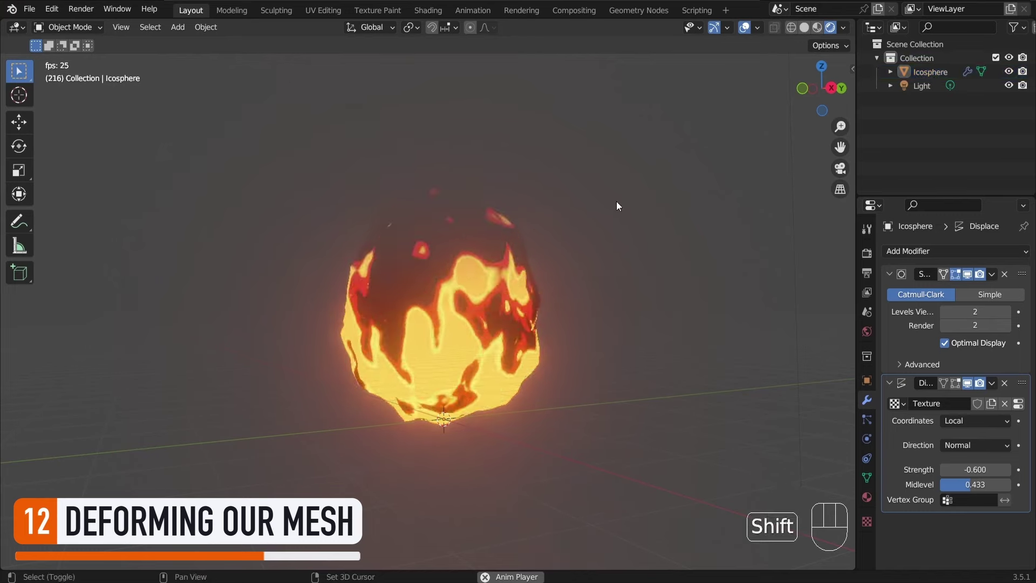
Add a Plain Axes empty and name it Fire.Wobble
{"action": "key", "text": "shift+a"}
{"action": "mouse_move", "coordinate": [594, 339]}
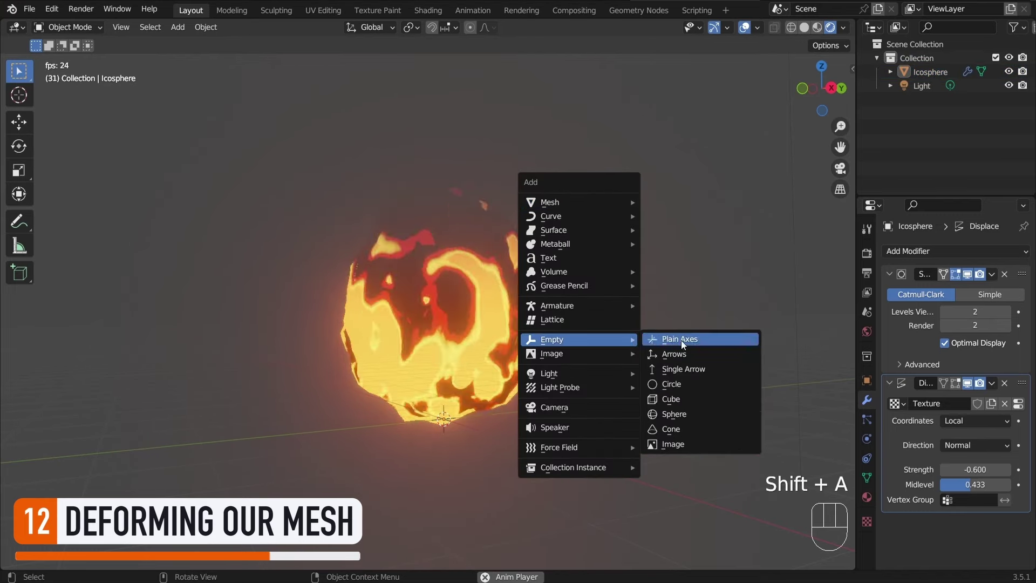
{"action": "left_click", "coordinate": [681, 340]}
{"action": "key", "text": "F2"}
{"action": "type", "text": "Fire.W"}
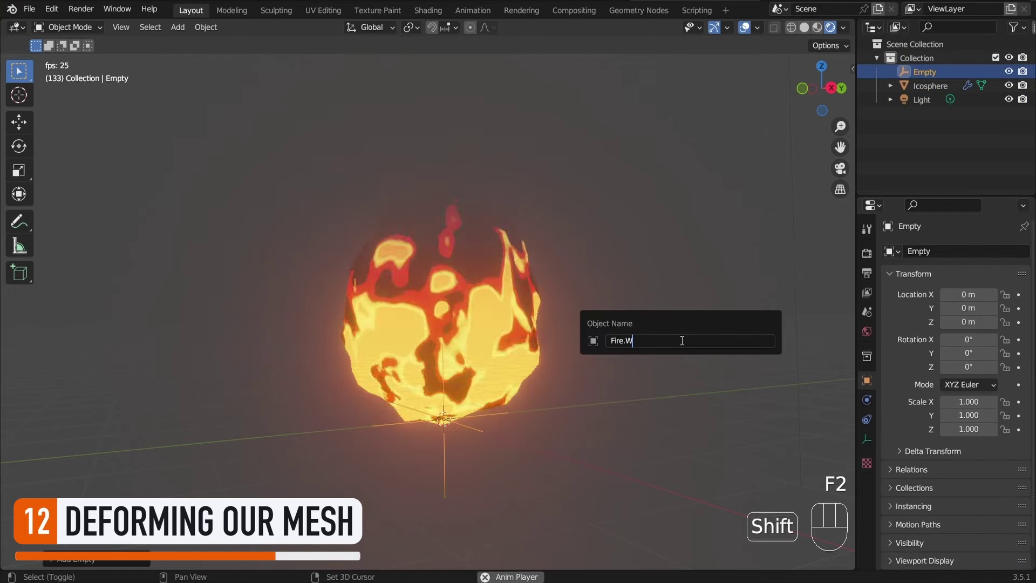
{"action": "type", "text": "obble"}
{"action": "key", "text": "Return"}
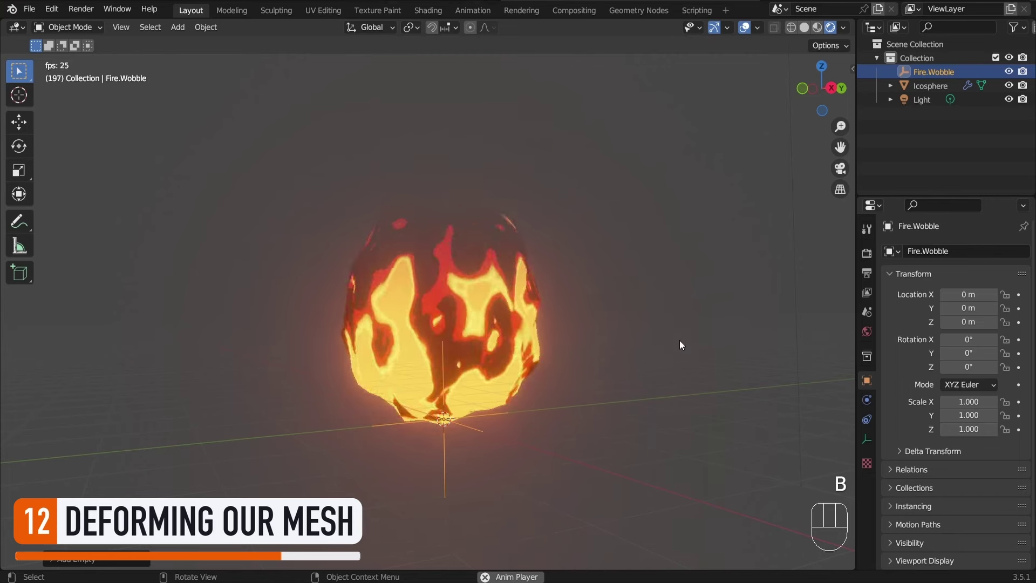
Set the Icosphere's Displace modifier to use Object coordinates with Fire.Wobble as the reference object
{"action": "left_click", "coordinate": [519, 310]}
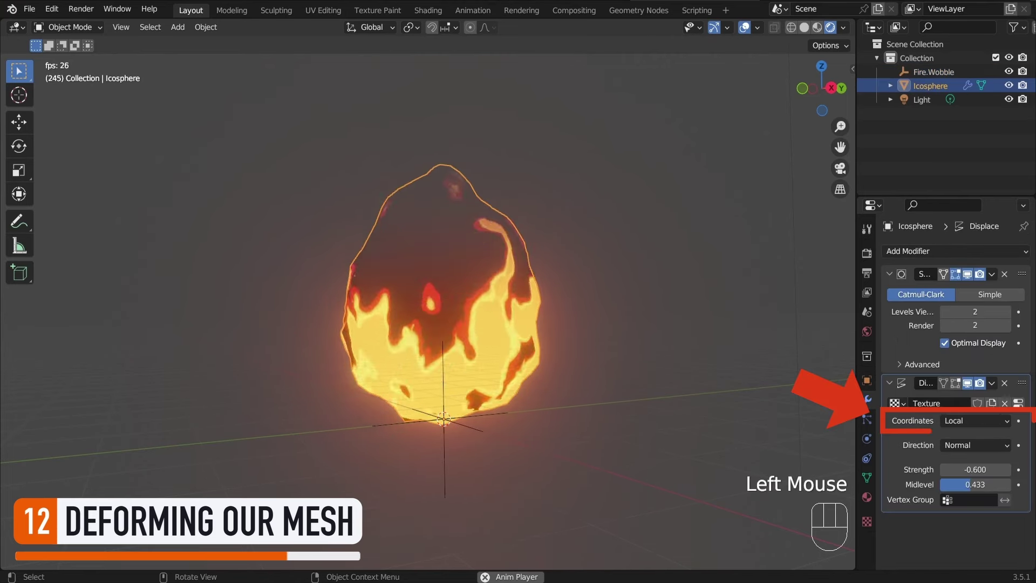
{"action": "left_click", "coordinate": [973, 420]}
{"action": "left_click", "coordinate": [949, 465]}
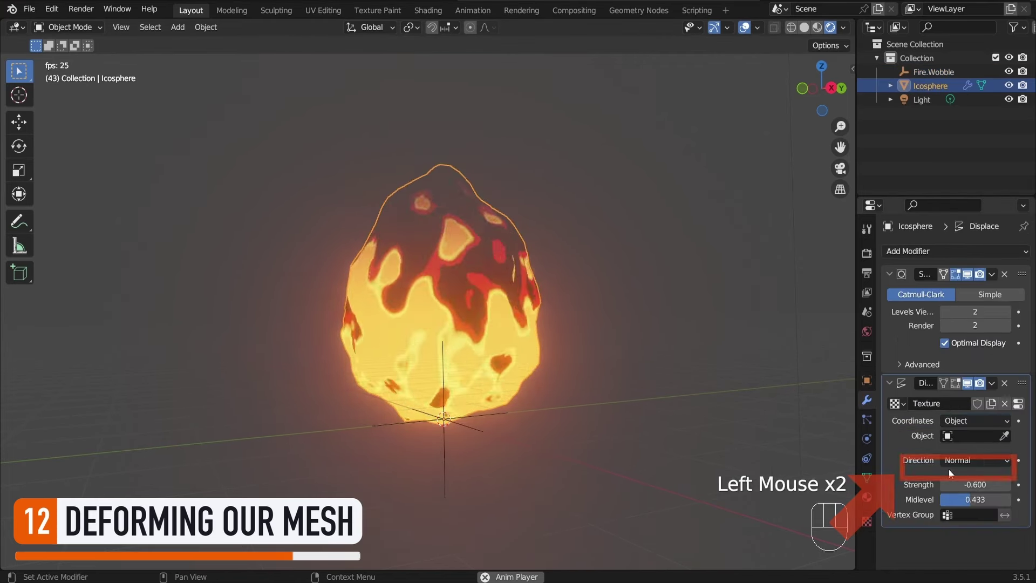
{"action": "left_click", "coordinate": [965, 436]}
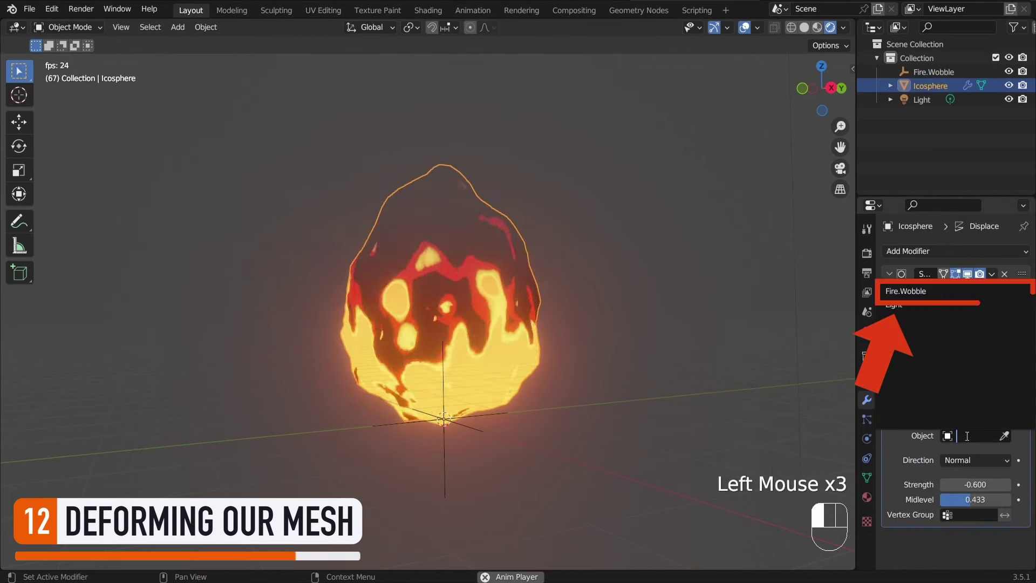
{"action": "left_click", "coordinate": [905, 292]}
Select the Fire.Wobble empty and preview the mesh deformation by moving it along Z, restoring its position at the end
{"action": "left_click", "coordinate": [934, 72]}
{"action": "key", "text": "g"}
{"action": "key", "text": "z"}
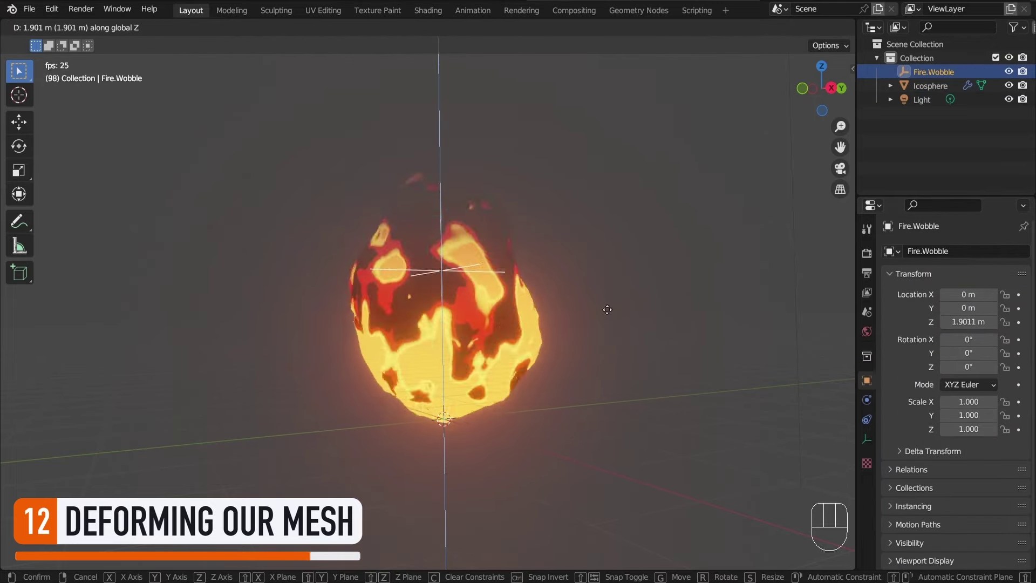
{"action": "right_click", "coordinate": [617, 241]}
Drive the Z location of Fire.Wobble with the expression #frame*-0.1, and deselect the empty
{"action": "double_click", "coordinate": [975, 322]}
{"action": "type", "text": "#frame*"}
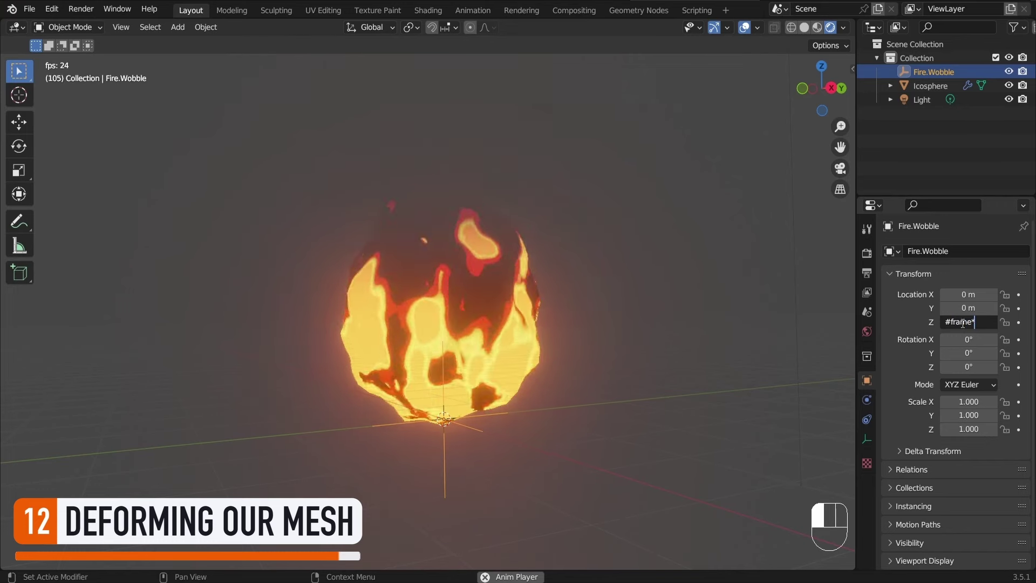
{"action": "type", "text": "-0.1"}
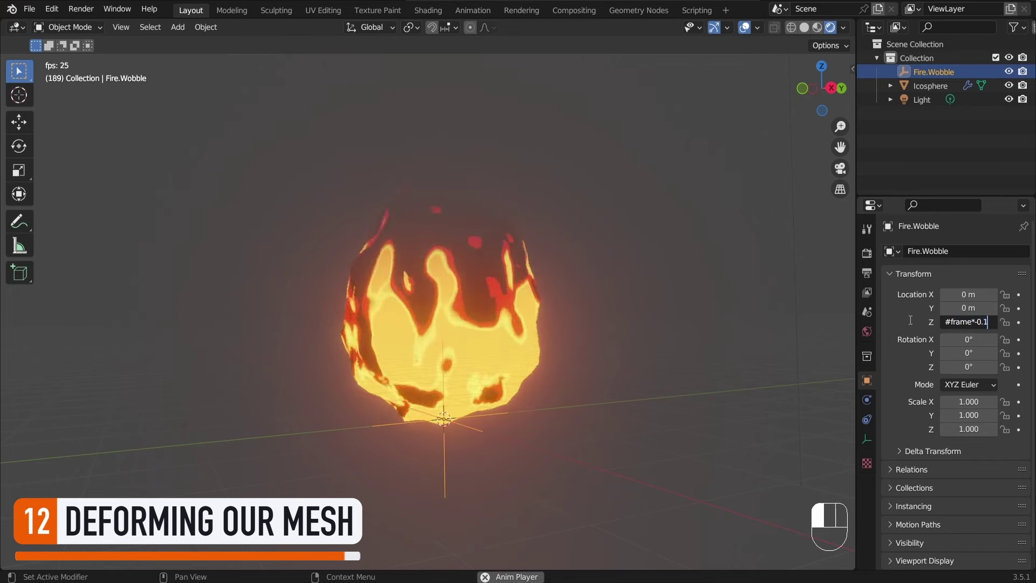
{"action": "key", "text": "Return"}
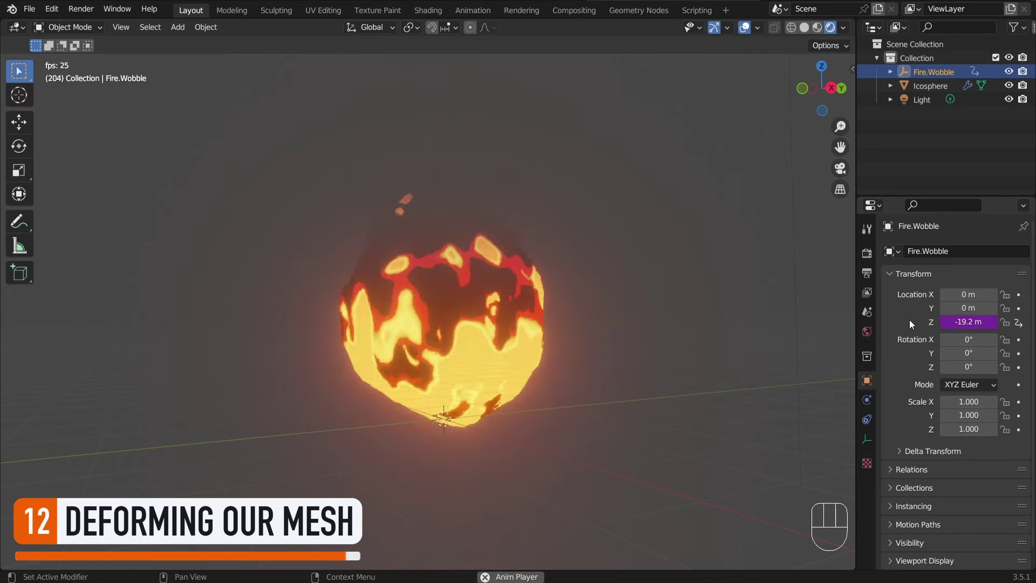
{"action": "left_click", "coordinate": [724, 339]}
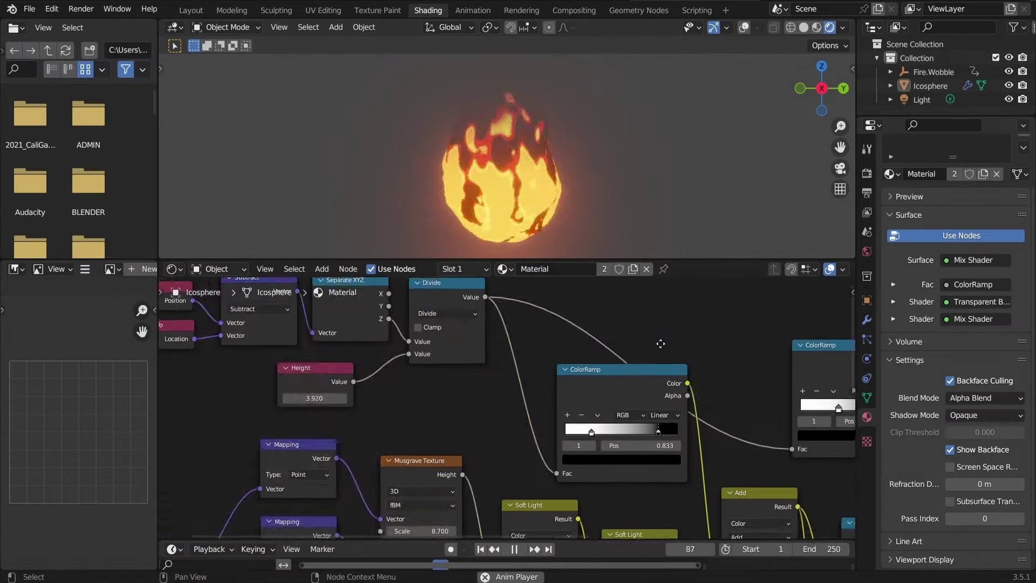
Try other blending modes, including Divide and Color Dodge, on the third Mix node that combines the gradient with the noises
{"action": "middle_click_drag", "start_coordinate": [660, 344], "coordinate": [435, 315]}
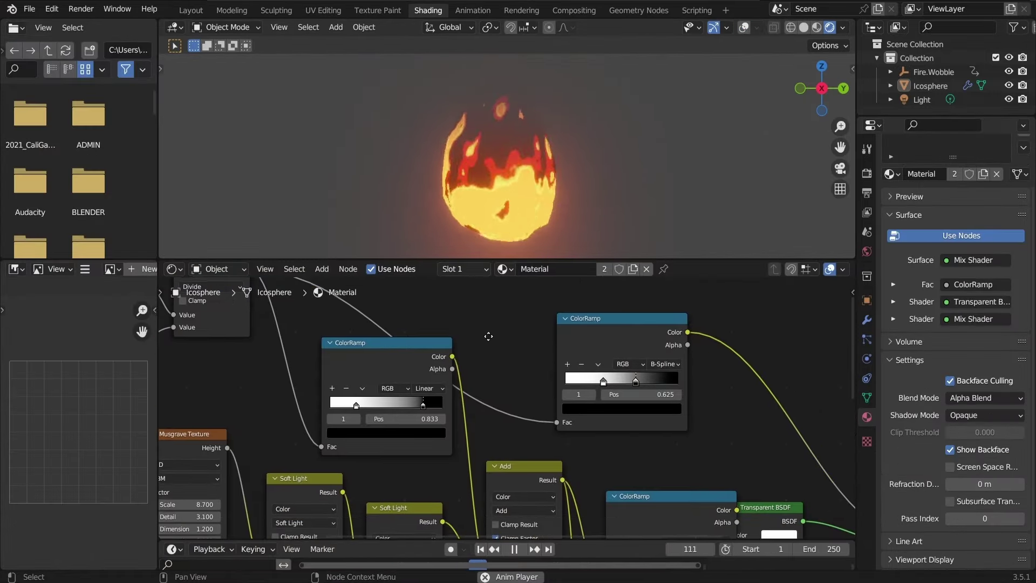
{"action": "middle_click_drag", "start_coordinate": [488, 335], "coordinate": [450, 270]}
{"action": "middle_click_drag", "start_coordinate": [616, 408], "coordinate": [624, 325]}
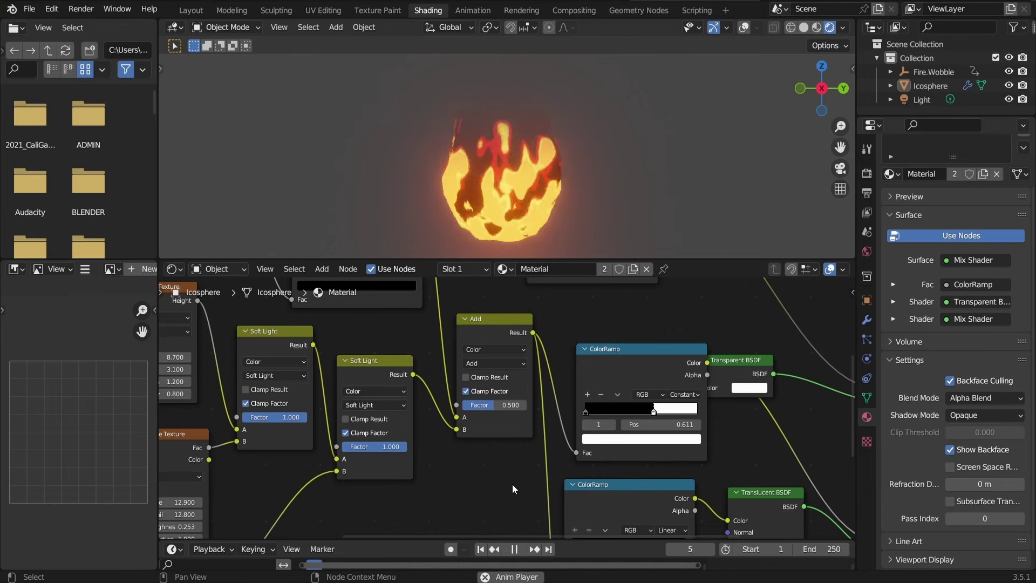
{"action": "middle_click_drag", "start_coordinate": [512, 485], "coordinate": [663, 482]}
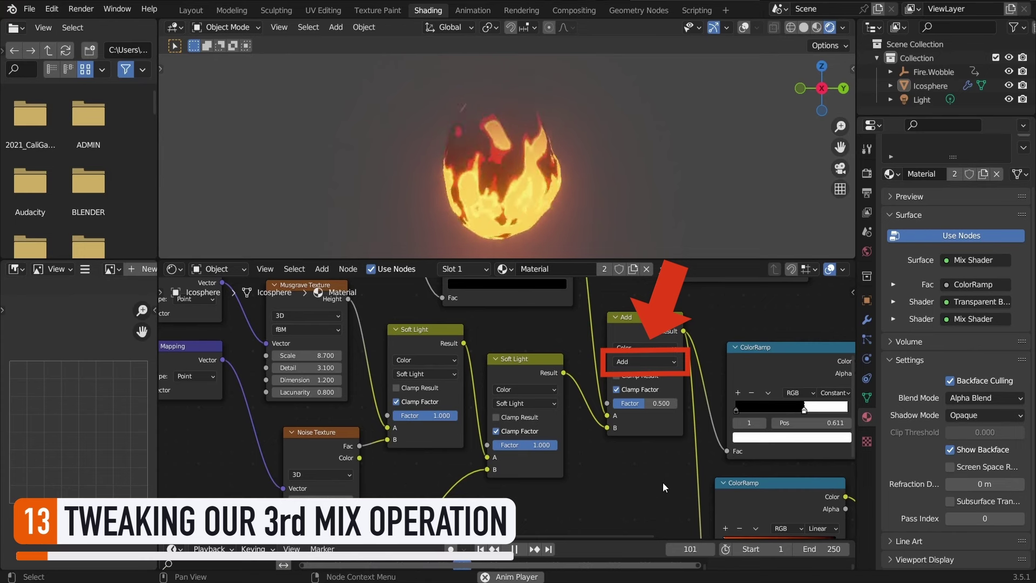
{"action": "left_click", "coordinate": [669, 361]}
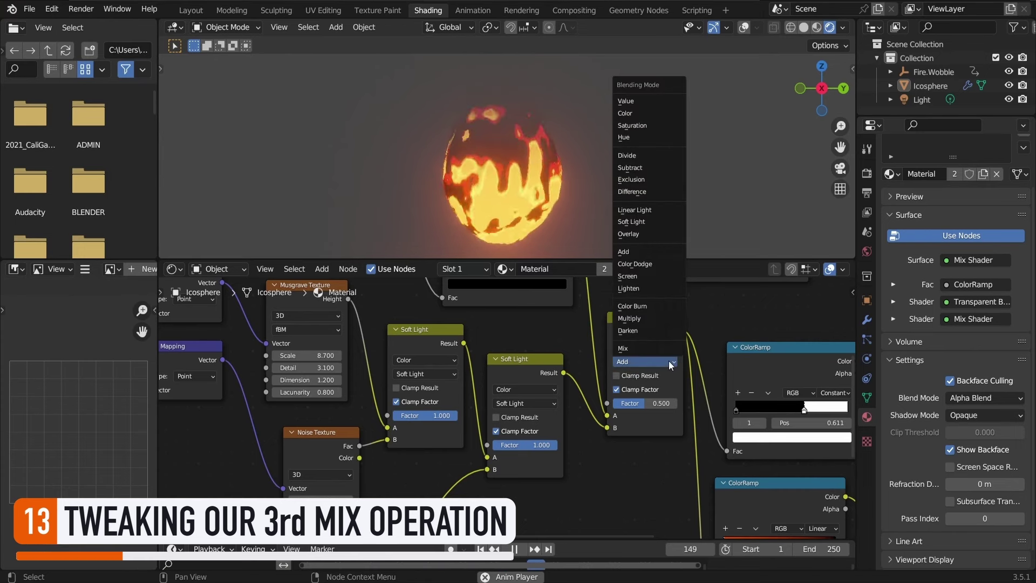
{"action": "left_click", "coordinate": [646, 155]}
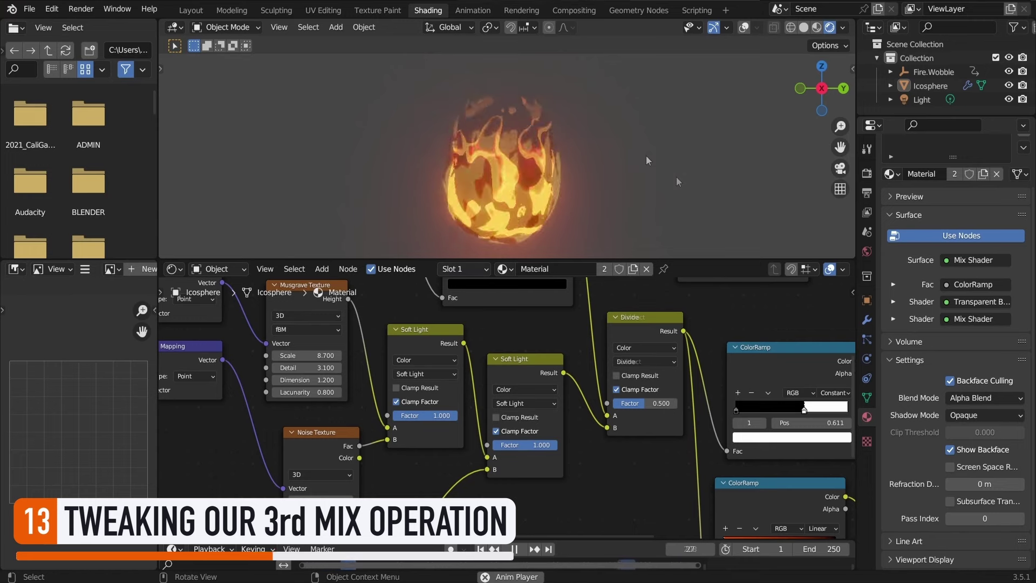
{"action": "left_click", "coordinate": [646, 361]}
{"action": "left_click", "coordinate": [646, 211]}
{"action": "left_click", "coordinate": [646, 361]}
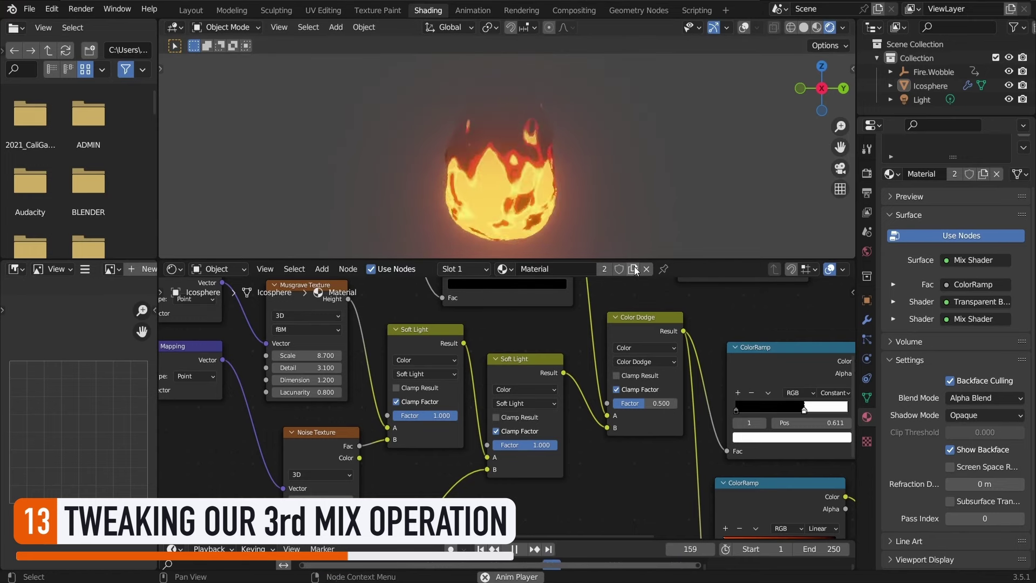
{"action": "left_click", "coordinate": [642, 317]}
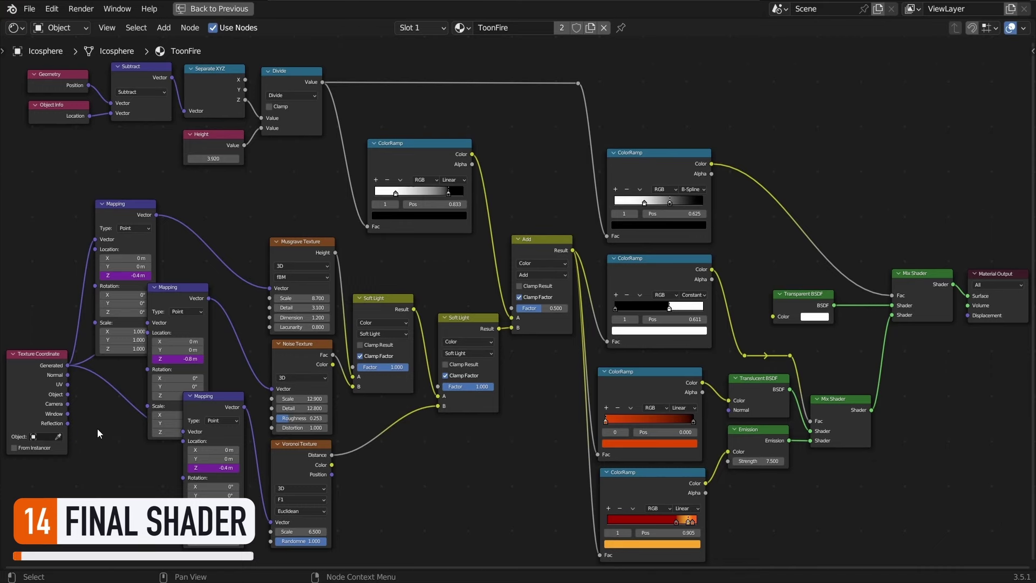
Add a frame to the ToonFire node tree near the Mapping nodes and label it "Animated Noises (using Drivers)"
{"action": "scroll", "coordinate": [98, 429], "scroll_direction": "up", "scroll_amount": 2}
{"action": "middle_click_drag", "start_coordinate": [98, 428], "coordinate": [527, 313]}
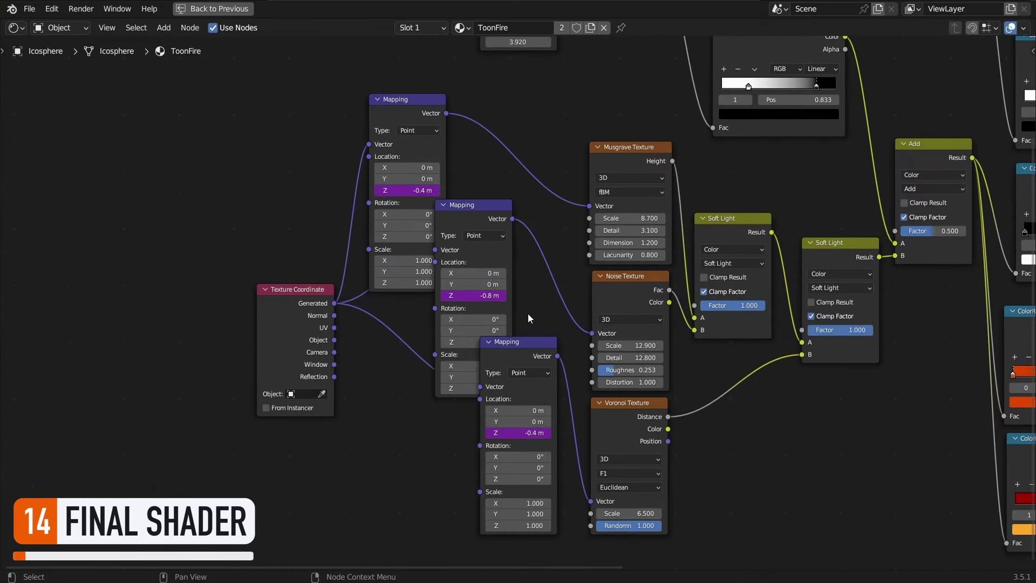
{"action": "key", "text": "shift+a"}
{"action": "left_click", "coordinate": [212, 119]}
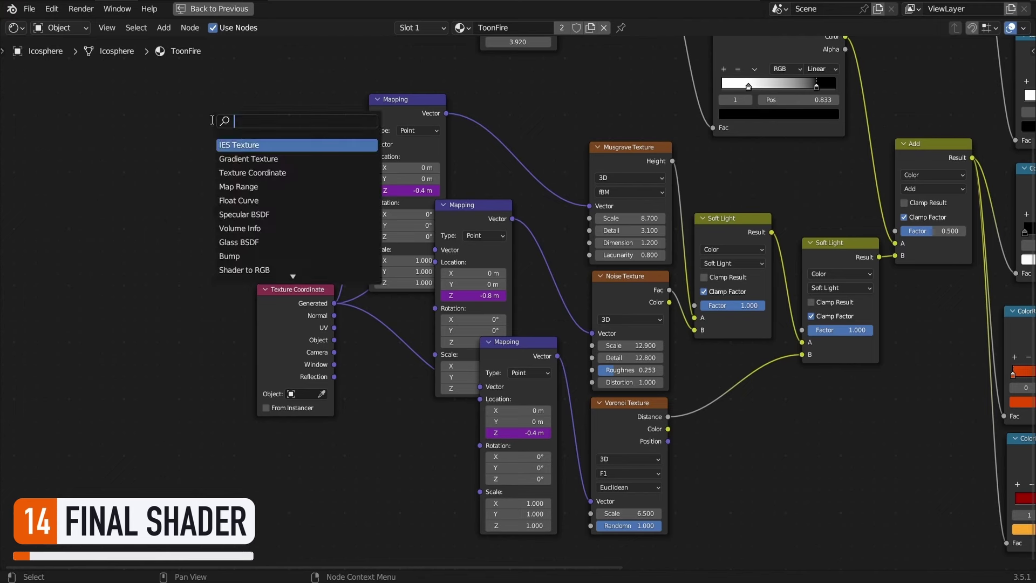
{"action": "type", "text": "fr"}
{"action": "key", "text": "Return"}
{"action": "left_click", "coordinate": [212, 119]}
{"action": "key", "text": "F2"}
{"action": "type", "text": "Animated Noises (using Drivers)"}
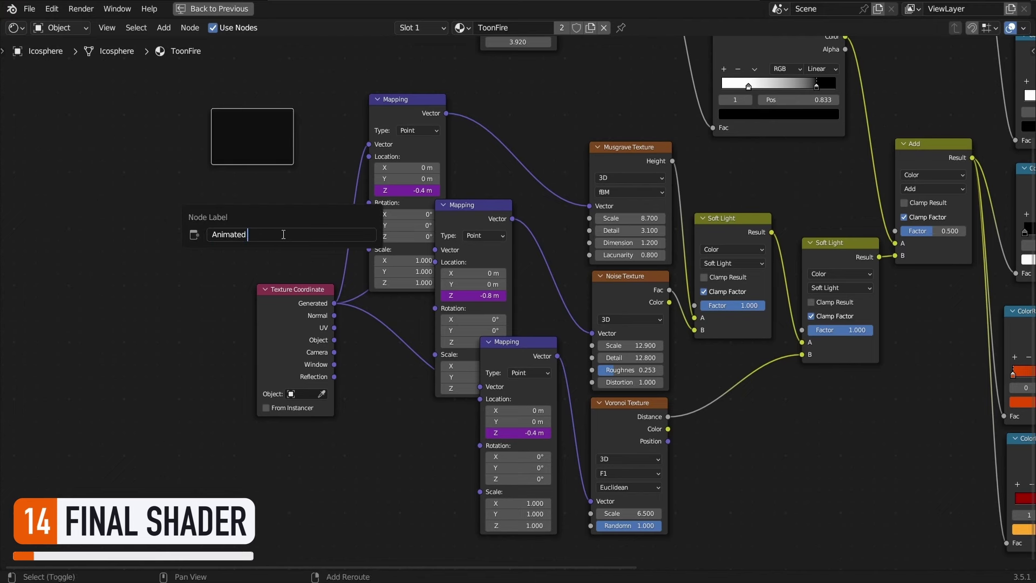
{"action": "key", "text": "Return"}
Parent the Texture Coordinate, Mapping and noise texture nodes to the Animated Noises frame, and shift the frame about 87 units left along X
{"action": "left_click_drag", "start_coordinate": [310, 138], "coordinate": [666, 508]}
{"action": "key", "text": "ctrl+p"}
{"action": "left_click", "coordinate": [272, 164]}
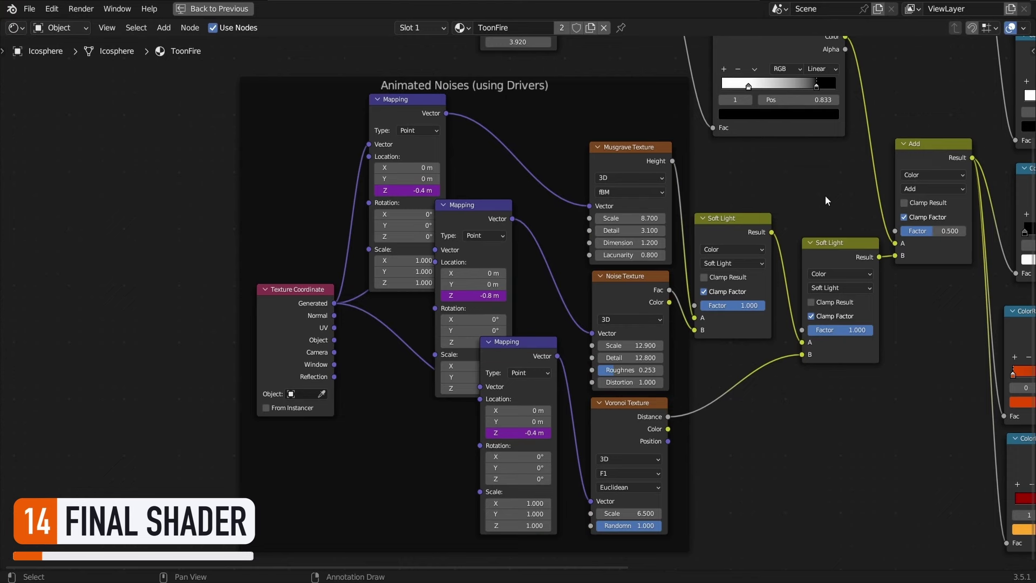
{"action": "left_click", "coordinate": [529, 86]}
{"action": "key", "text": "g"}
{"action": "key", "text": "x"}
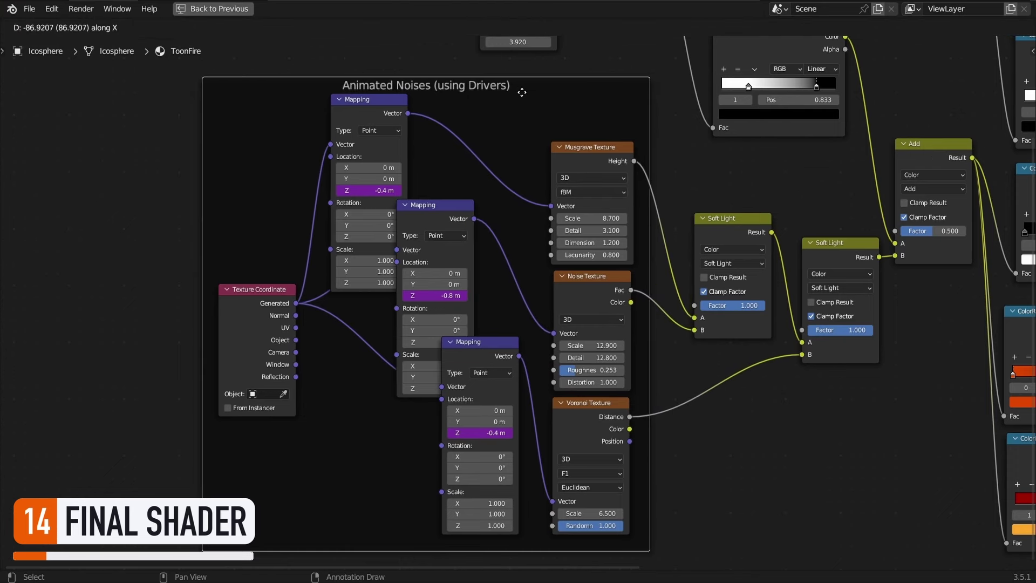
{"action": "left_click", "coordinate": [522, 93]}
{"action": "left_click", "coordinate": [804, 177]}
Add another frame above the two Soft Light nodes and label it "Noises Mix"
{"action": "middle_click_drag", "start_coordinate": [804, 178], "coordinate": [506, 178]}
{"action": "left_click_drag", "start_coordinate": [441, 180], "coordinate": [537, 291]}
{"action": "key", "text": "shift+a"}
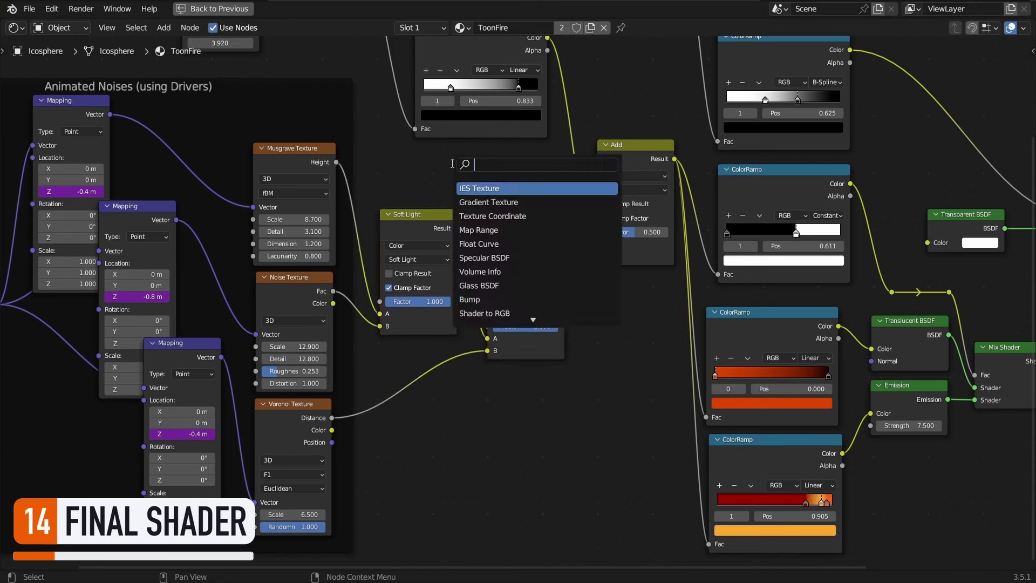
{"action": "type", "text": "frame"}
{"action": "key", "text": "Return"}
{"action": "left_click", "coordinate": [420, 189]}
{"action": "key", "text": "F2"}
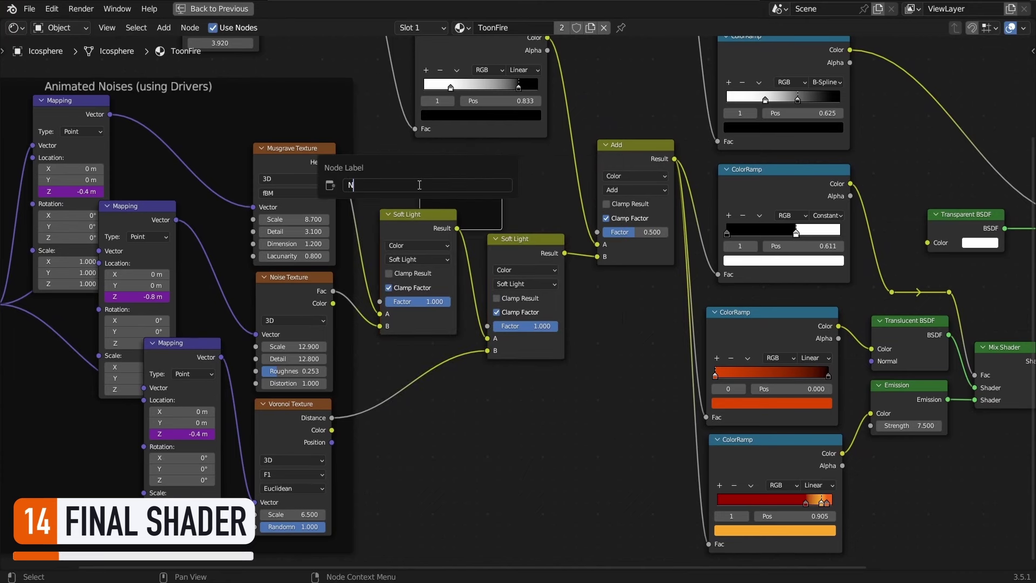
{"action": "type", "text": "Noises Mix"}
{"action": "key", "text": "Return"}
Parent the two Soft Light nodes to the Noises Mix frame
{"action": "left_click_drag", "start_coordinate": [521, 447], "coordinate": [485, 360]}
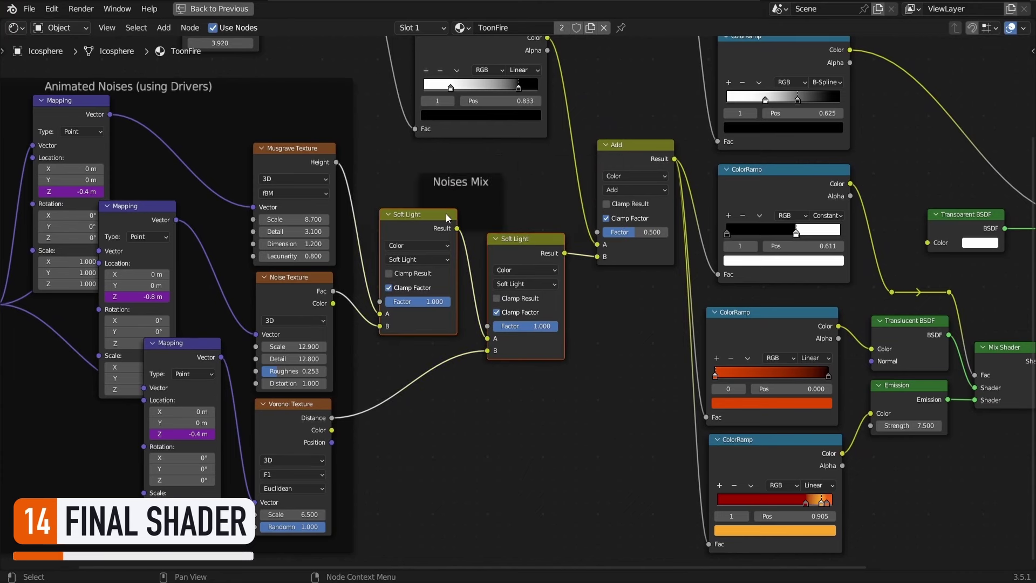
{"action": "key", "text": "ctrl+p"}
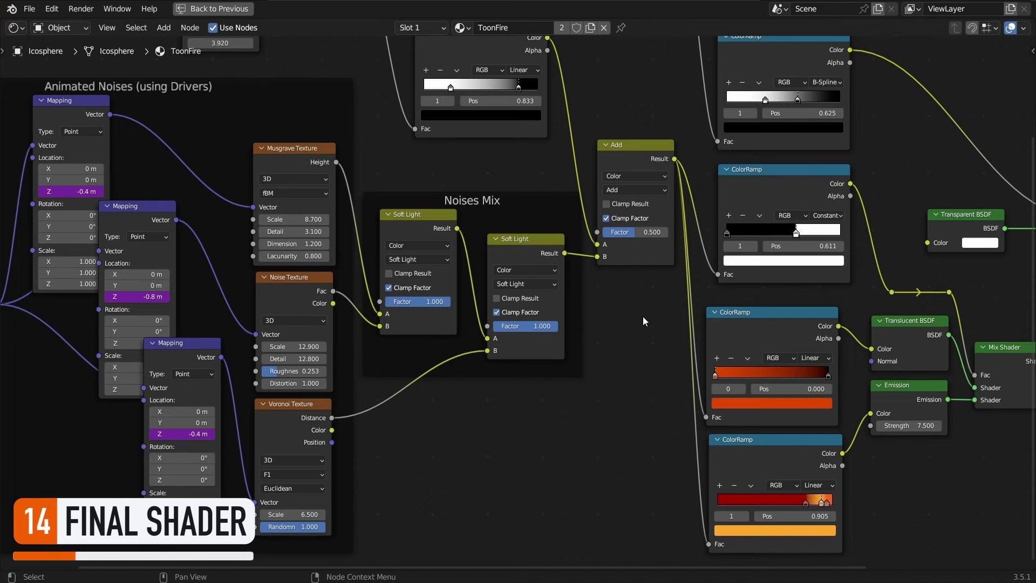
{"action": "left_click", "coordinate": [622, 160]}
Add a frame above the Geometry and Subtract nodes and label it "Local vertex vertical ratio"
{"action": "middle_click_drag", "start_coordinate": [592, 89], "coordinate": [752, 280]}
{"action": "left_click", "coordinate": [760, 278]}
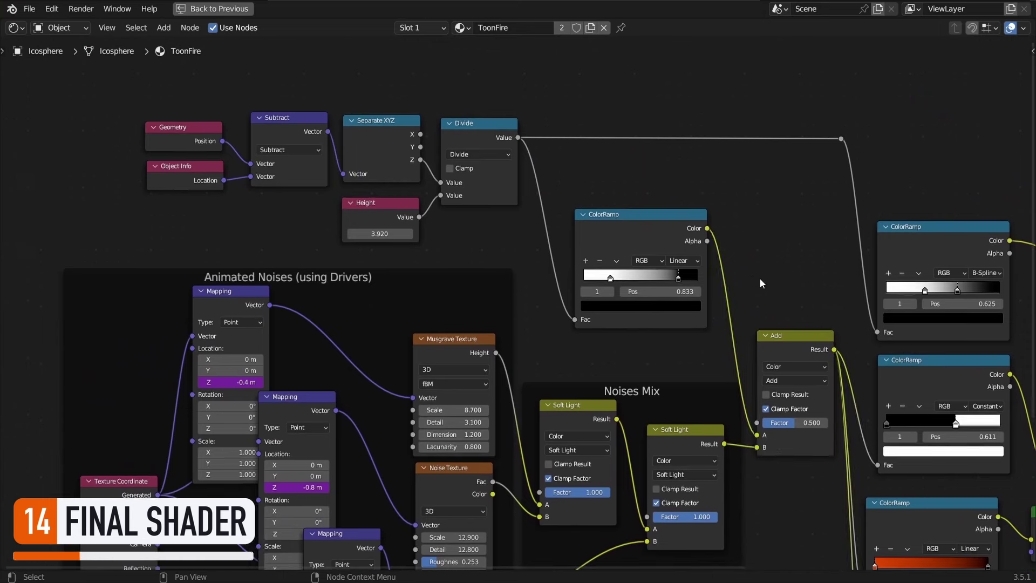
{"action": "scroll", "coordinate": [265, 223], "scroll_direction": "up", "scroll_amount": 1}
{"action": "middle_click_drag", "start_coordinate": [278, 224], "coordinate": [432, 284]}
{"action": "key", "text": "shift+a"}
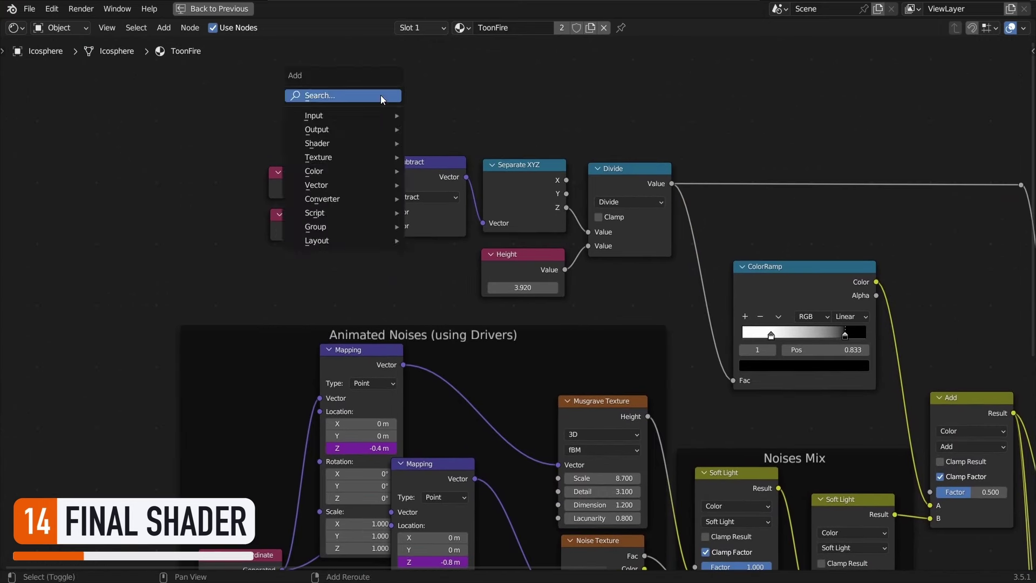
{"action": "left_click", "coordinate": [381, 98]}
{"action": "type", "text": "fra"}
{"action": "key", "text": "Return"}
{"action": "left_click", "coordinate": [382, 97]}
{"action": "key", "text": "F2"}
{"action": "type", "text": "Local vertex"}
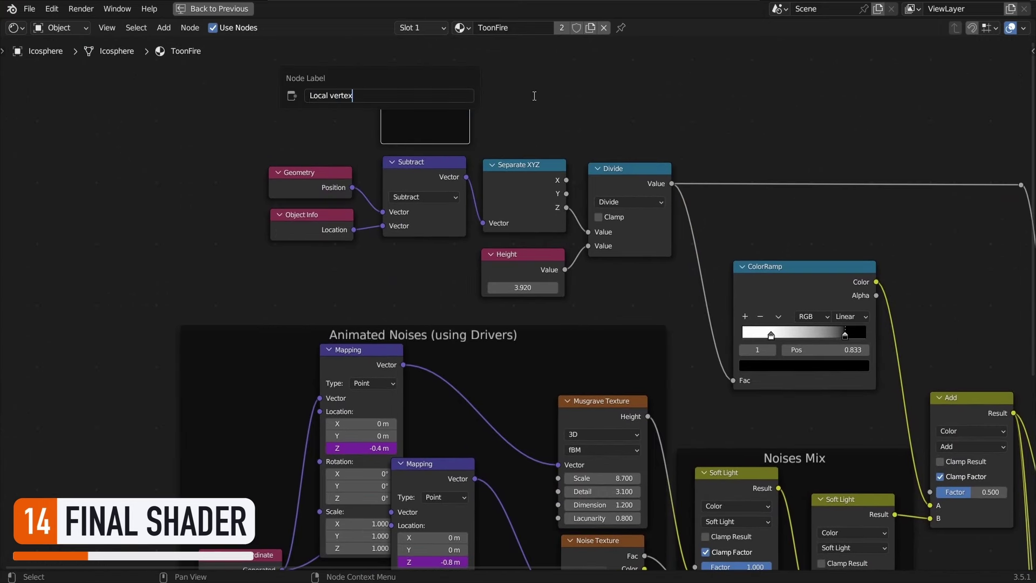
{"action": "type", "text": " vertical ratio"}
{"action": "key", "text": "Return"}
Parent the Geometry, Object Info, Subtract, Separate XYZ, Height and Divide nodes to the Local vertex vertical ratio frame
{"action": "left_click_drag", "start_coordinate": [218, 167], "coordinate": [638, 283]}
{"action": "key", "text": "ctrl+p"}
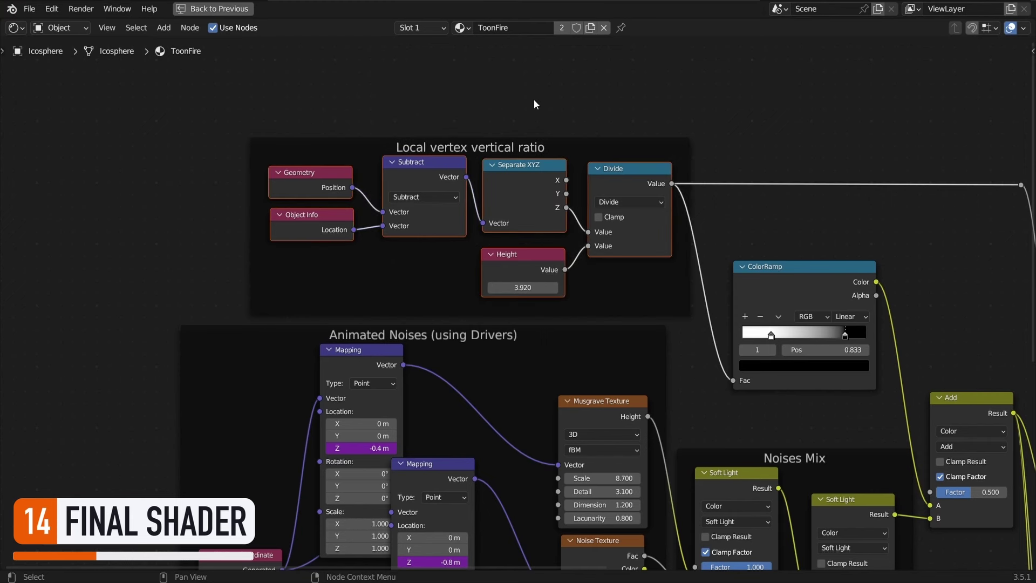
{"action": "left_click", "coordinate": [741, 117]}
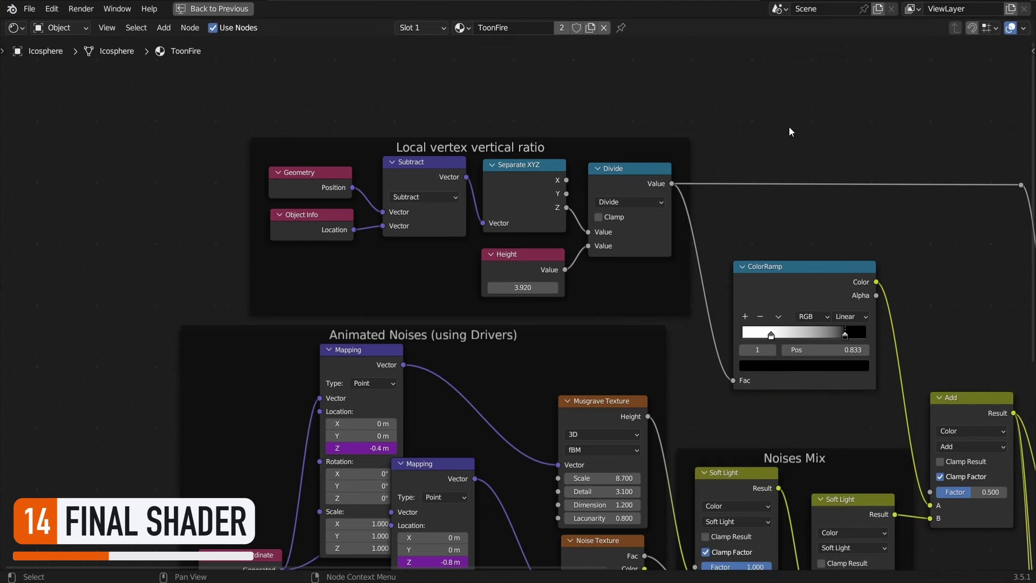
Move the linear black-and-white ColorRamp that feeds the Add node to the right so it sits above that node
{"action": "middle_click_drag", "start_coordinate": [849, 134], "coordinate": [423, 92]}
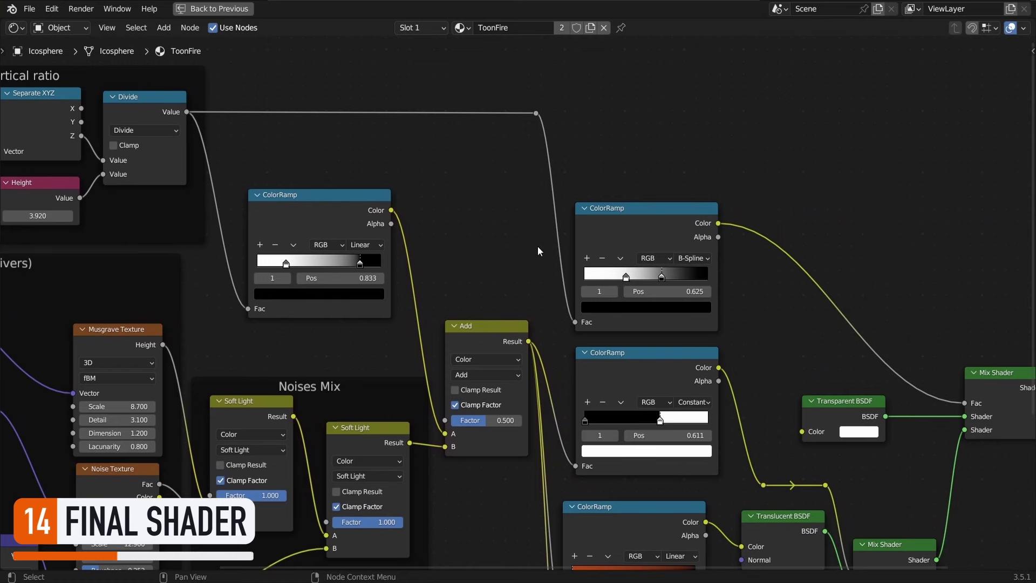
{"action": "middle_click_drag", "start_coordinate": [542, 278], "coordinate": [526, 205]}
{"action": "left_click_drag", "start_coordinate": [284, 150], "coordinate": [422, 145]}
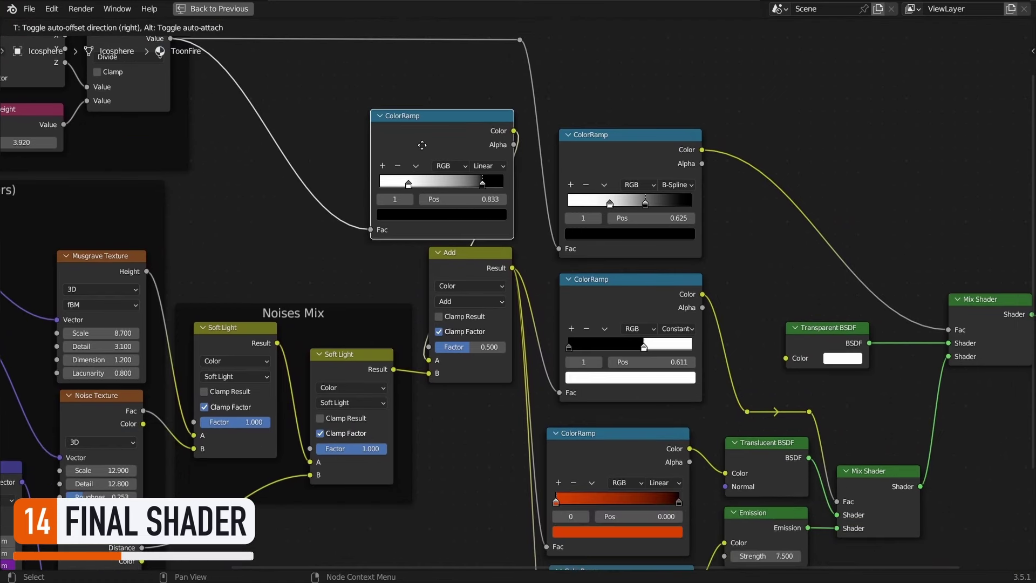
{"action": "left_click", "coordinate": [444, 92]}
Add a frame above the linear black-and-white ColorRamp that feeds the Add node and label it "Flame Density (+Style)"
{"action": "key", "text": "shift+a"}
{"action": "type", "text": "sfra"}
{"action": "key", "text": "Return"}
{"action": "left_click", "coordinate": [370, 82]}
{"action": "key", "text": "F2"}
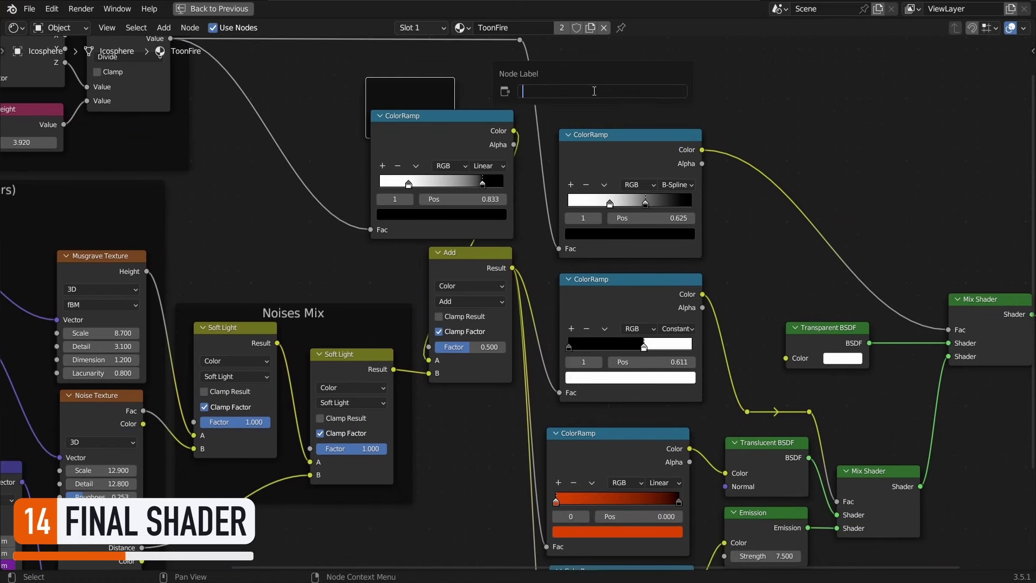
{"action": "type", "text": "Flame Density ("}
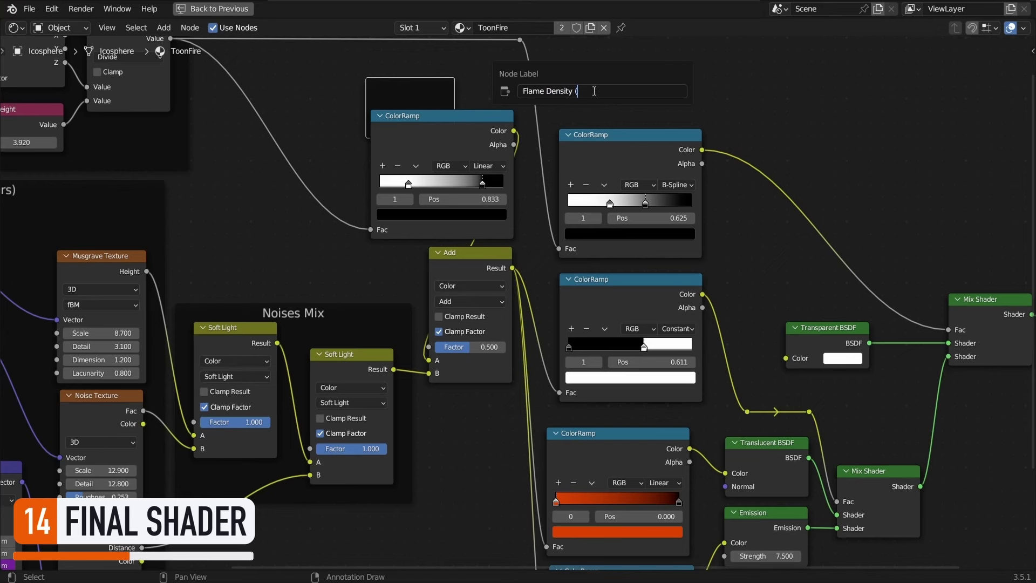
{"action": "type", "text": "+Style)"}
{"action": "key", "text": "Return"}
Parent the linear black-and-white ColorRamp and the Add node to the Flame Density (+Style) frame
{"action": "left_click_drag", "start_coordinate": [484, 96], "coordinate": [459, 265]}
{"action": "key", "text": "g"}
{"action": "left_click", "coordinate": [432, 109]}
{"action": "left_click", "coordinate": [752, 151]}
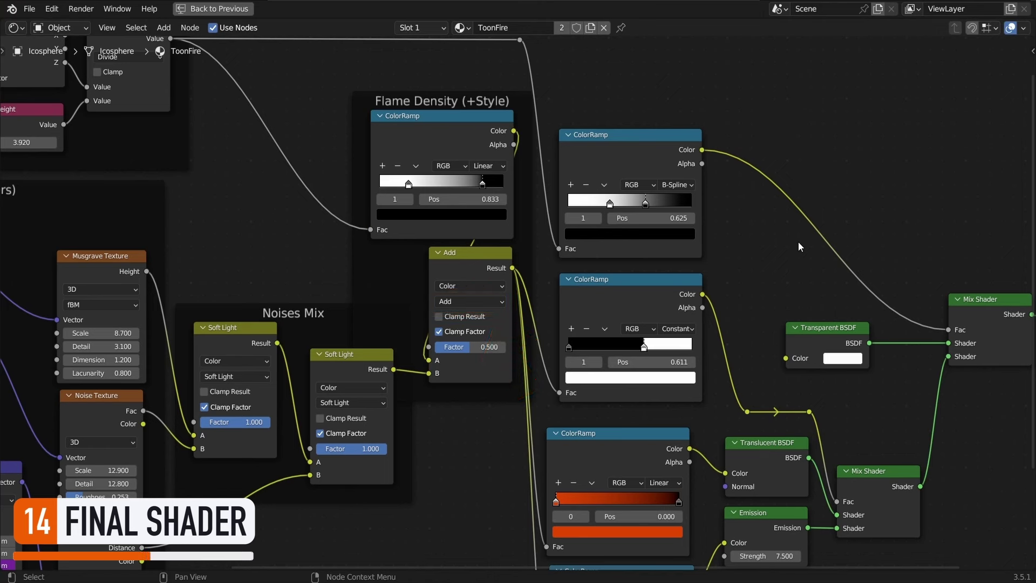
Move the B-Spline ColorRamp and its reroute point along X until they sit above the Transparent BSDF node
{"action": "middle_click_drag", "start_coordinate": [360, 121], "coordinate": [434, 176]}
{"action": "left_click", "coordinate": [204, 104]}
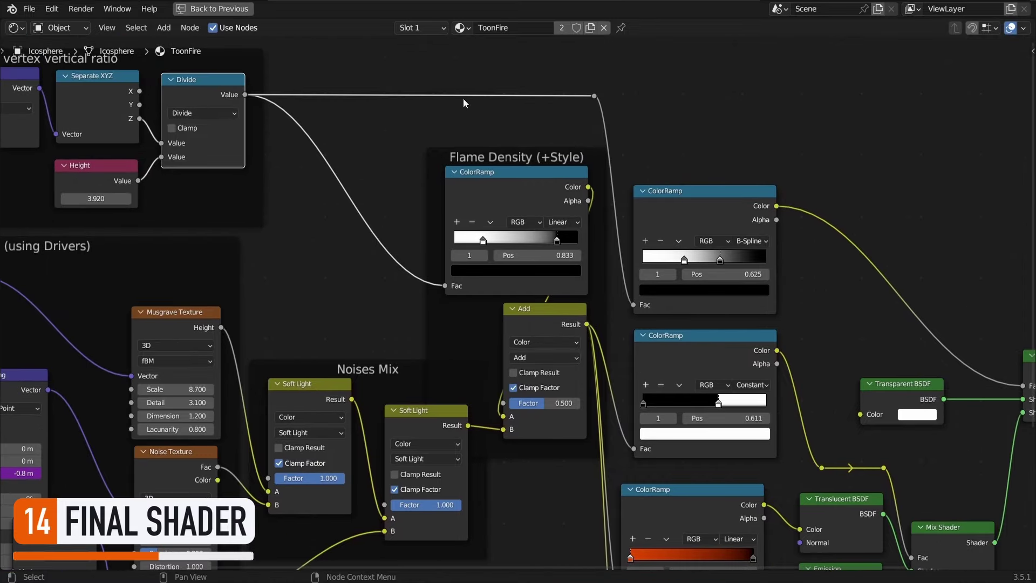
{"action": "left_click", "coordinate": [708, 210]}
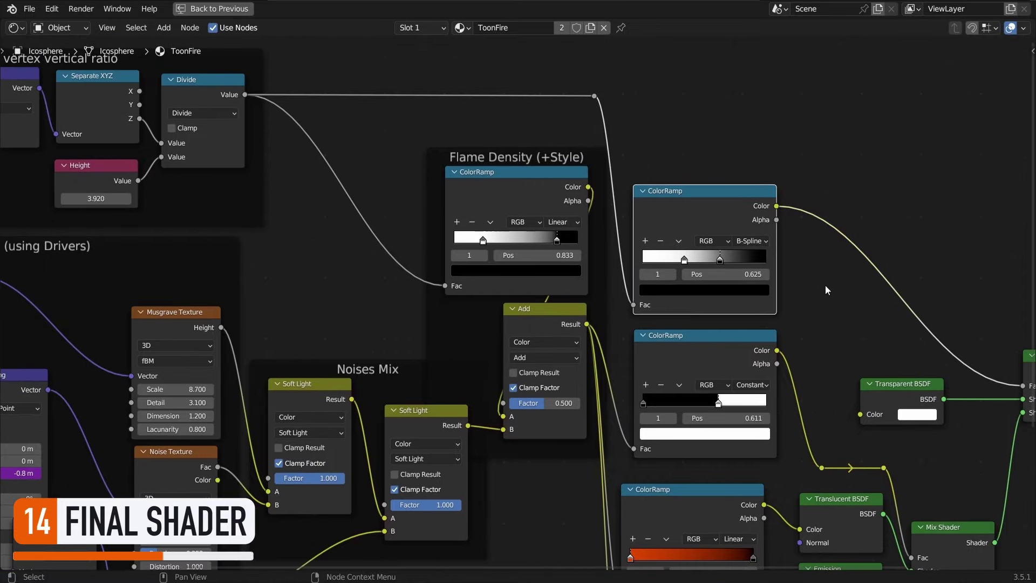
{"action": "middle_click_drag", "start_coordinate": [811, 290], "coordinate": [579, 282]}
{"action": "left_click_drag", "start_coordinate": [328, 57], "coordinate": [369, 102]}
{"action": "key", "text": "g"}
{"action": "key", "text": "x"}
{"action": "left_click", "coordinate": [477, 108]}
{"action": "middle_click_drag", "start_coordinate": [633, 132], "coordinate": [460, 116]}
{"action": "key", "text": "g"}
{"action": "key", "text": "x"}
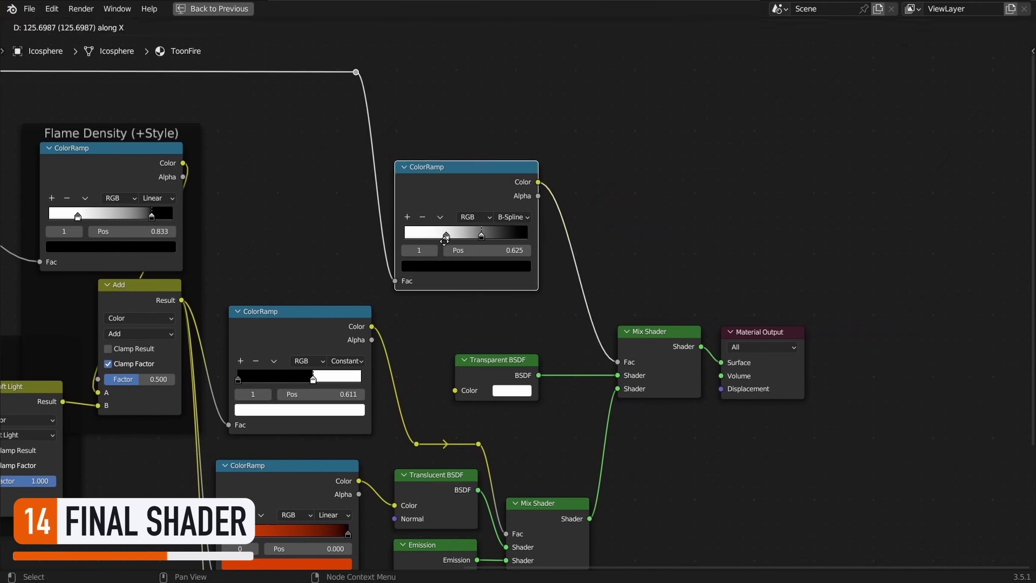
{"action": "left_click", "coordinate": [576, 115]}
Add a frame above the B-Spline ColorRamp and label it "Vertical Transparency"
{"action": "key", "text": "shift+a"}
{"action": "type", "text": "f"}
{"action": "key", "text": "Return"}
{"action": "left_click", "coordinate": [509, 132]}
{"action": "key", "text": "F2"}
{"action": "type", "text": "Vertical Transparency"}
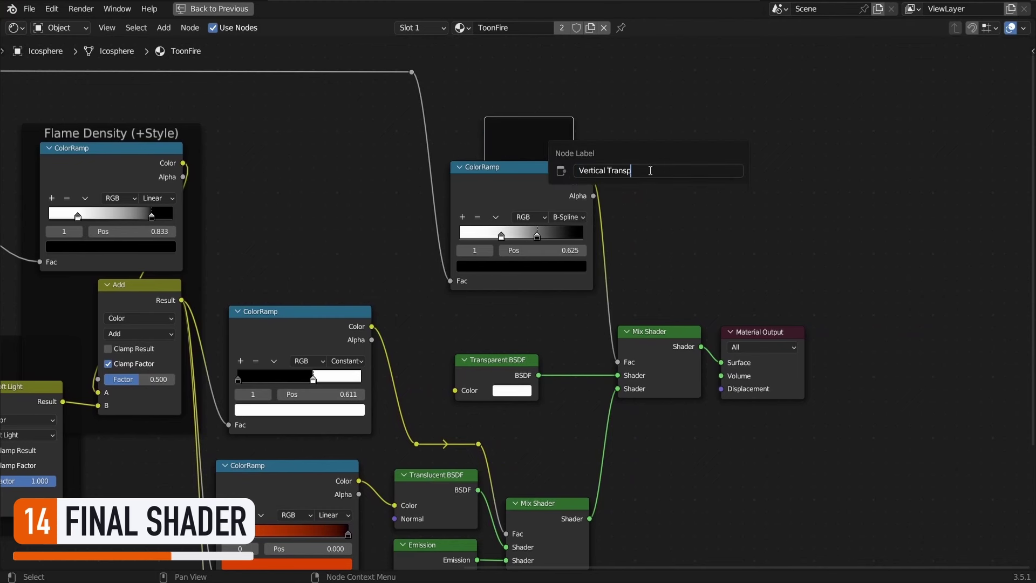
{"action": "key", "text": "Return"}
Parent the B-Spline ColorRamp, its reroute point, the Transparent BSDF and the last Mix Shader to the Vertical Transparency frame
{"action": "key", "text": "b"}
{"action": "left_click_drag", "start_coordinate": [615, 349], "coordinate": [631, 358], "text": "shift"}
{"action": "key", "text": "ctrl+p"}
{"action": "left_click", "coordinate": [759, 209]}
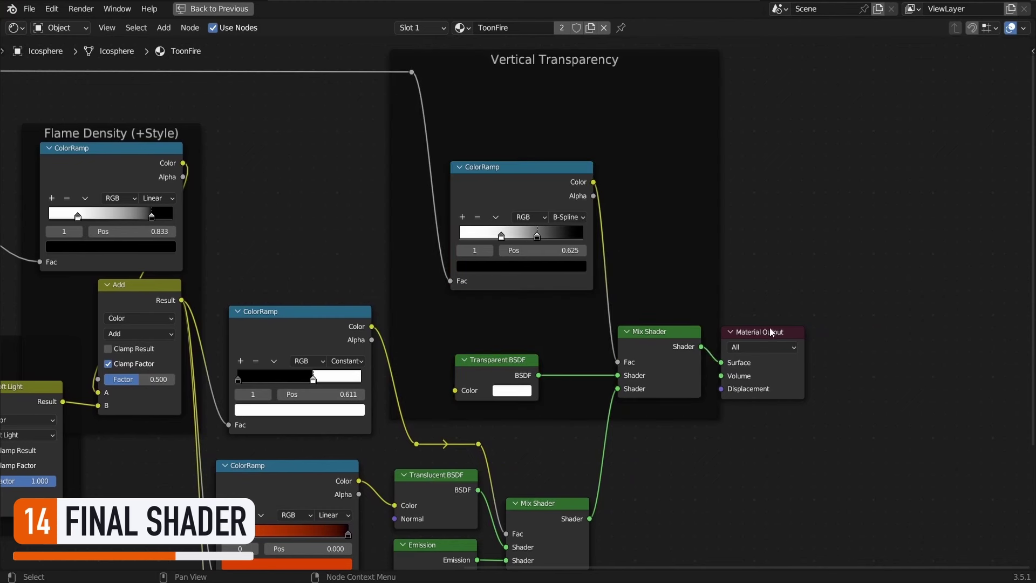
Move the Material Output node along X, clear of the Vertical Transparency frame
{"action": "left_click", "coordinate": [770, 330]}
{"action": "key", "text": "g"}
{"action": "key", "text": "x"}
{"action": "left_click", "coordinate": [802, 353]}
{"action": "left_click", "coordinate": [801, 289]}
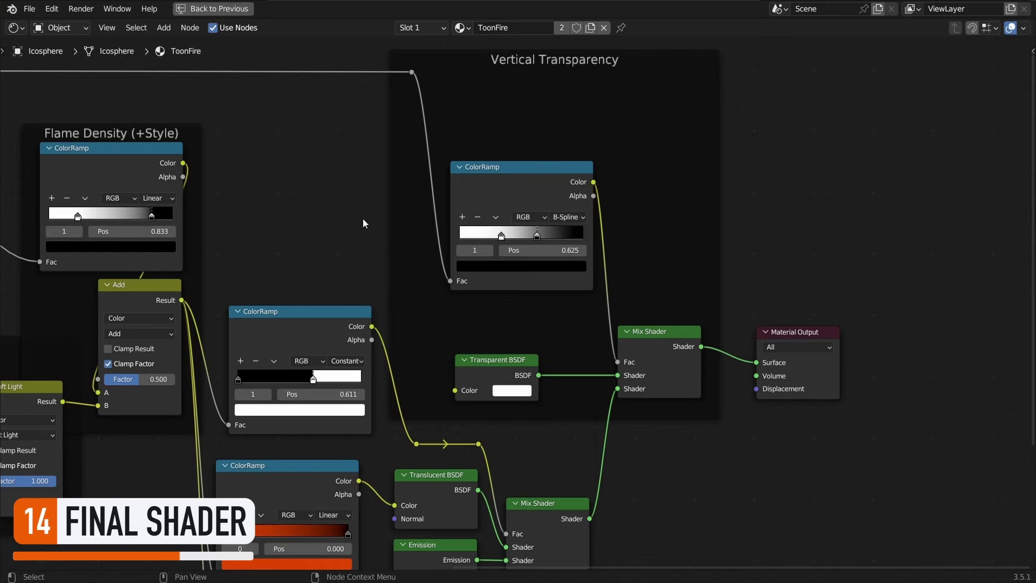
Add a frame labelled "Cartoon Clipping" and put the Constant ColorRamp inside it
{"action": "middle_click_drag", "start_coordinate": [323, 295], "coordinate": [456, 81]}
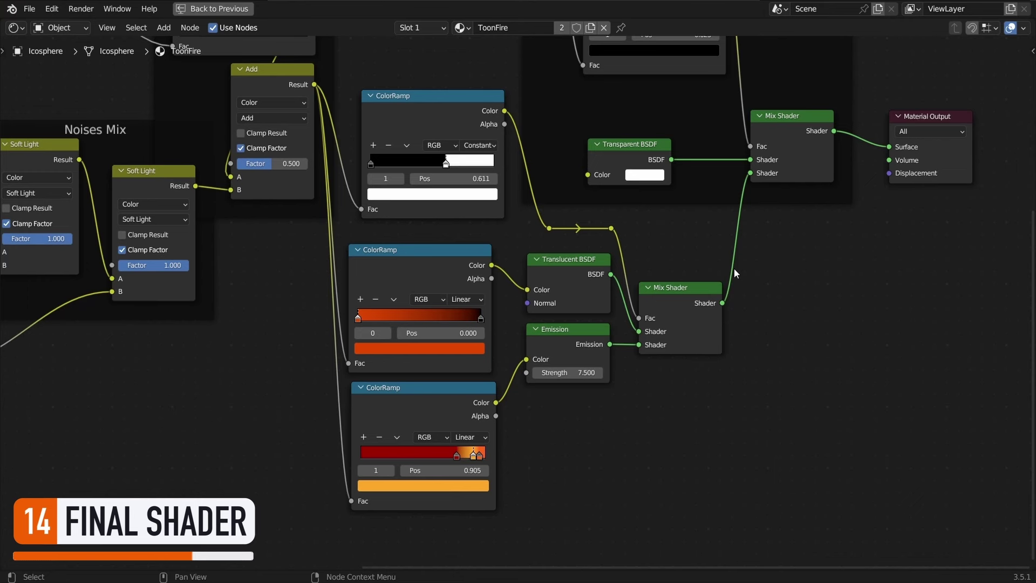
{"action": "left_click", "coordinate": [431, 96]}
{"action": "key", "text": "shift+a"}
{"action": "left_click", "coordinate": [409, 73]}
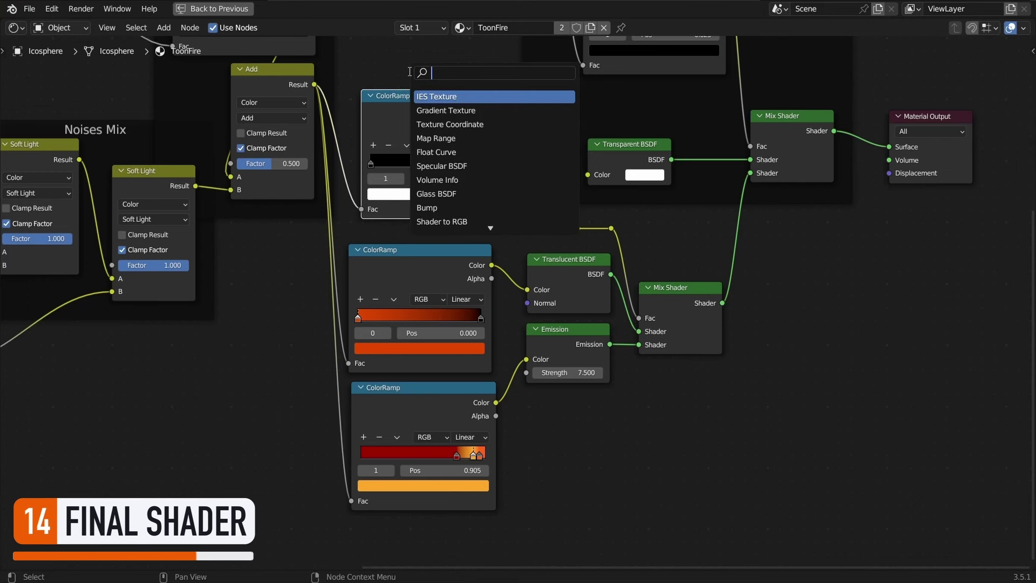
{"action": "type", "text": "fra"}
{"action": "key", "text": "Return"}
{"action": "left_click", "coordinate": [409, 71]}
{"action": "key", "text": "F2"}
{"action": "type", "text": "Cartoon"}
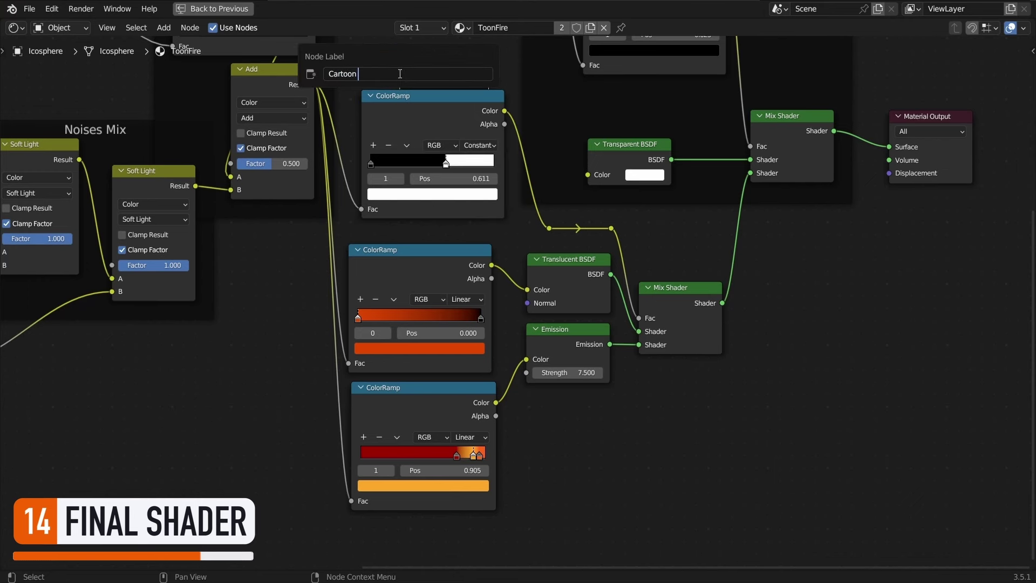
{"action": "type", "text": " Clipping"}
{"action": "key", "text": "Return"}
{"action": "left_click_drag", "start_coordinate": [418, 113], "coordinate": [418, 131]}
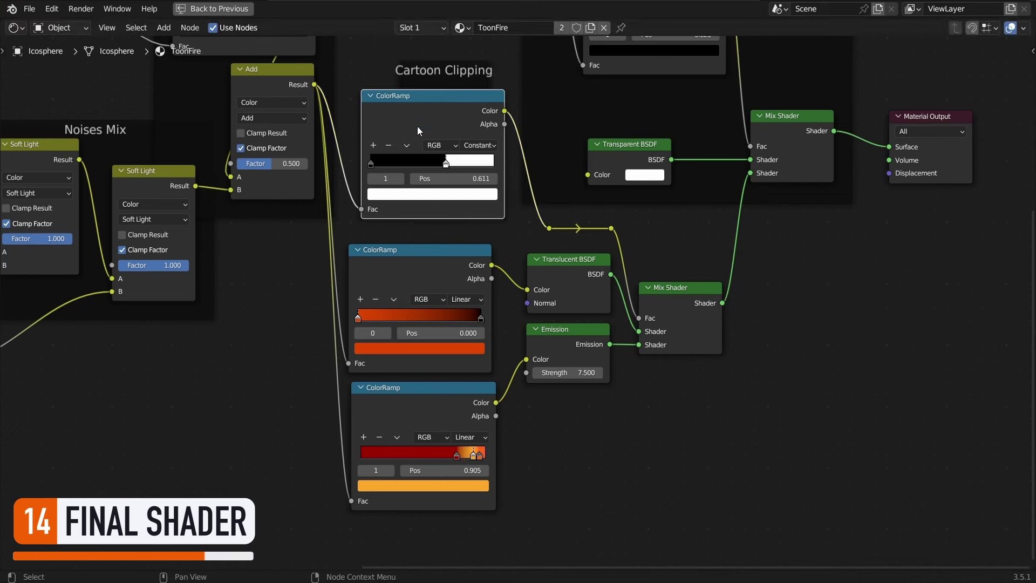
{"action": "left_click", "coordinate": [821, 288]}
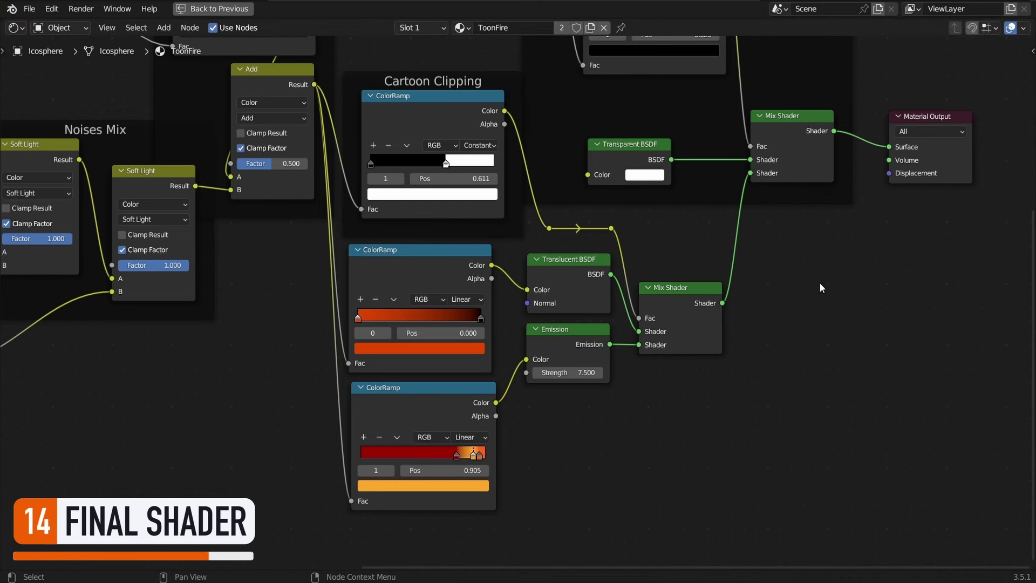
Add a frame beside the orange linear ColorRamp and label it "Color & Emission"
{"action": "key", "text": "shift+a"}
{"action": "left_click", "coordinate": [312, 274]}
{"action": "type", "text": "fra"}
{"action": "key", "text": "Return"}
{"action": "left_click", "coordinate": [248, 269]}
{"action": "key", "text": "F2"}
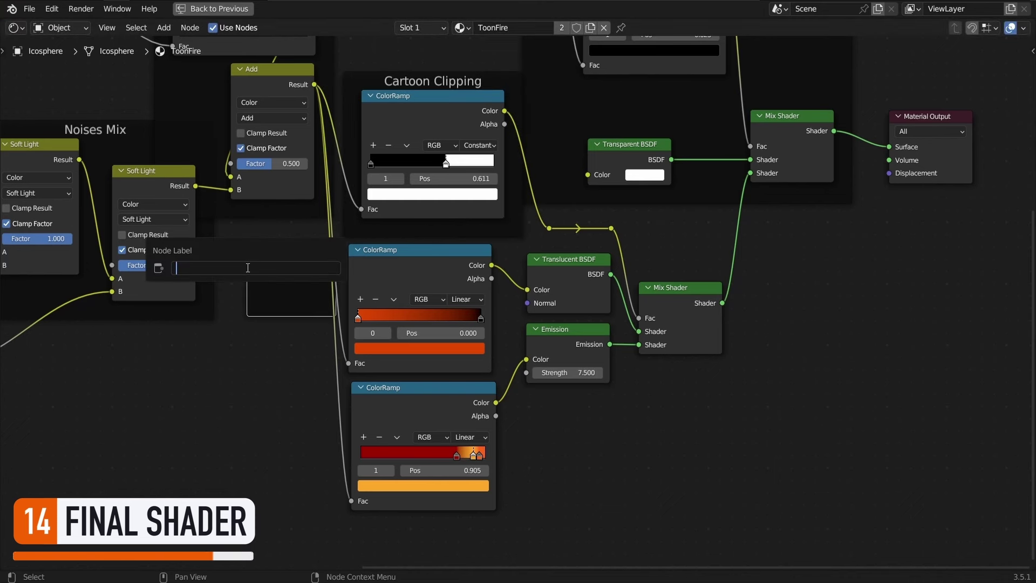
{"action": "type", "text": "Color & Emission"}
{"action": "key", "text": "Return"}
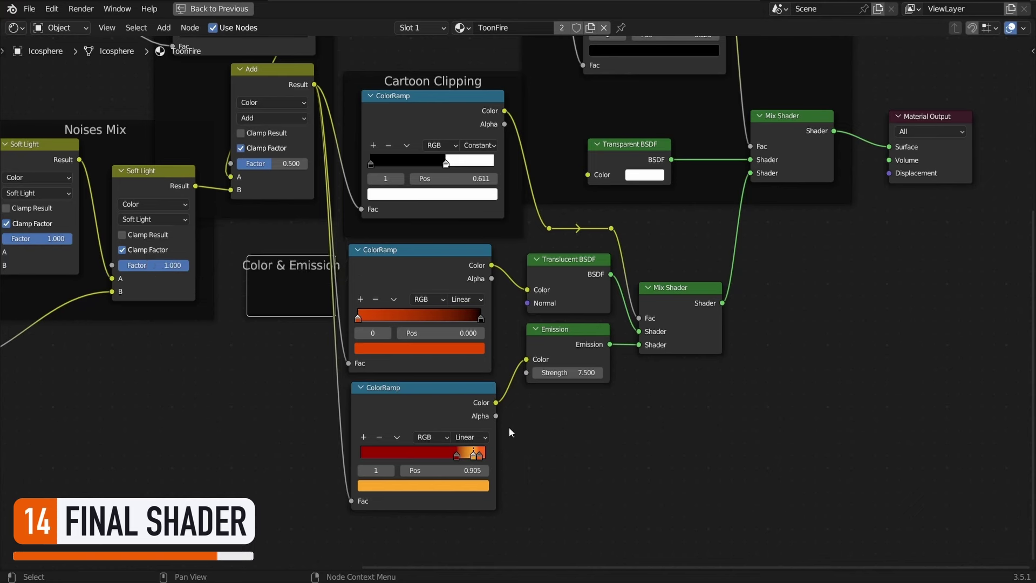
Parent the two fire-colored ColorRamps, the Translucent BSDF, Emission and their Mix Shader to the Color & Emission frame
{"action": "left_click_drag", "start_coordinate": [670, 515], "coordinate": [430, 292]}
{"action": "key", "text": "ctrl+p"}
{"action": "left_click", "coordinate": [786, 321]}
Move the Color & Emission frame and the two reroute points down along Y, clear of the Cartoon Clipping frame, and show the whole node tree
{"action": "left_click_drag", "start_coordinate": [546, 233], "coordinate": [617, 219]}
{"action": "left_click", "coordinate": [575, 236], "text": "shift"}
{"action": "key", "text": "g"}
{"action": "left_click", "coordinate": [572, 234]}
{"action": "left_click", "coordinate": [559, 217]}
{"action": "key", "text": "g"}
{"action": "key", "text": "y"}
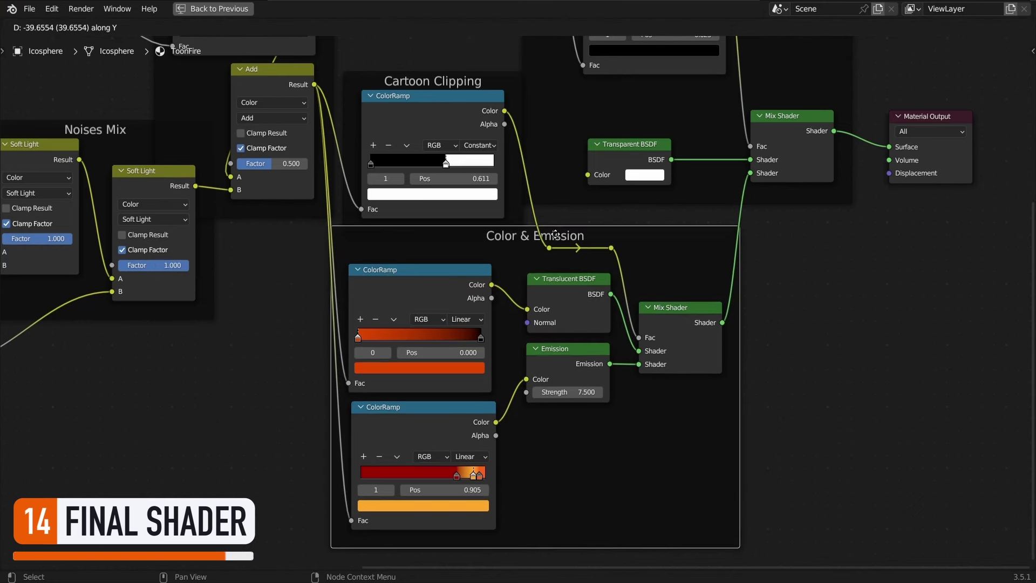
{"action": "left_click", "coordinate": [558, 235]}
{"action": "left_click", "coordinate": [825, 298]}
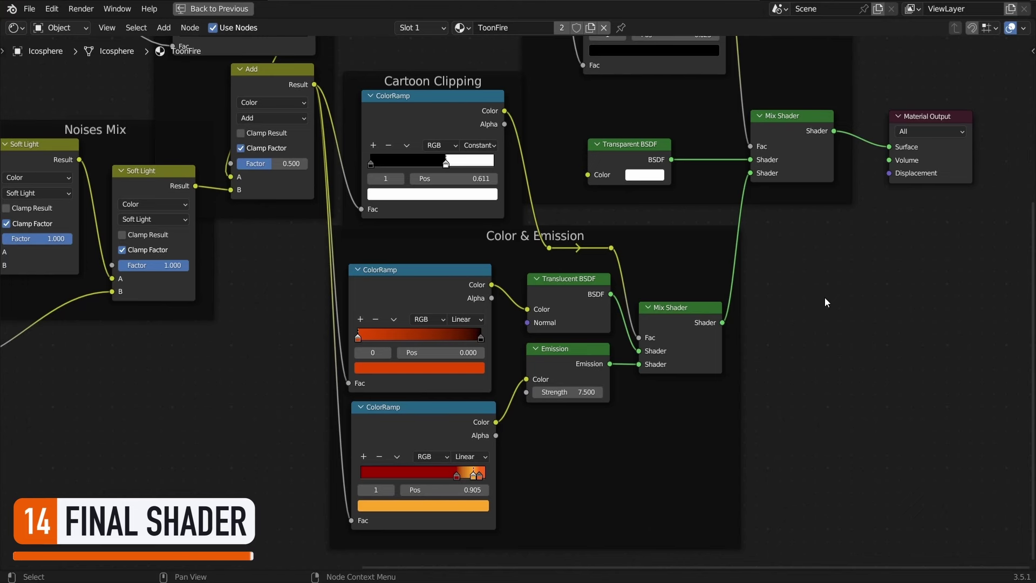
{"action": "key", "text": "Home"}
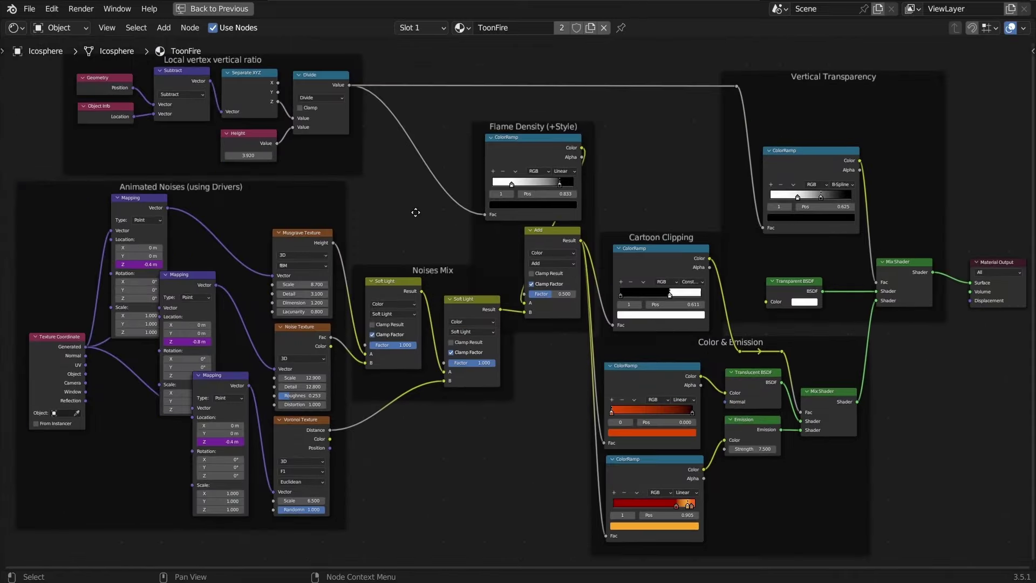